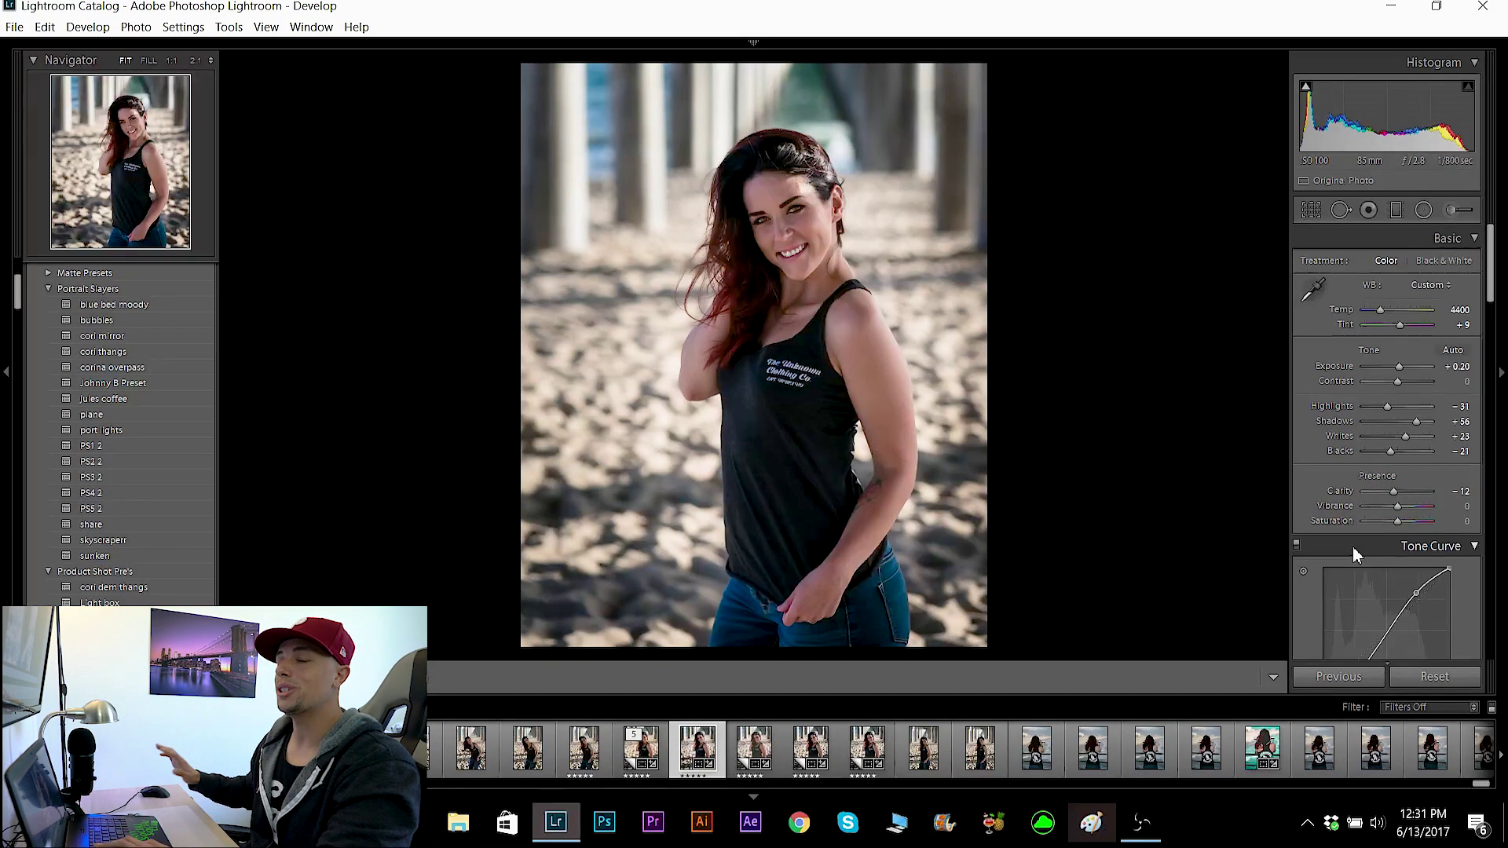
Step: Compare before/after, then reset the portrait to As Shot white balance with tone sliders at 0
key("y")
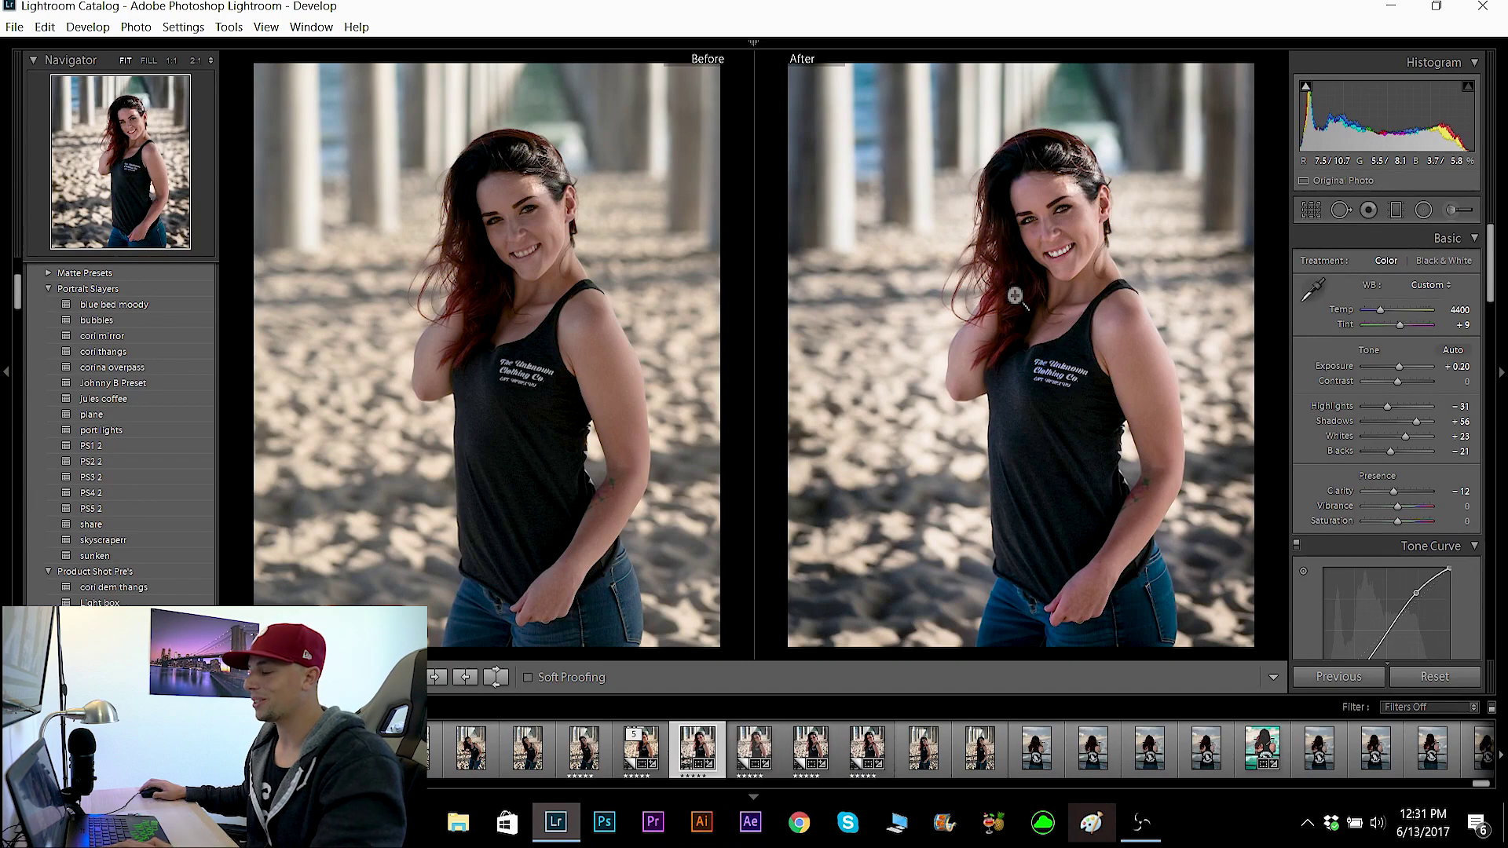
key("y")
left_click(1426, 680)
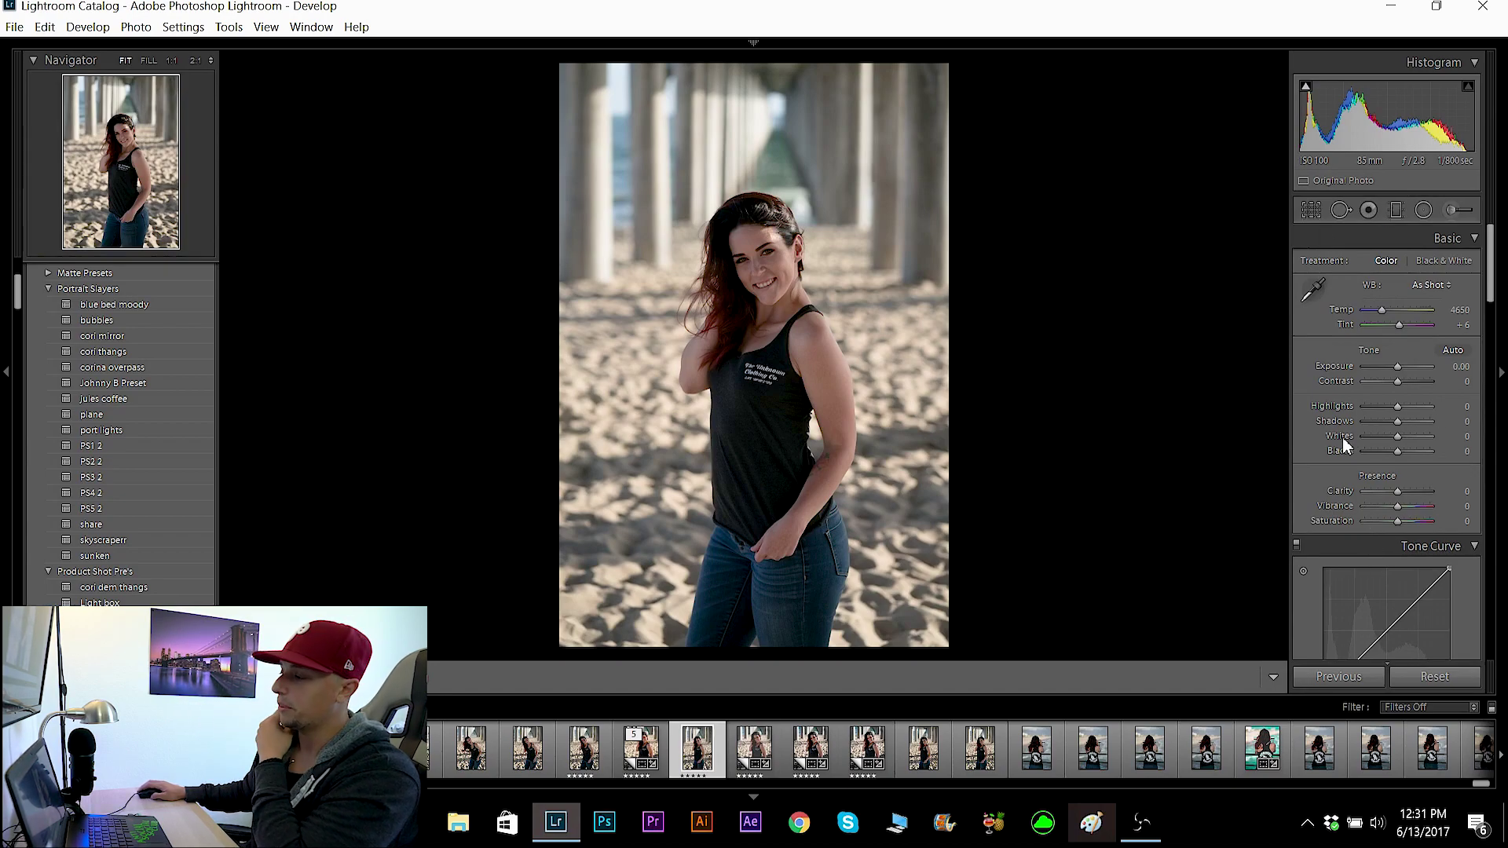
Step: Scroll the Develop panel down to Lens Corrections, showing the Sony FE 85mm F1.8 profile
mouse_move(1492, 258)
left_mouse_down()
mouse_move(1495, 287)
mouse_move(1497, 250)
left_mouse_up()
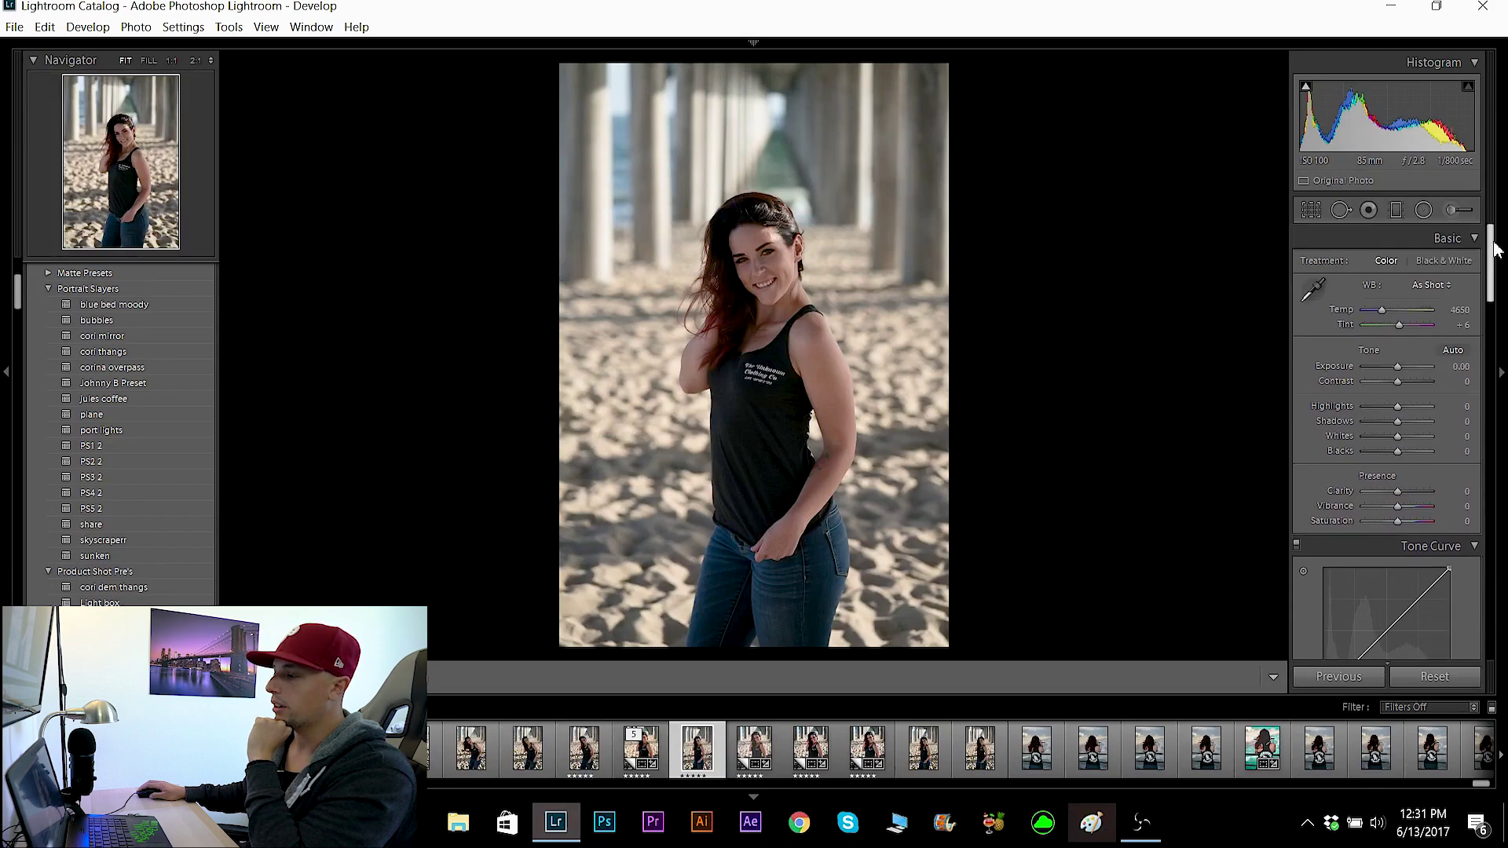
left_click_drag(1496, 250, 1496, 292)
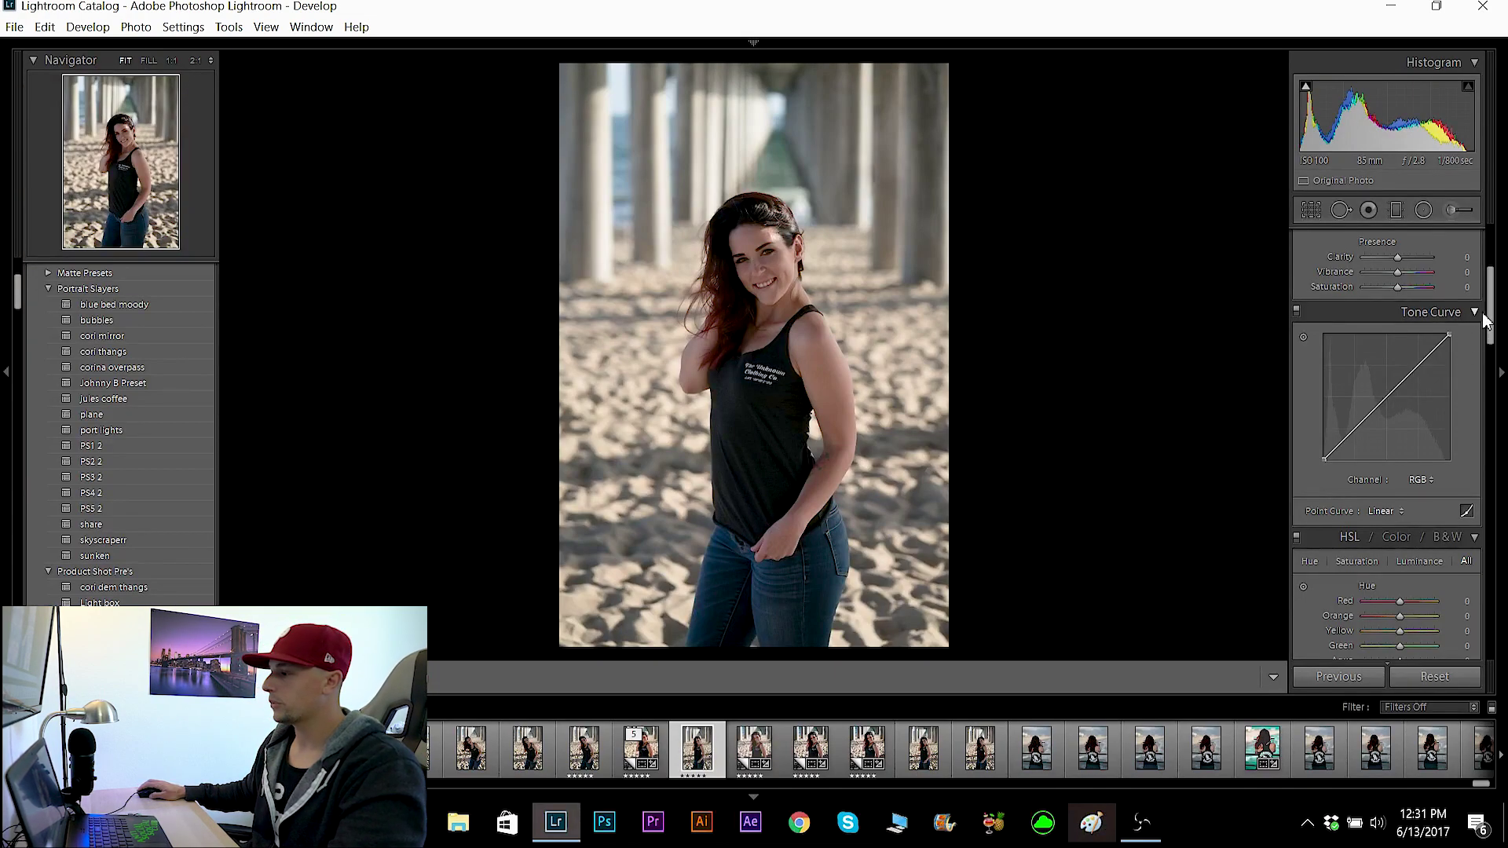
left_click_drag(1486, 321, 1497, 546)
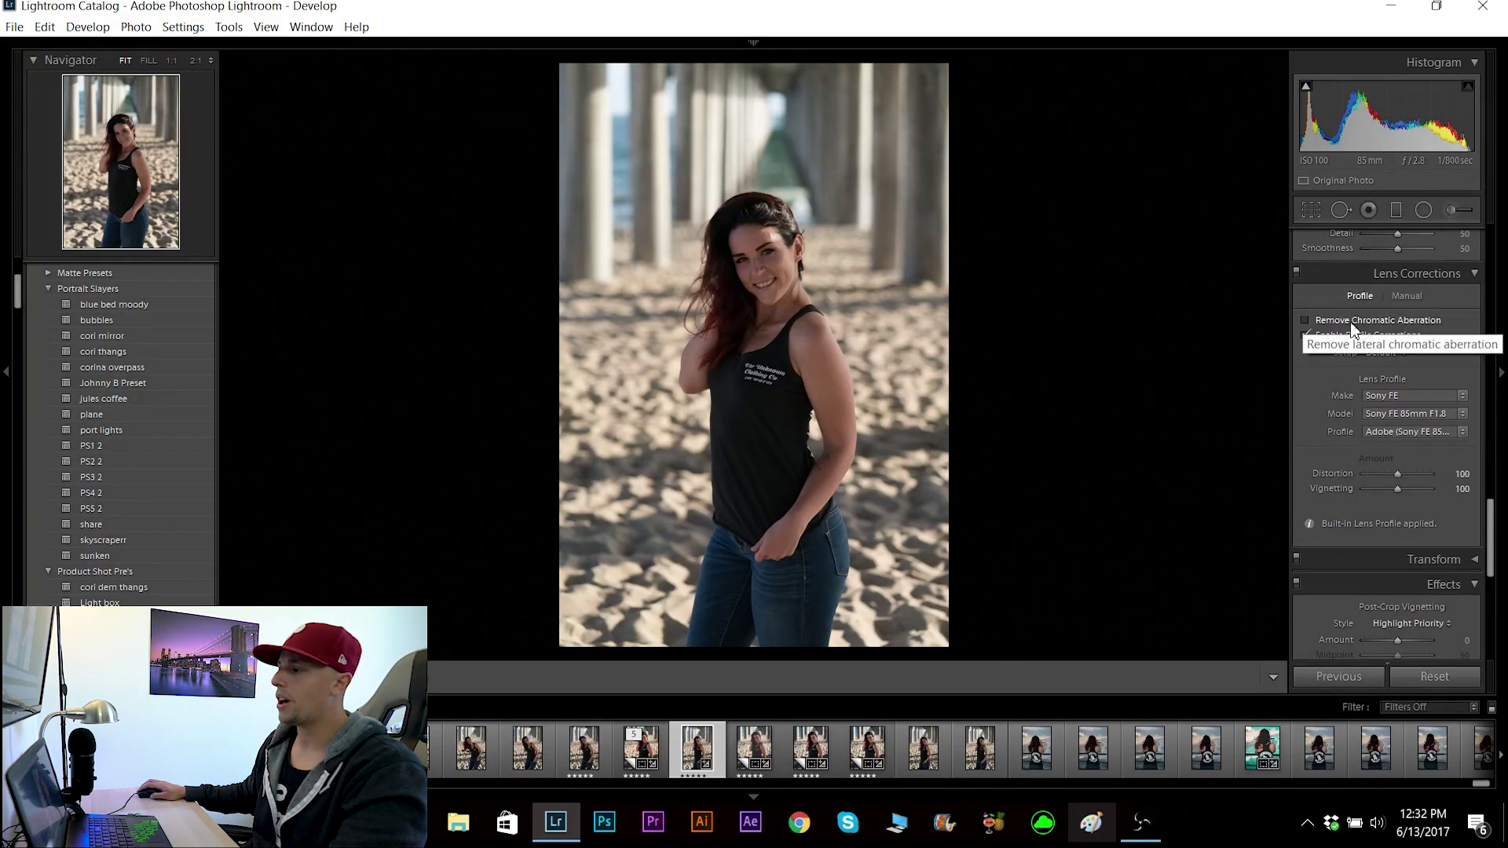
Step: Enable Remove Chromatic Aberration in Lens Corrections and return to the Basic panel
left_click(1306, 321)
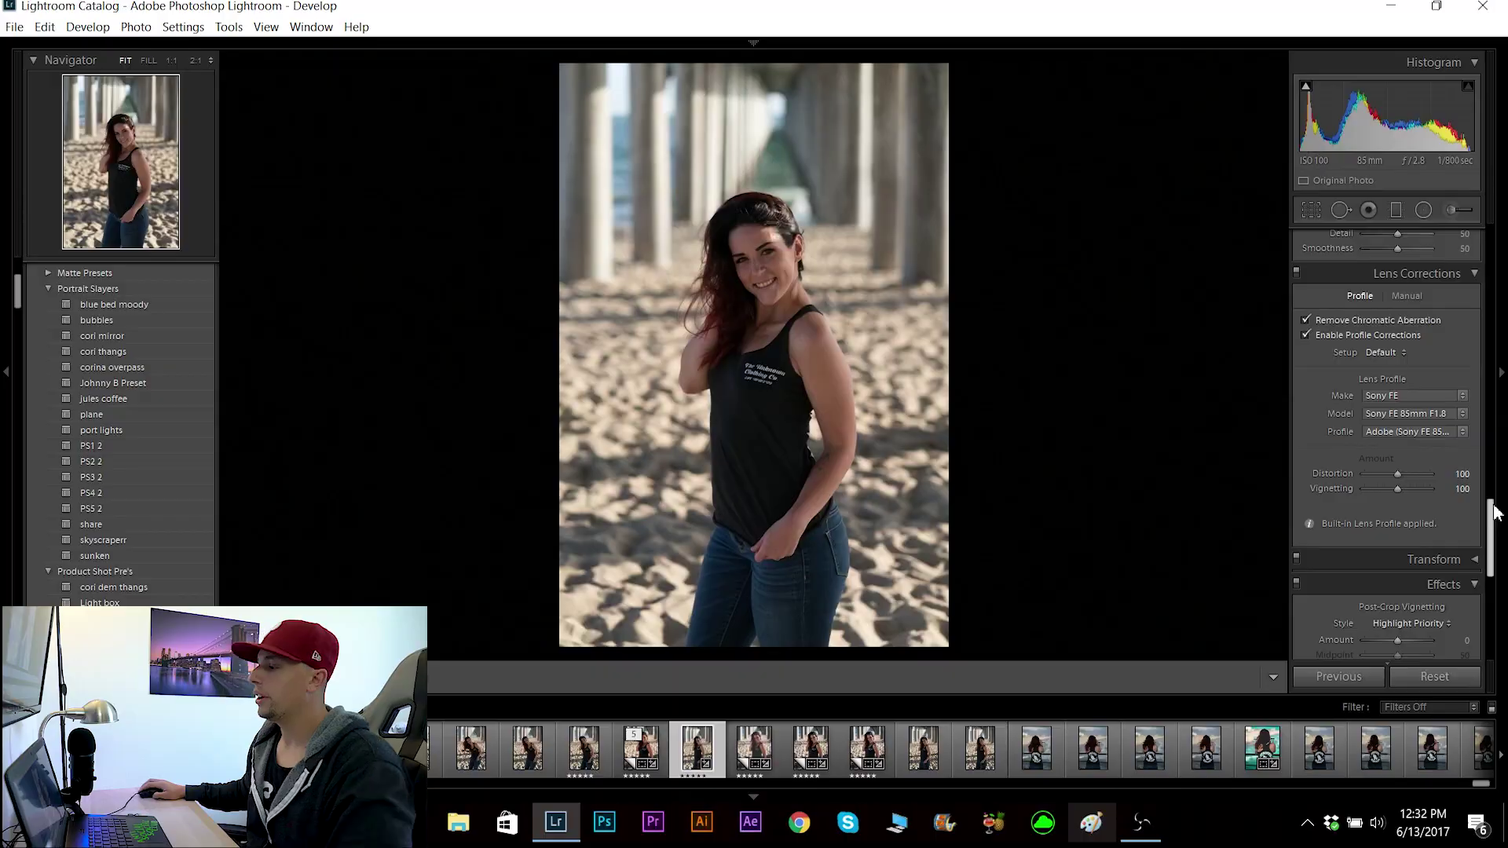
left_click_drag(1495, 512, 1499, 245)
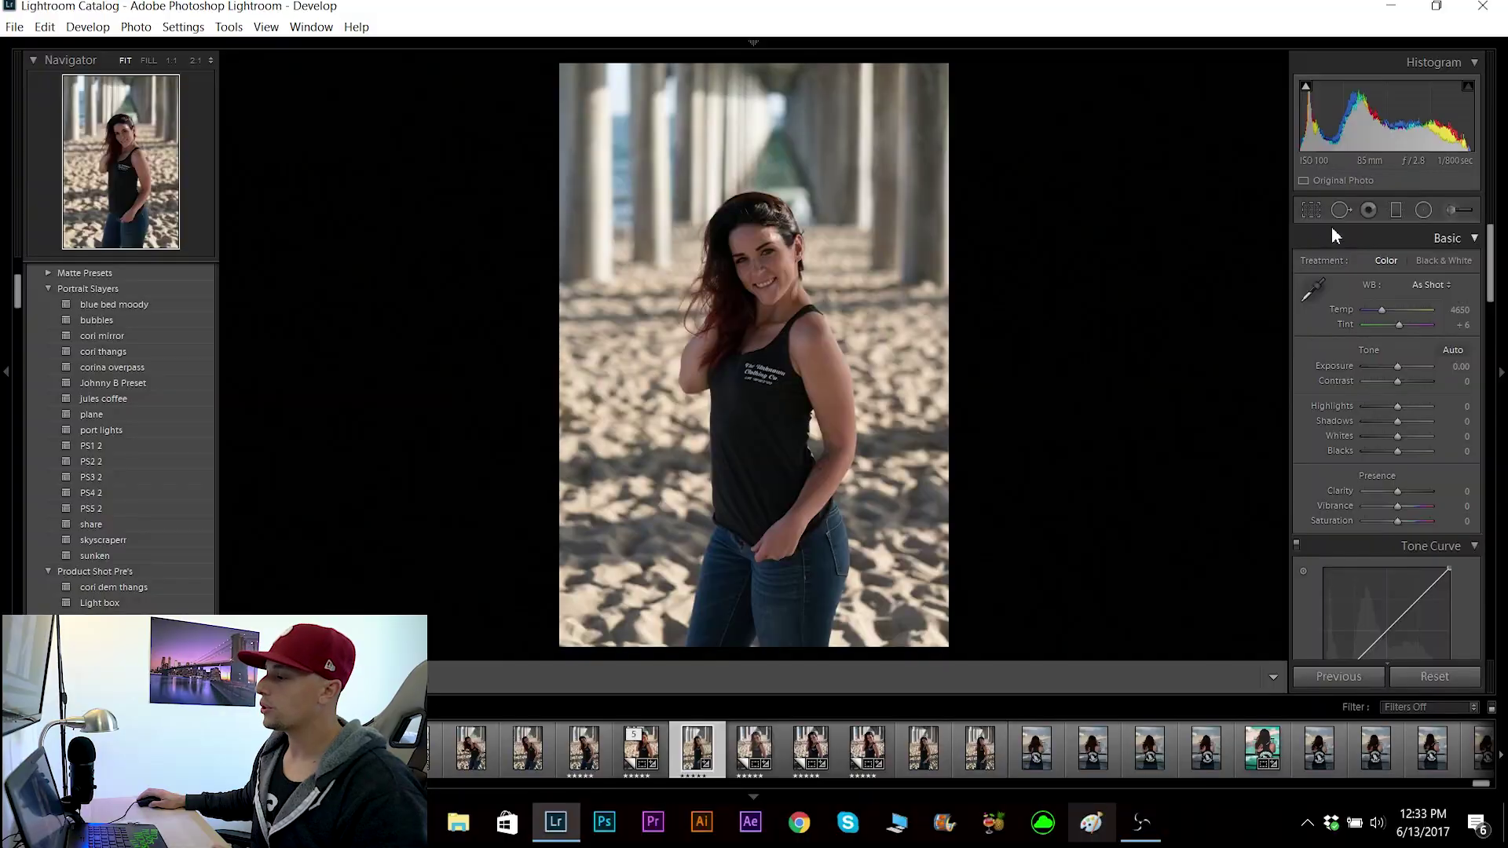
Step: Straighten the photo to -0.61° and lock the crop aspect to 4 x 5
left_click(1318, 209)
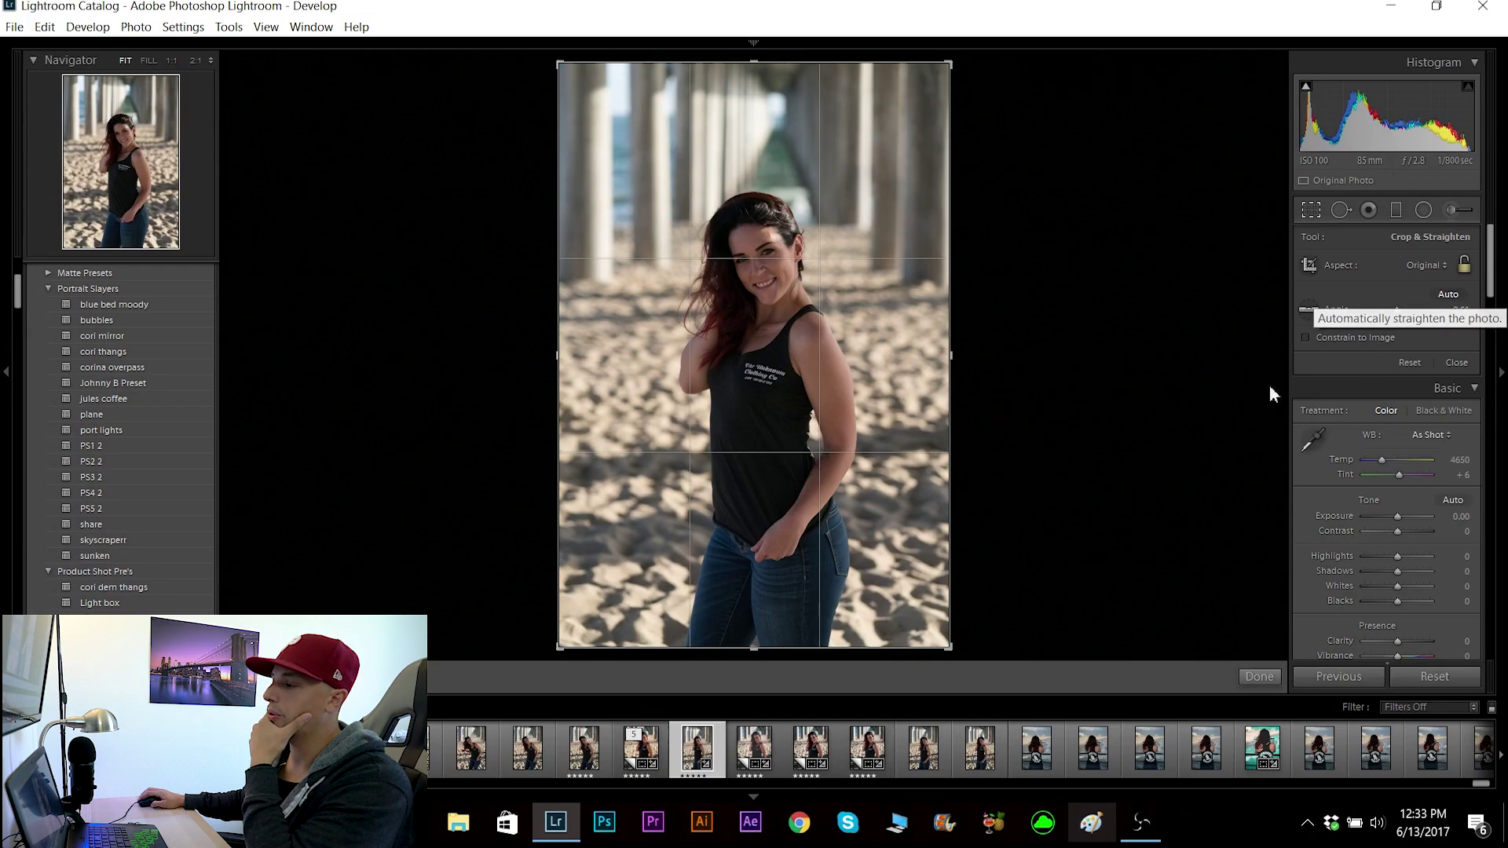
left_click_drag(1269, 384, 1269, 387)
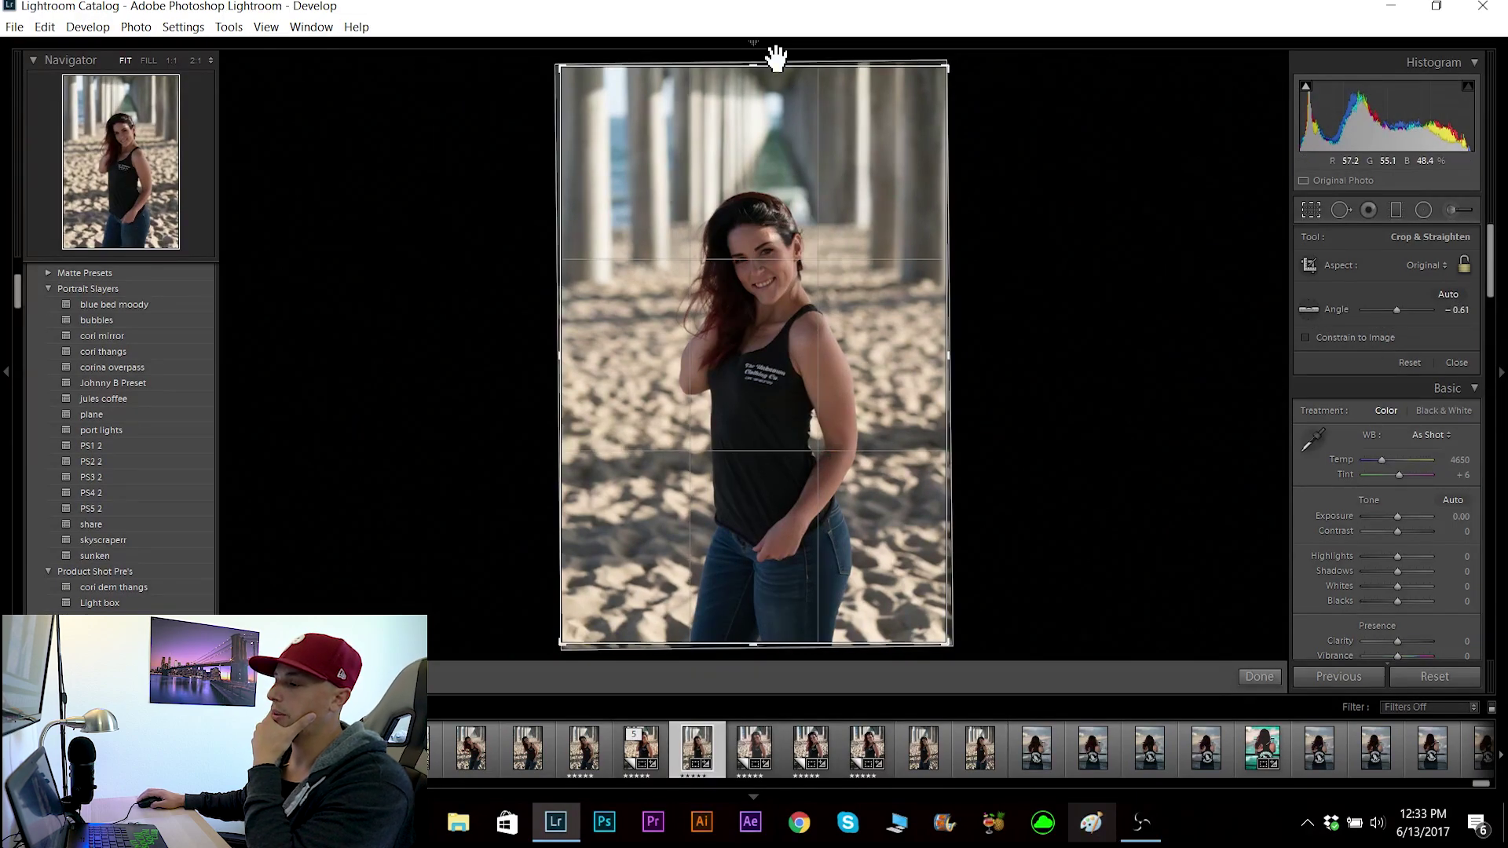
left_click(1423, 267)
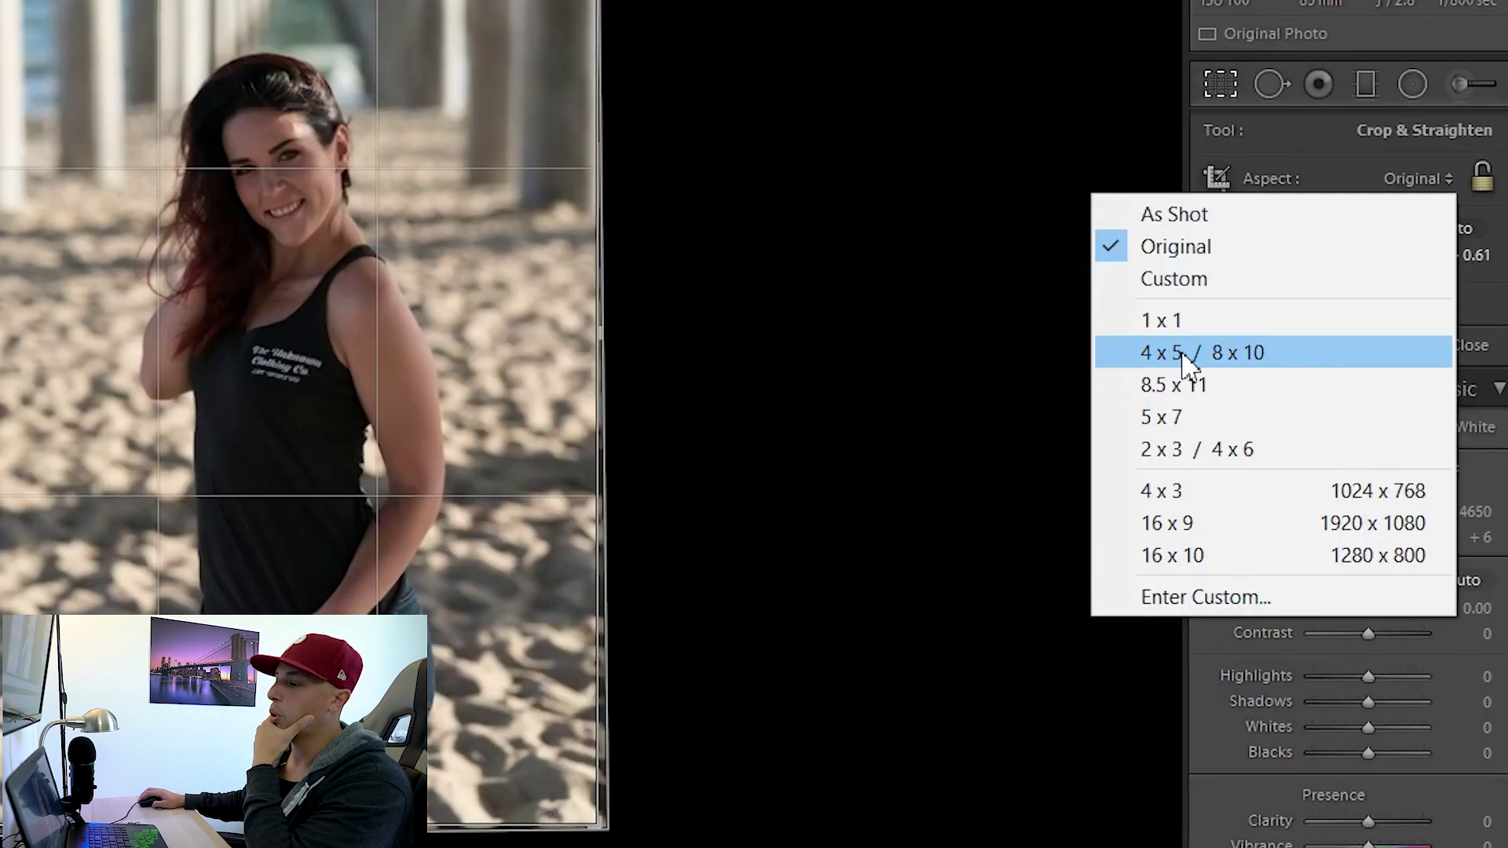
left_click(1317, 371)
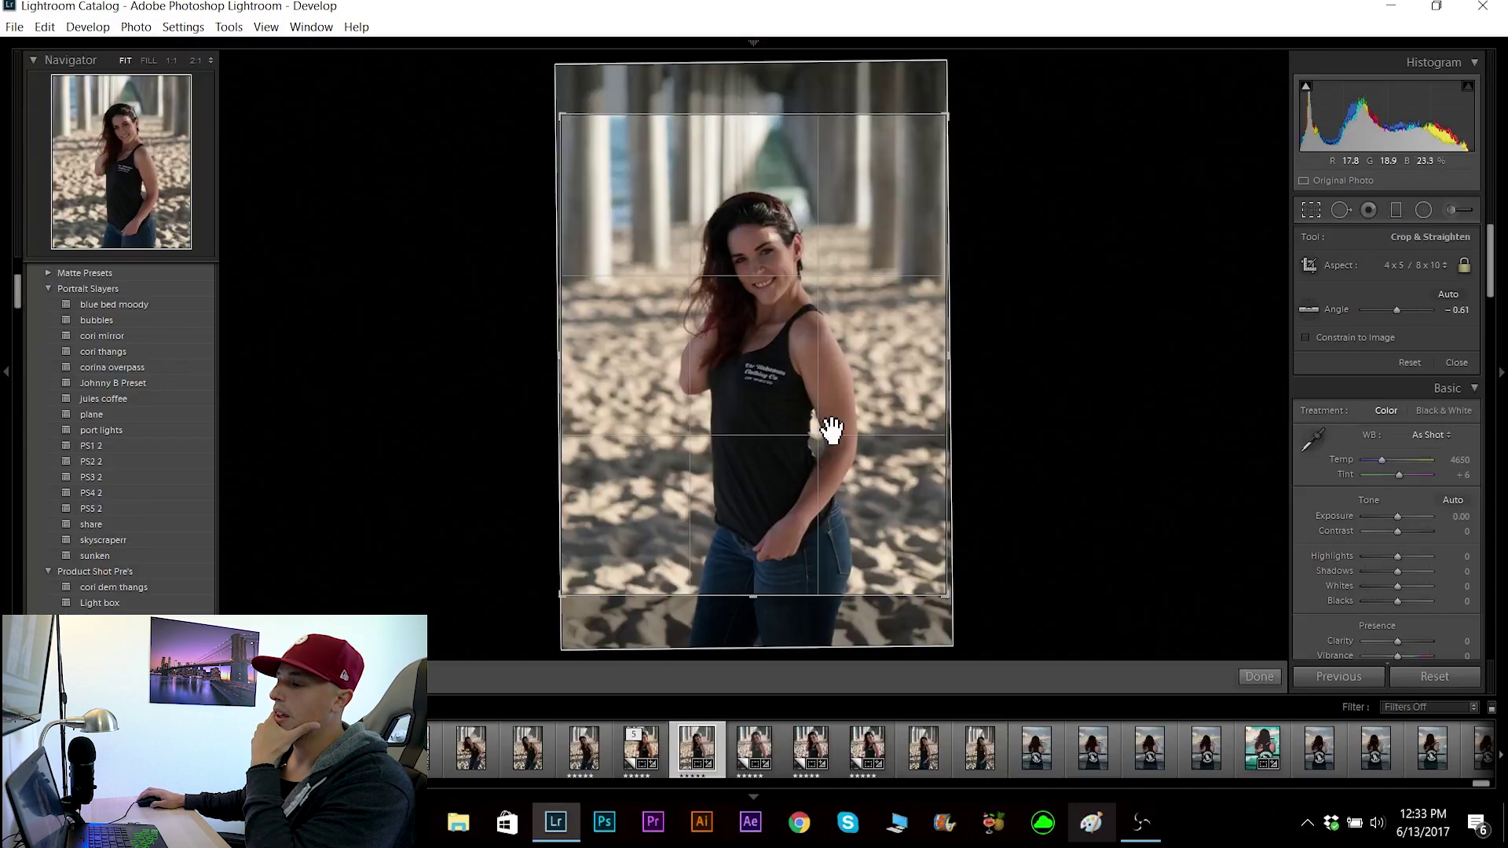
Step: Tighten and reposition the 4 x 5 crop around the woman, then apply it
left_click_drag(831, 411, 865, 438)
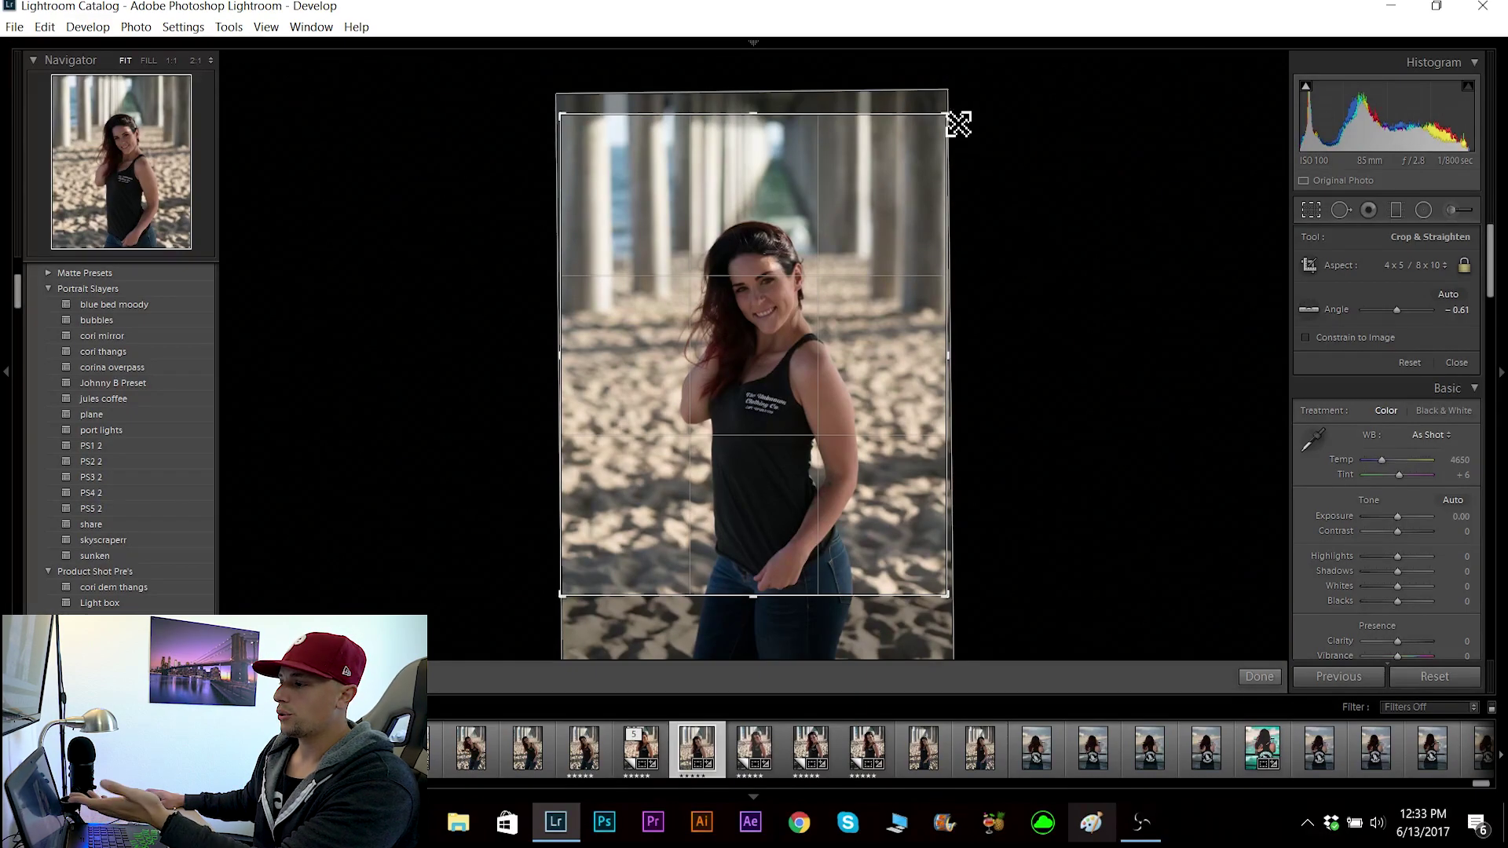
left_click_drag(956, 121, 929, 158)
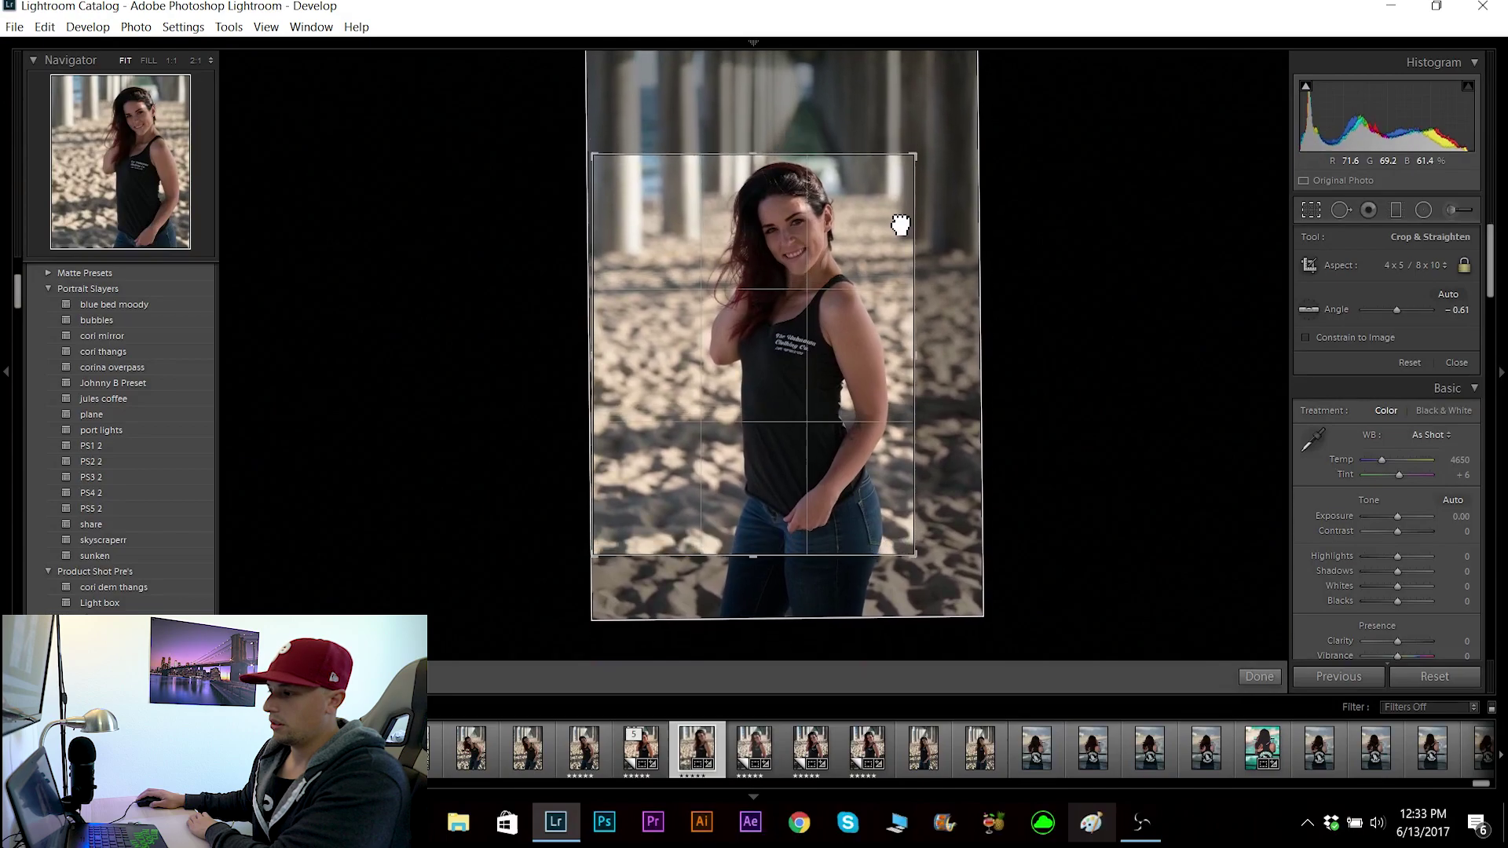
left_click_drag(898, 222, 851, 330)
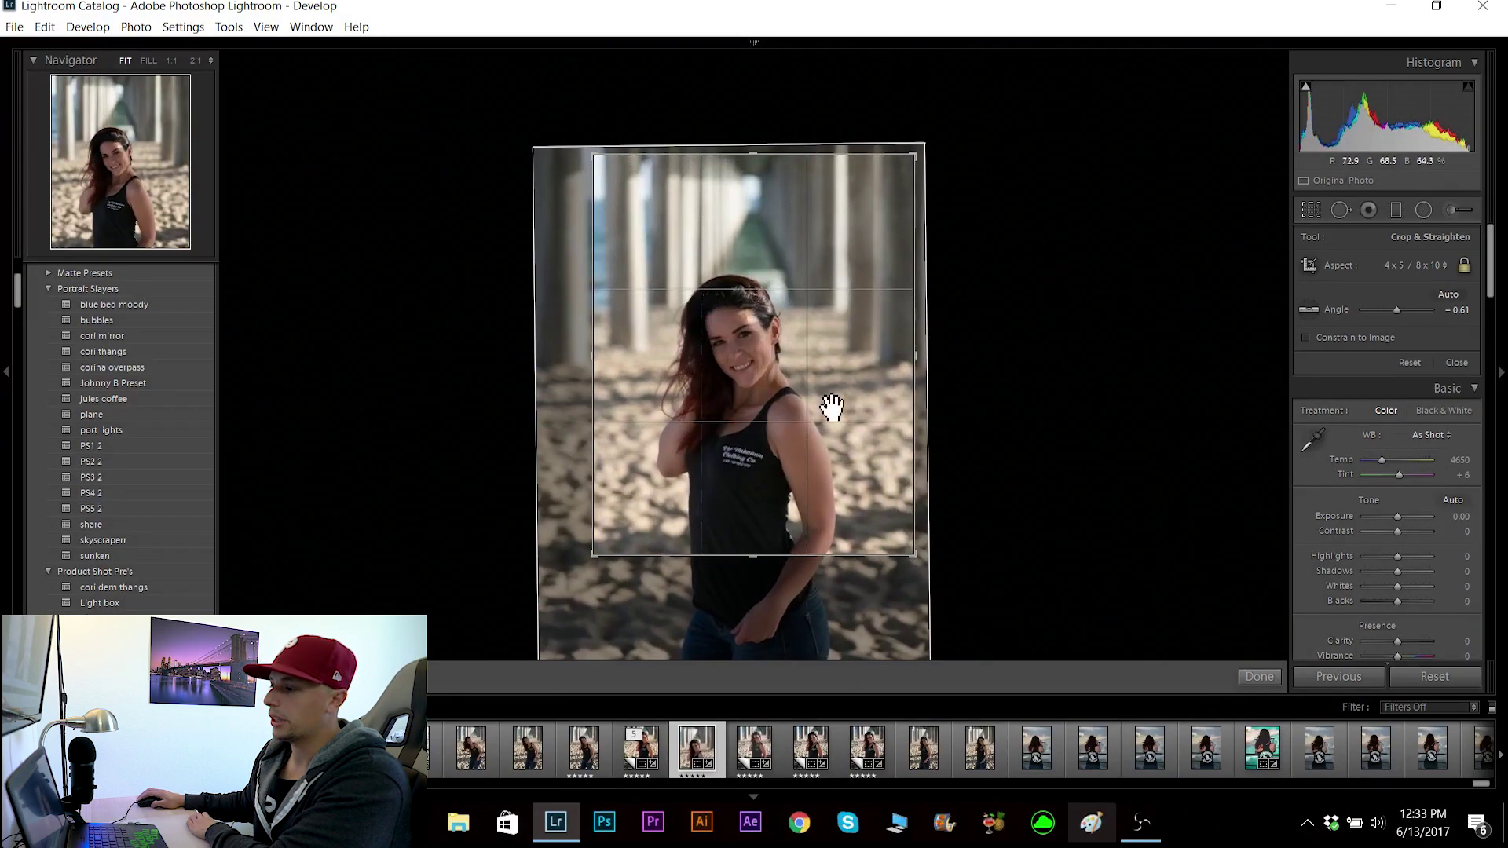
left_click_drag(831, 411, 884, 323)
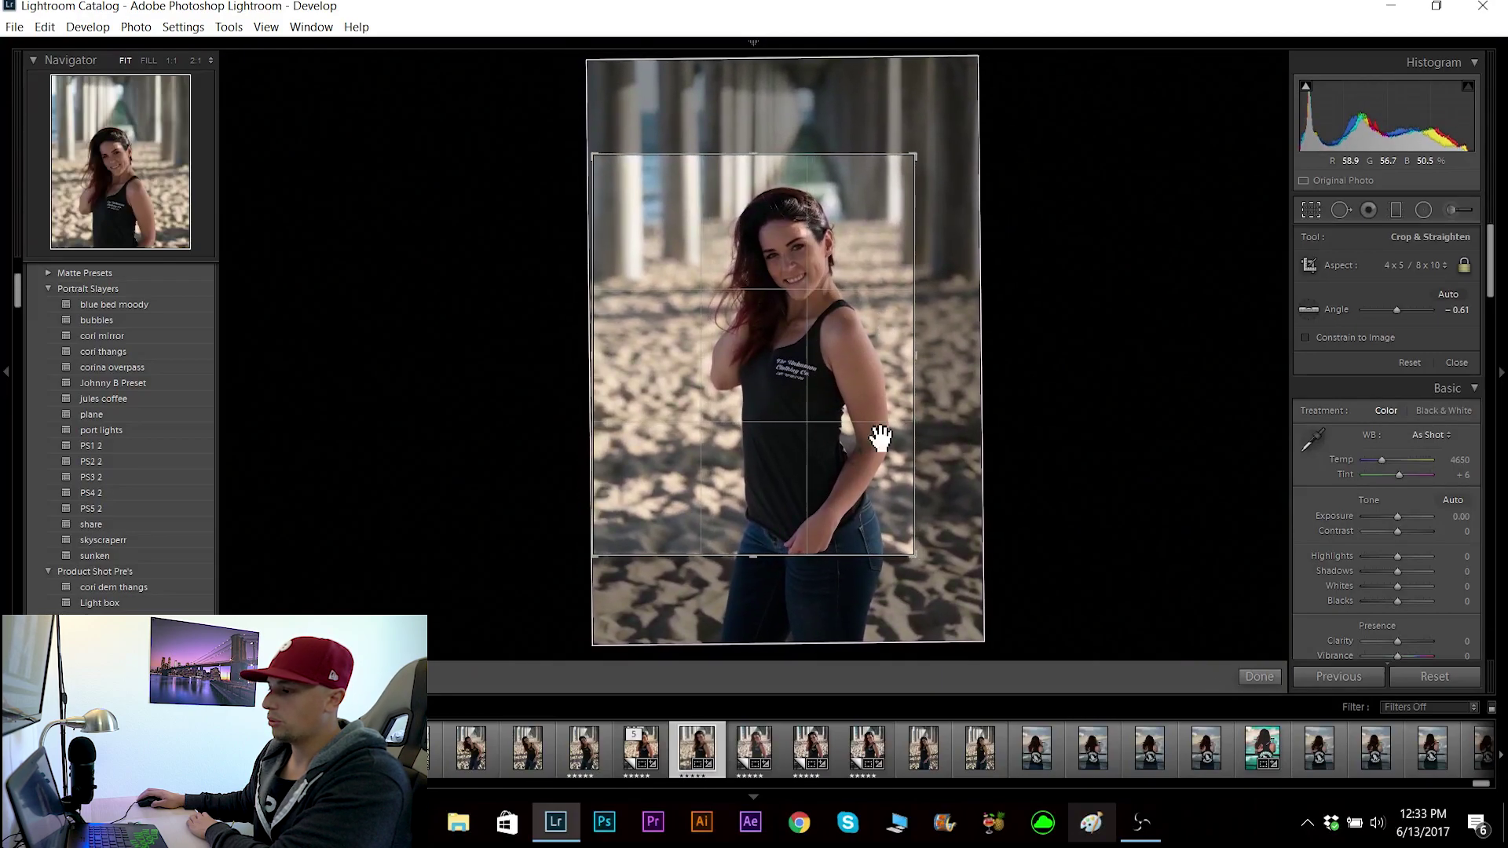
left_click_drag(916, 563, 926, 572)
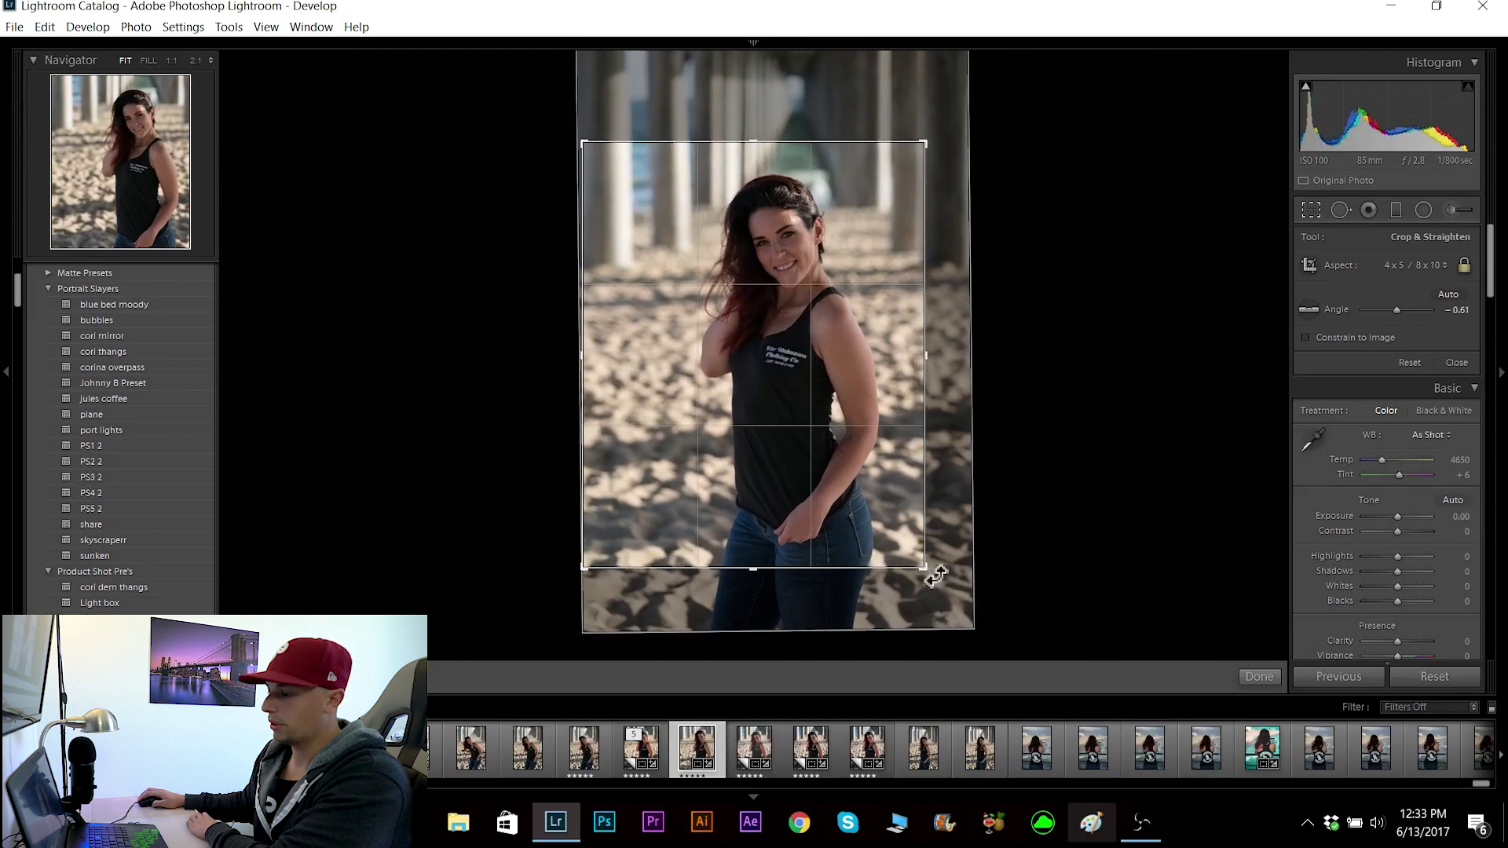
left_click_drag(858, 505, 883, 501)
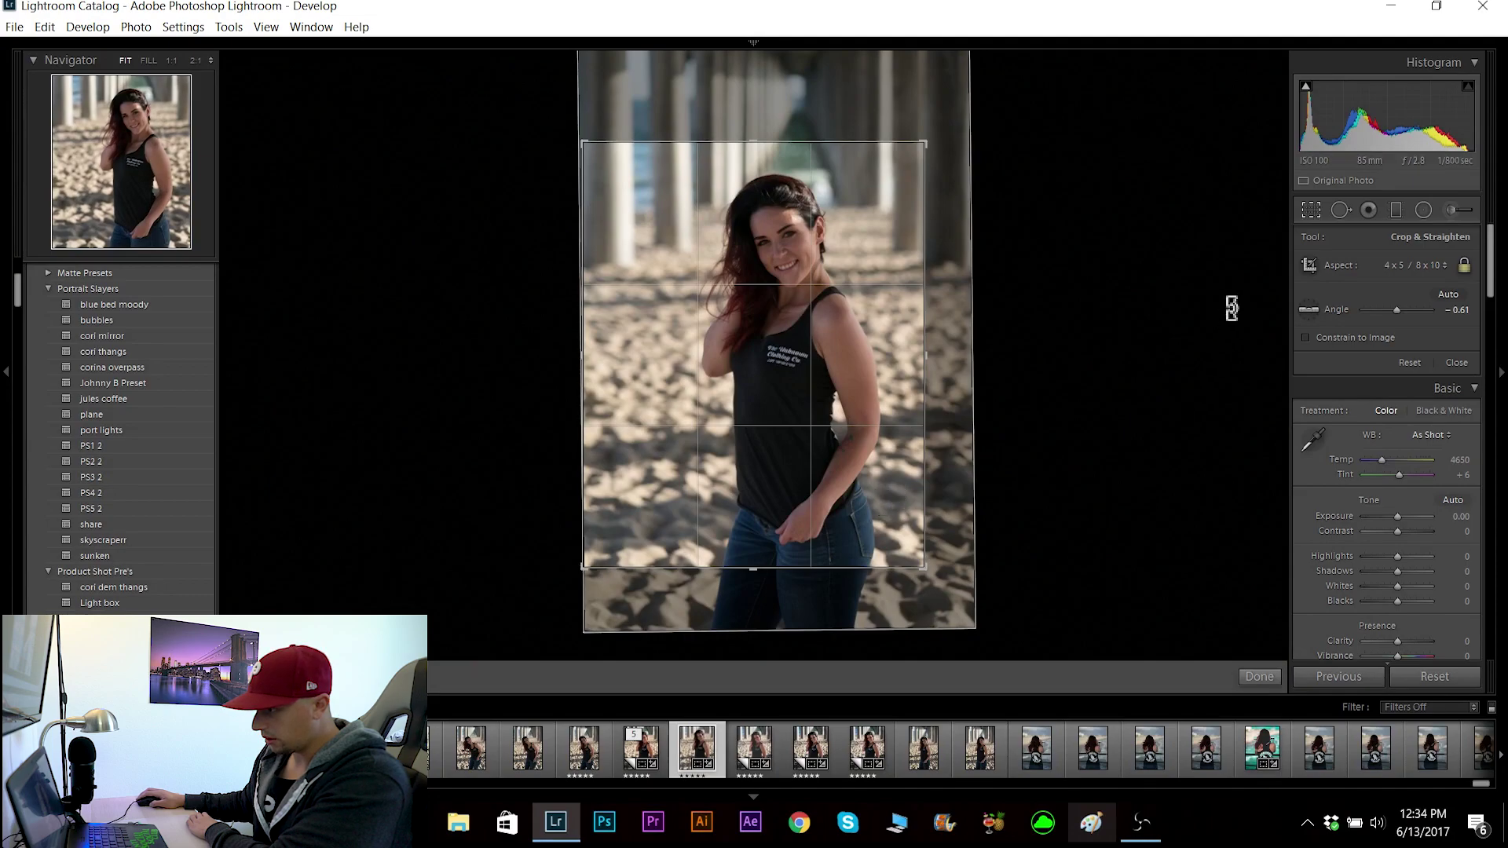
left_click(1312, 210)
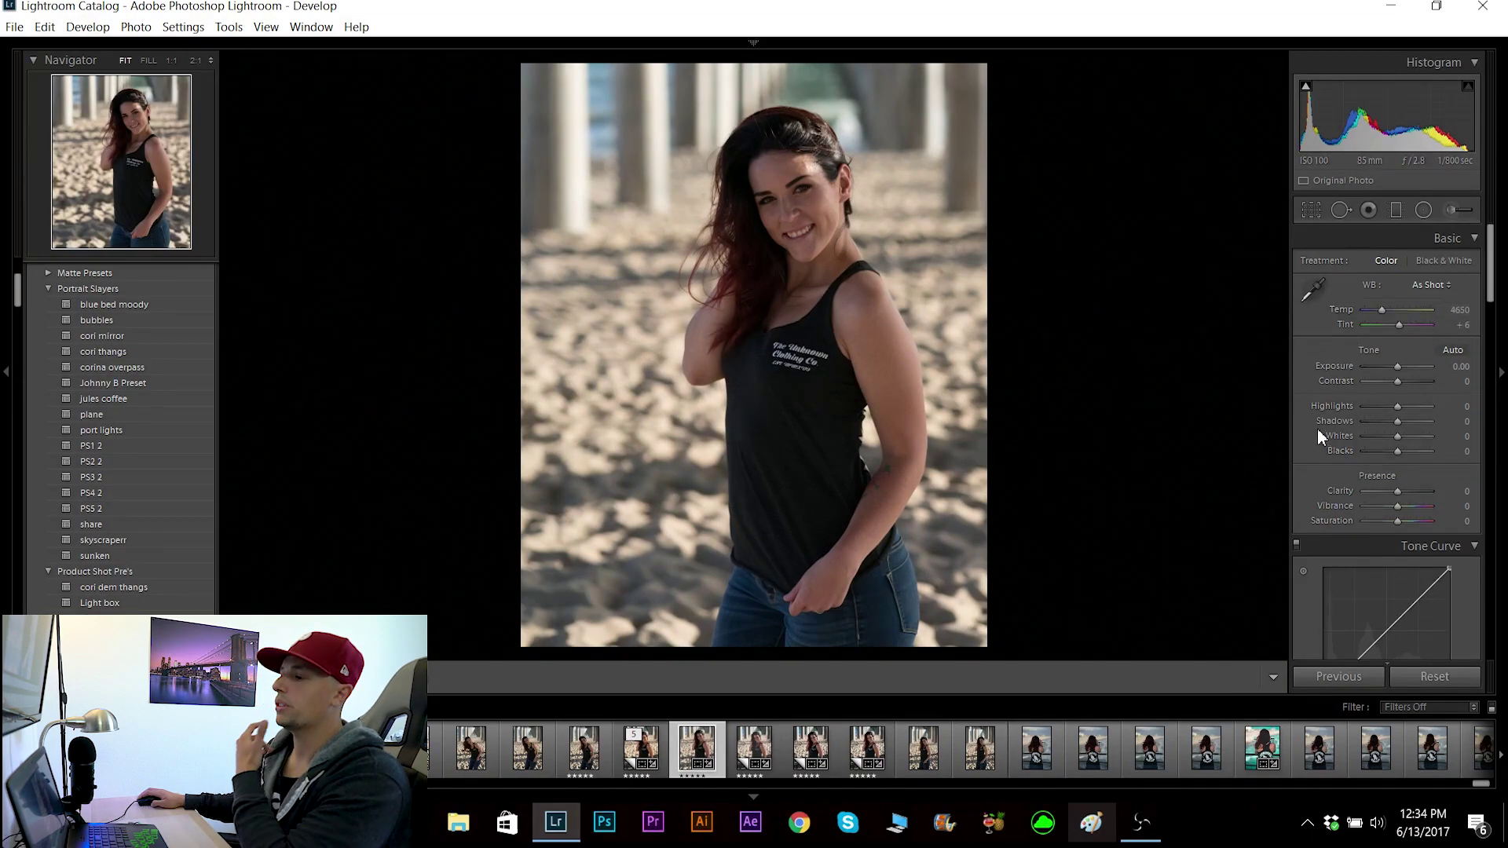
Step: Sample a neutral area for white balance, then set Temp to 4400 with Tint +9
left_click(1313, 288)
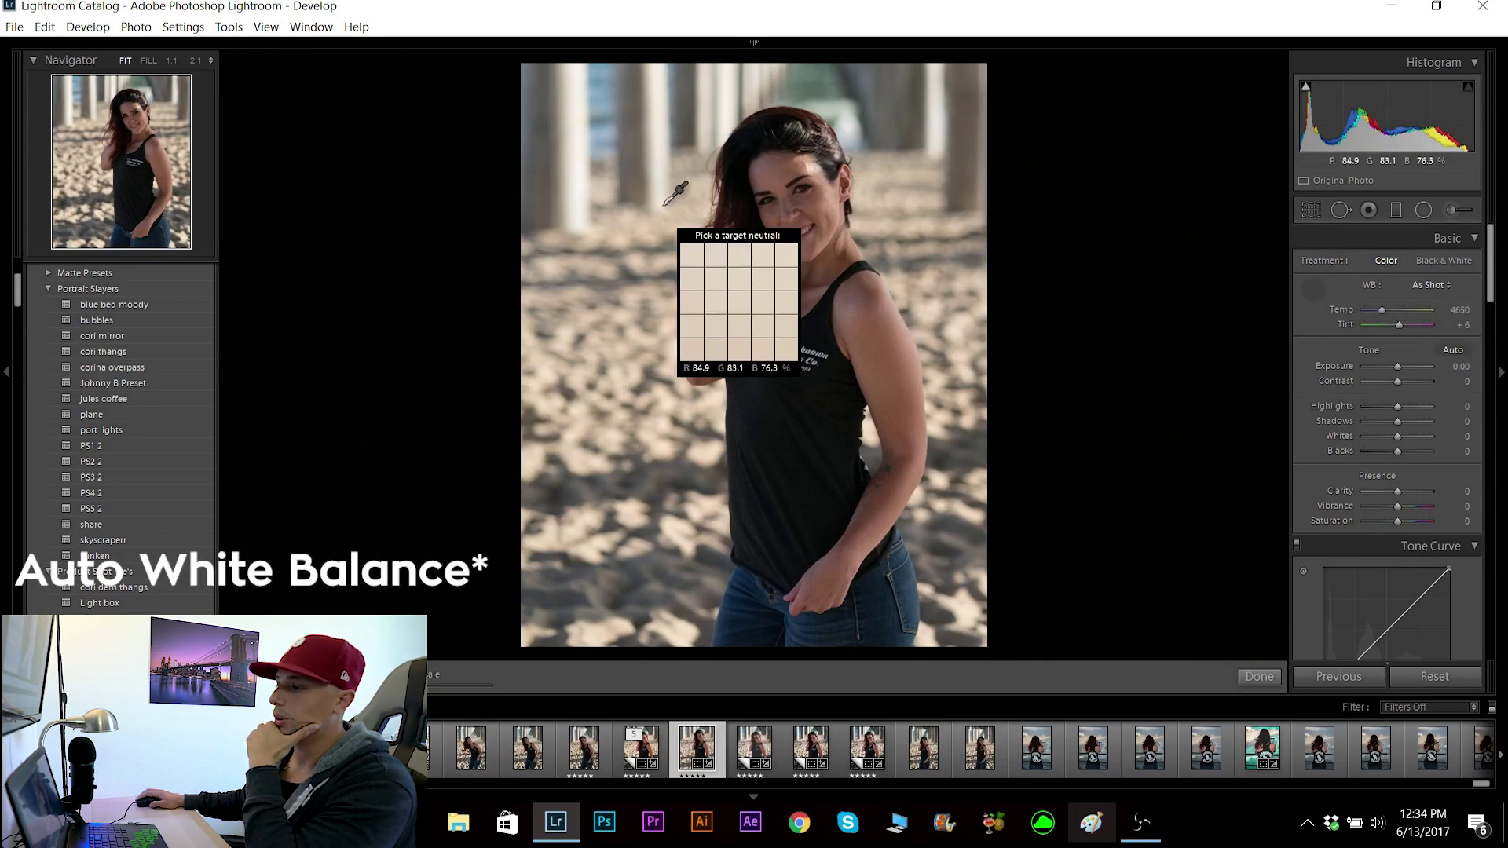
left_click(660, 179)
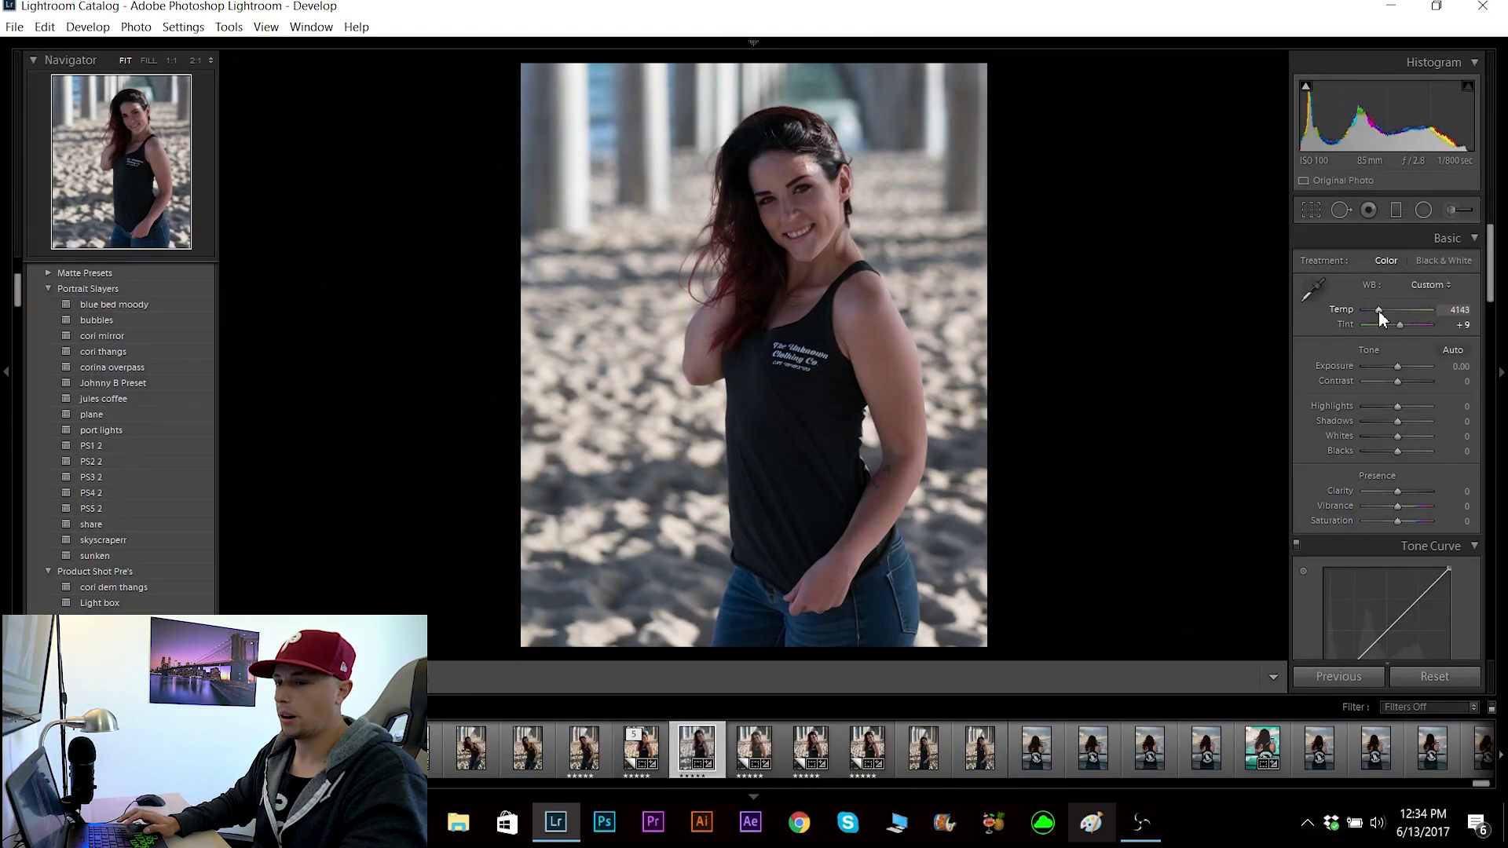
key("Up")
key("Up")
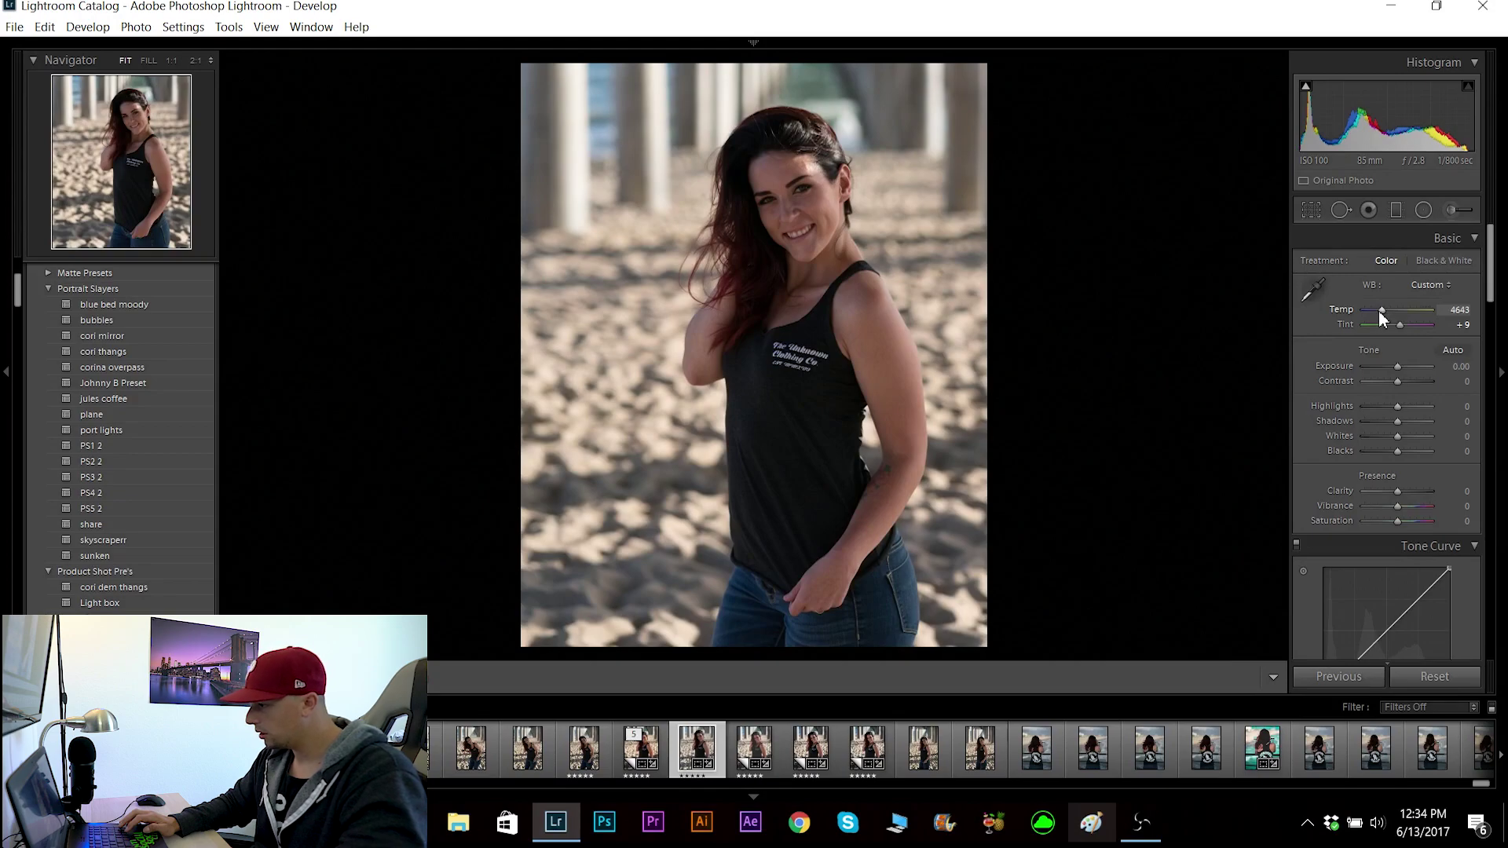
left_click(1457, 310)
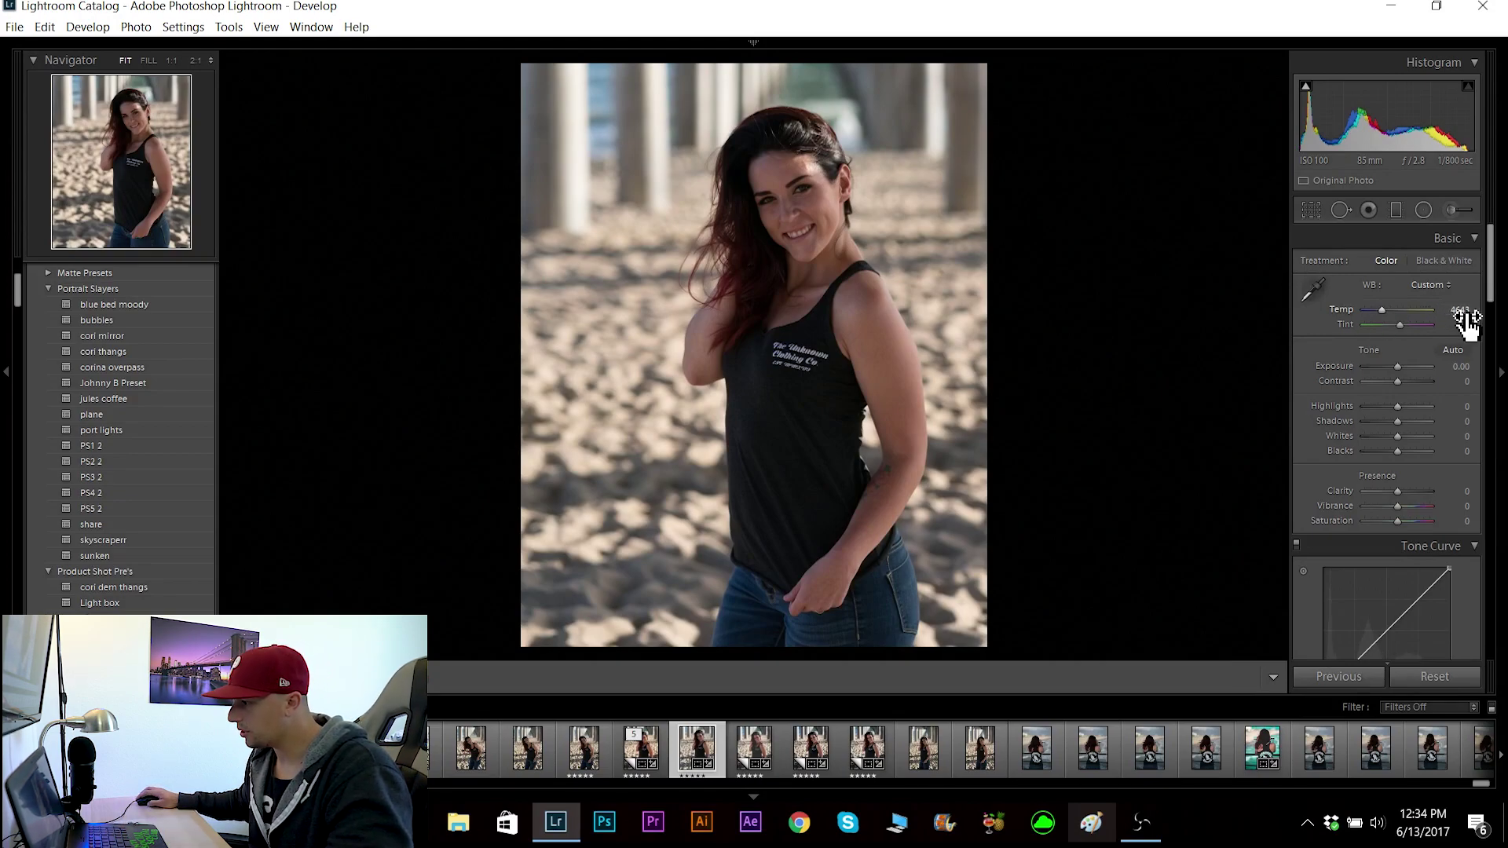
type("4")
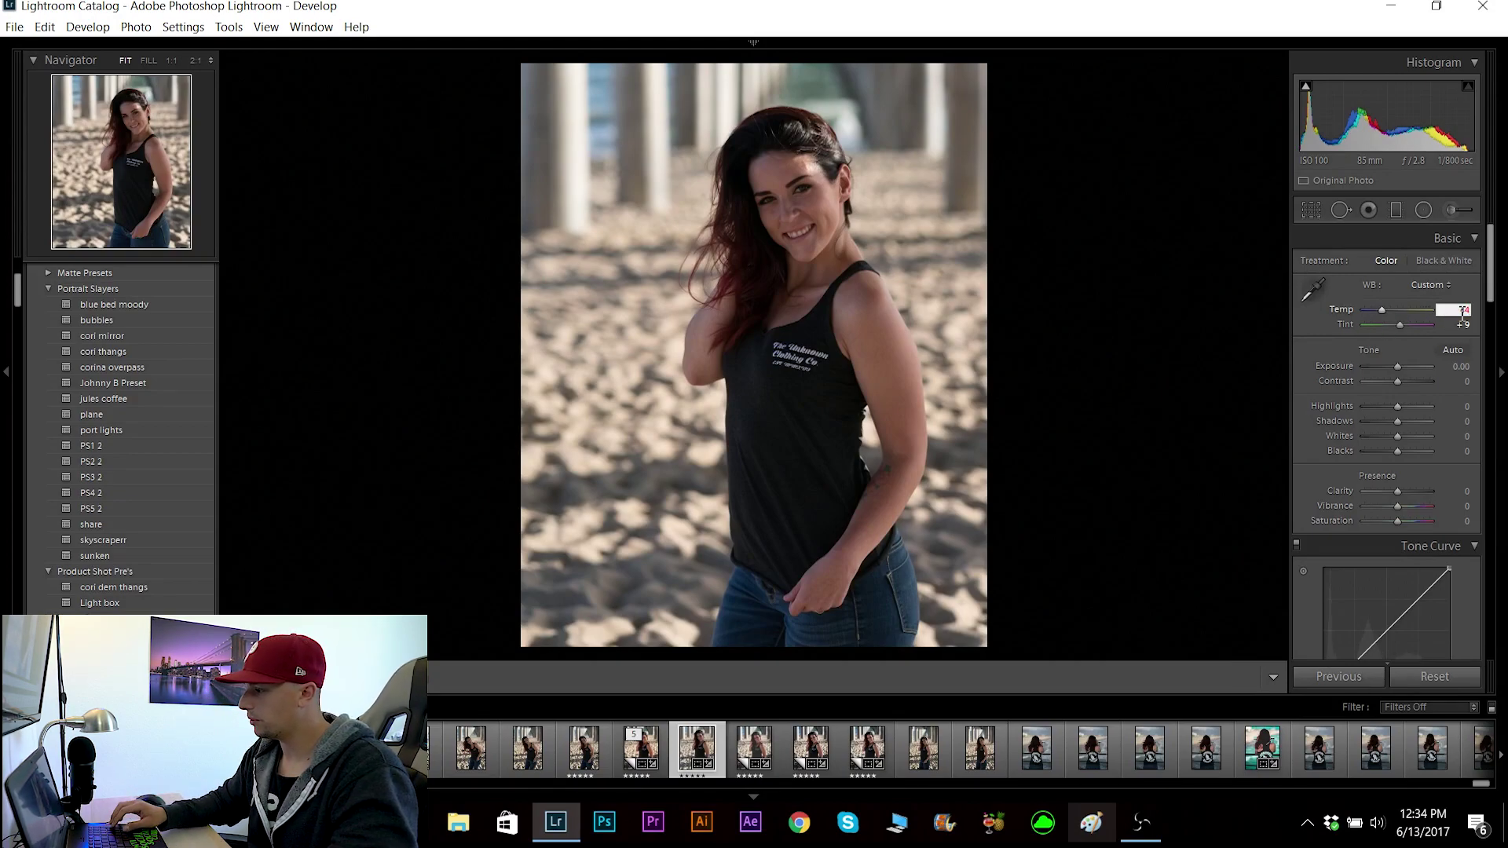
type("400")
key("Return")
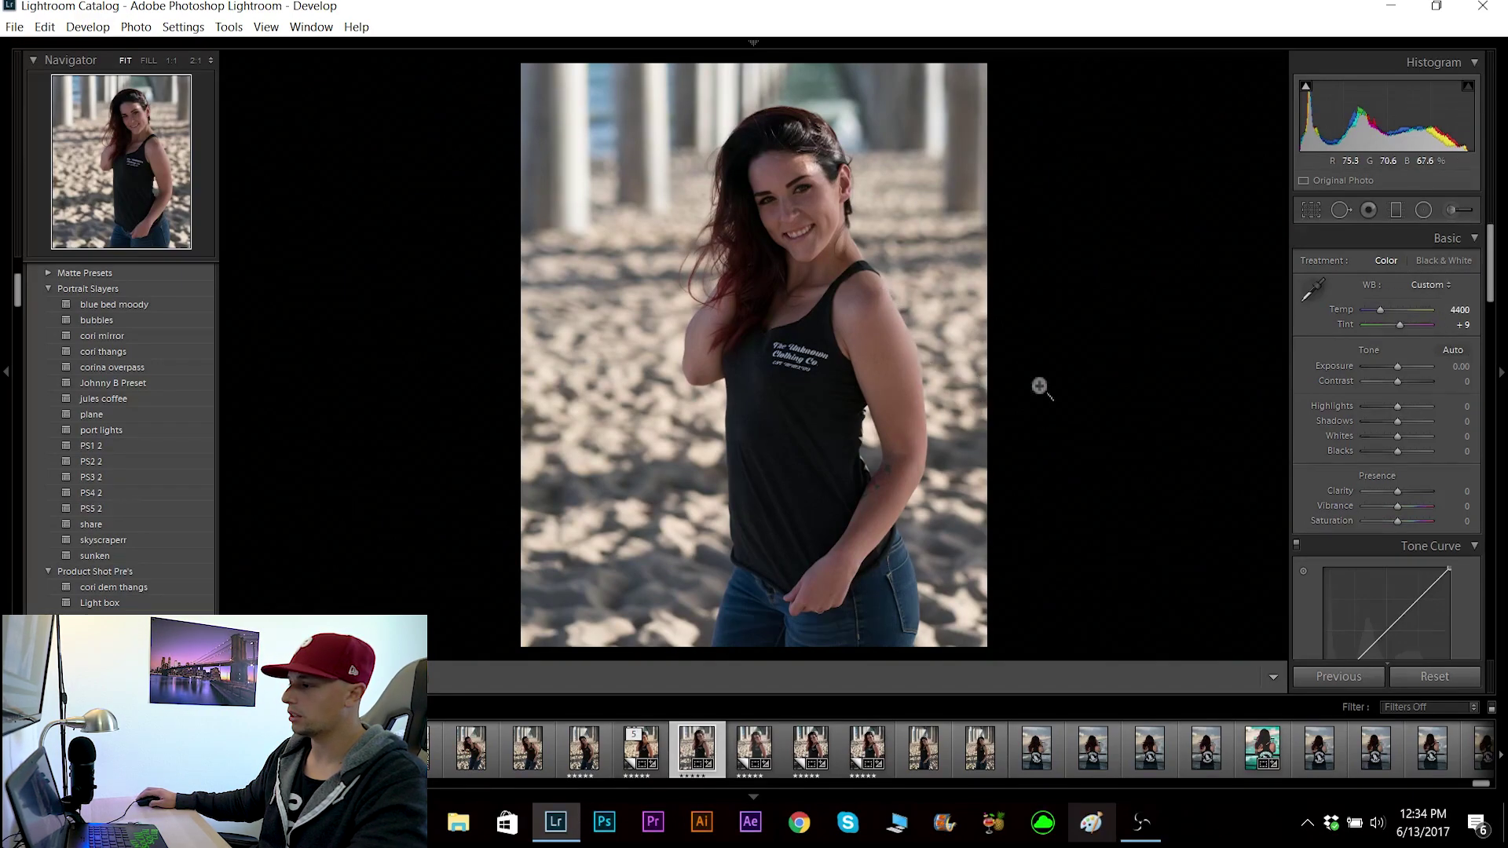
Step: Lower Highlights to -31 and raise Shadows to +52 in the Basic panel
scroll(1495, 249, "down", 2)
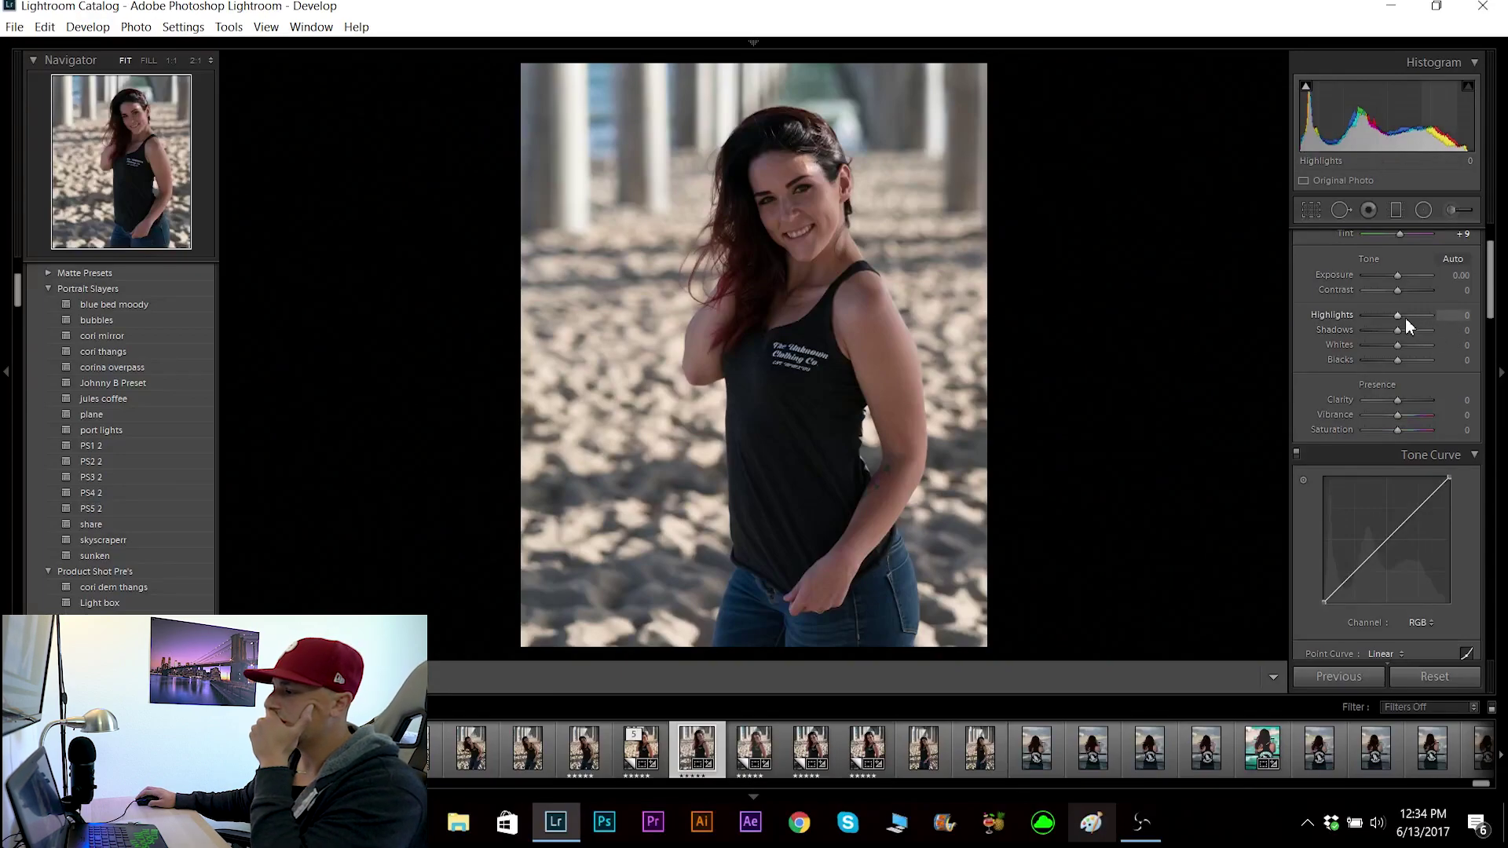
left_click_drag(1400, 316, 1389, 316)
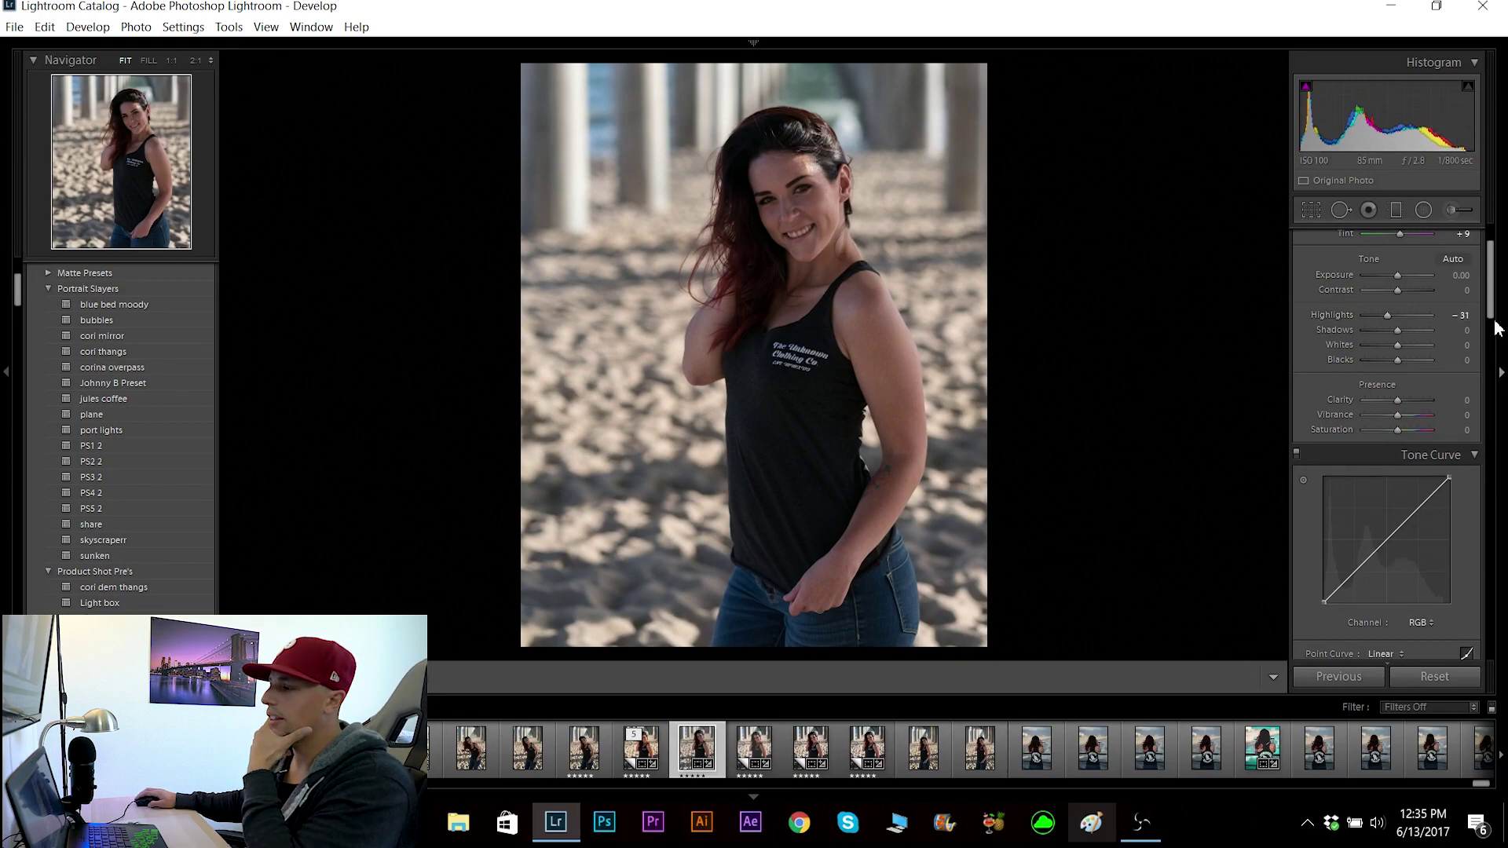
left_click_drag(1399, 330, 1409, 332)
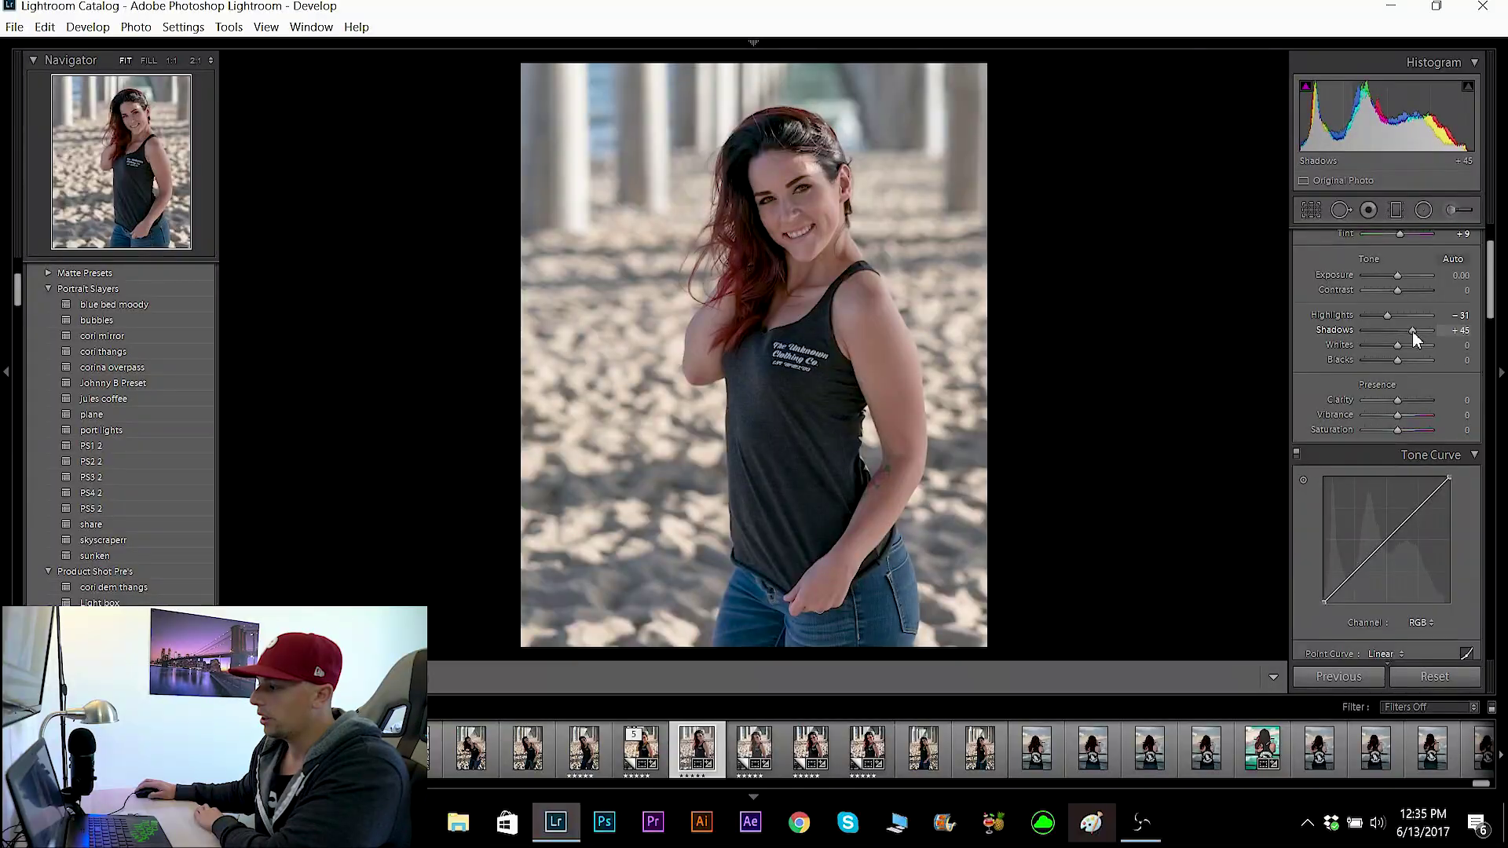
left_click_drag(1412, 332, 1415, 331)
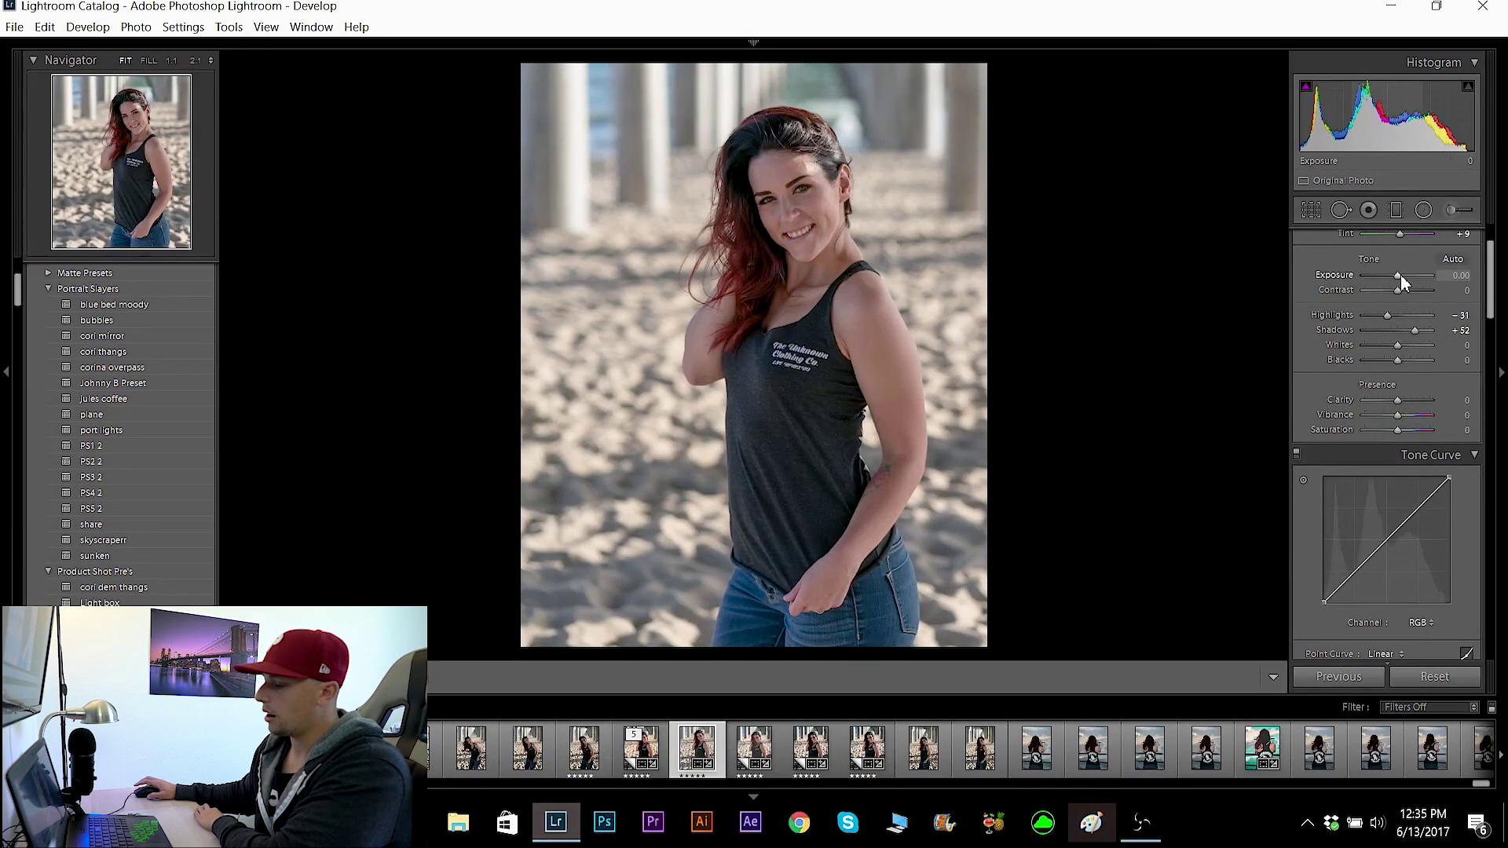
Step: Set Exposure to +0.20, Whites to +26 and Blacks to -24
key("Up")
key("Up")
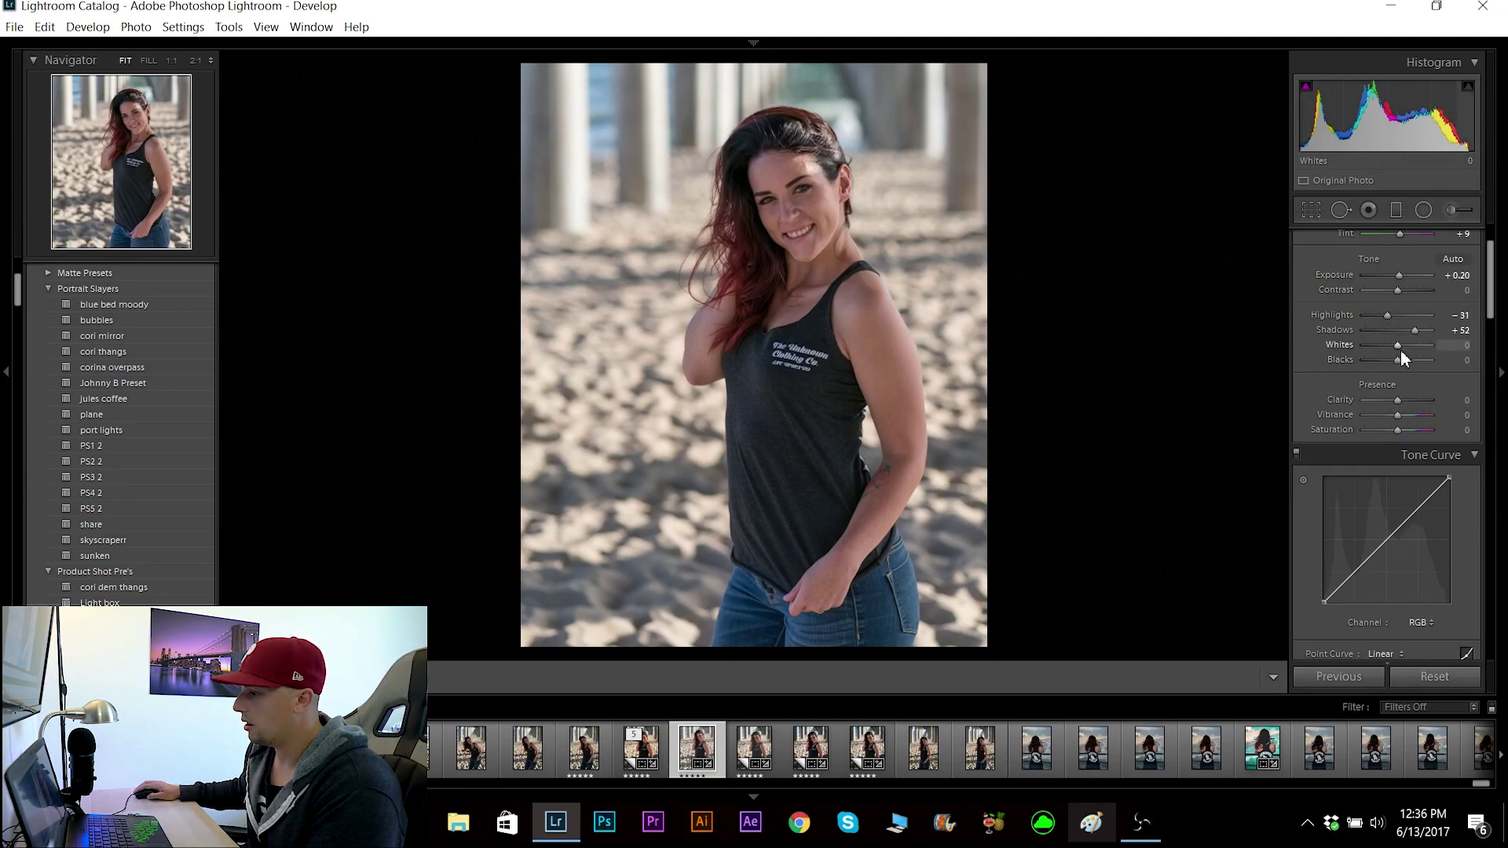
mouse_move(1401, 350)
left_mouse_down()
mouse_move(1384, 350)
mouse_move(1406, 349)
left_mouse_up()
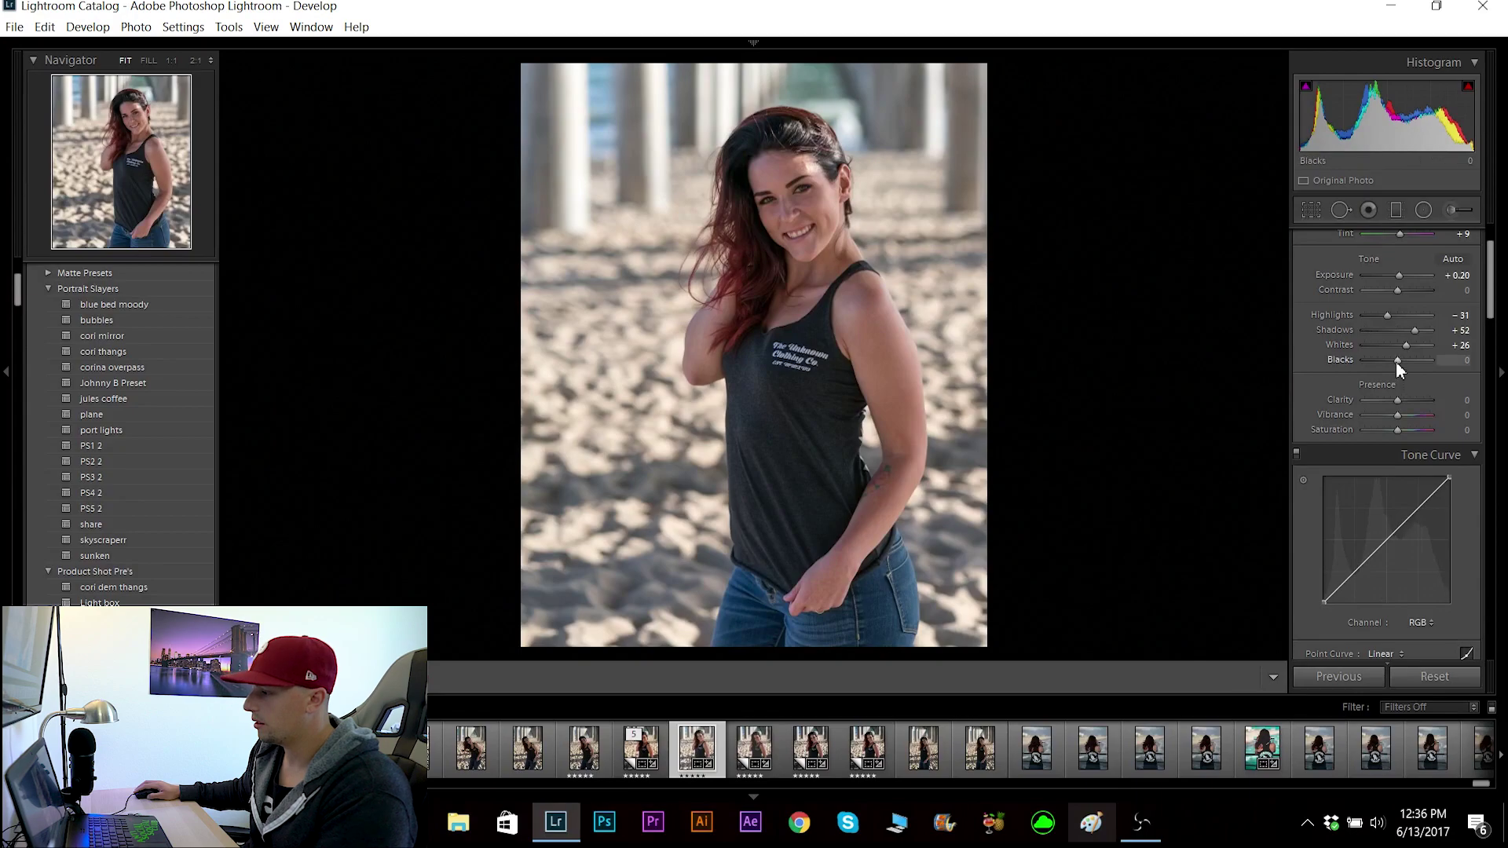
left_click_drag(1397, 361, 1378, 365)
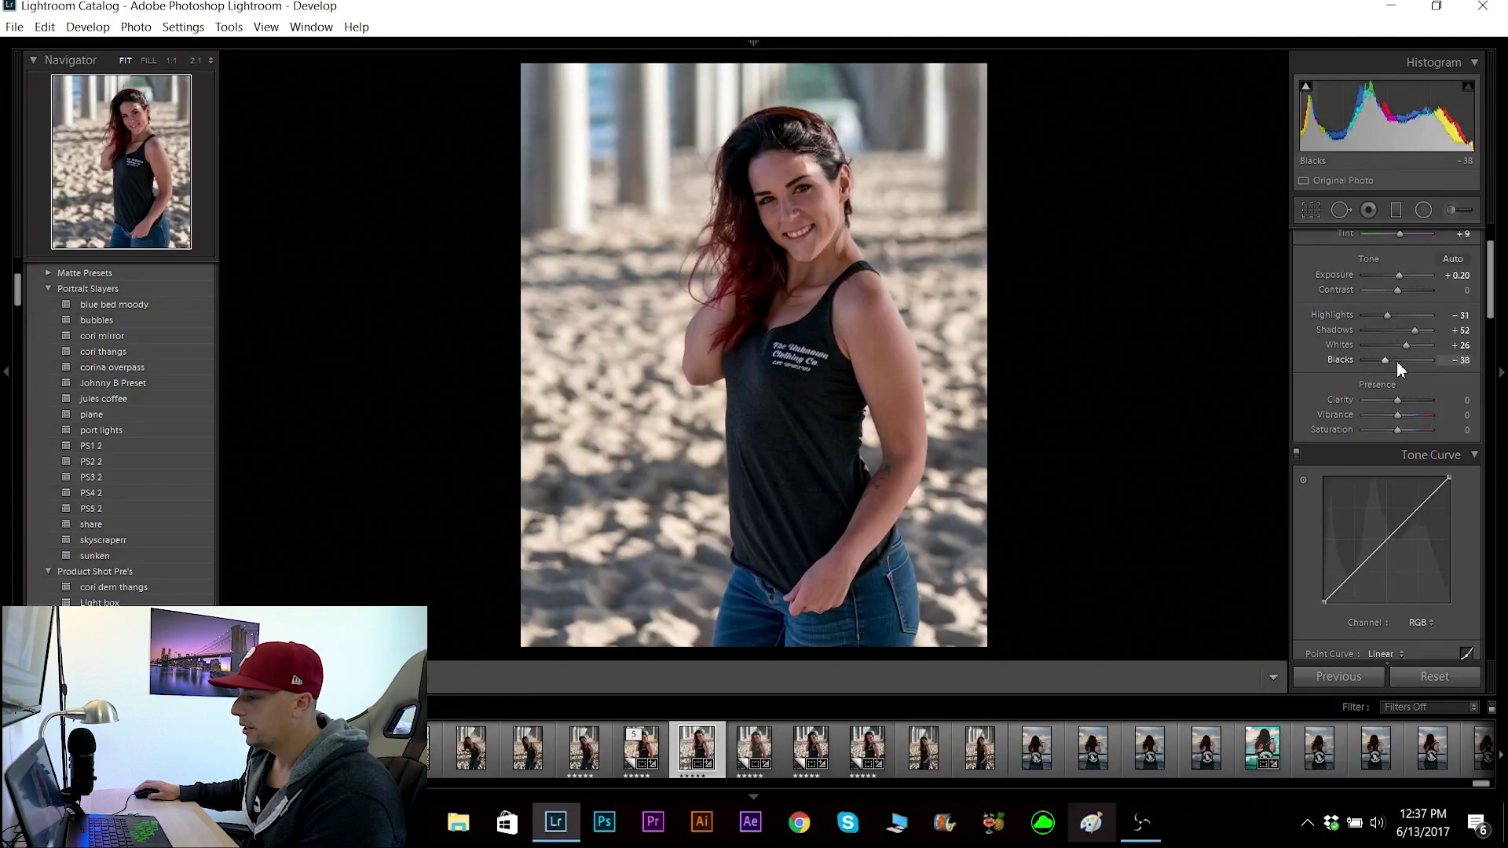
left_click_drag(1387, 360, 1393, 361)
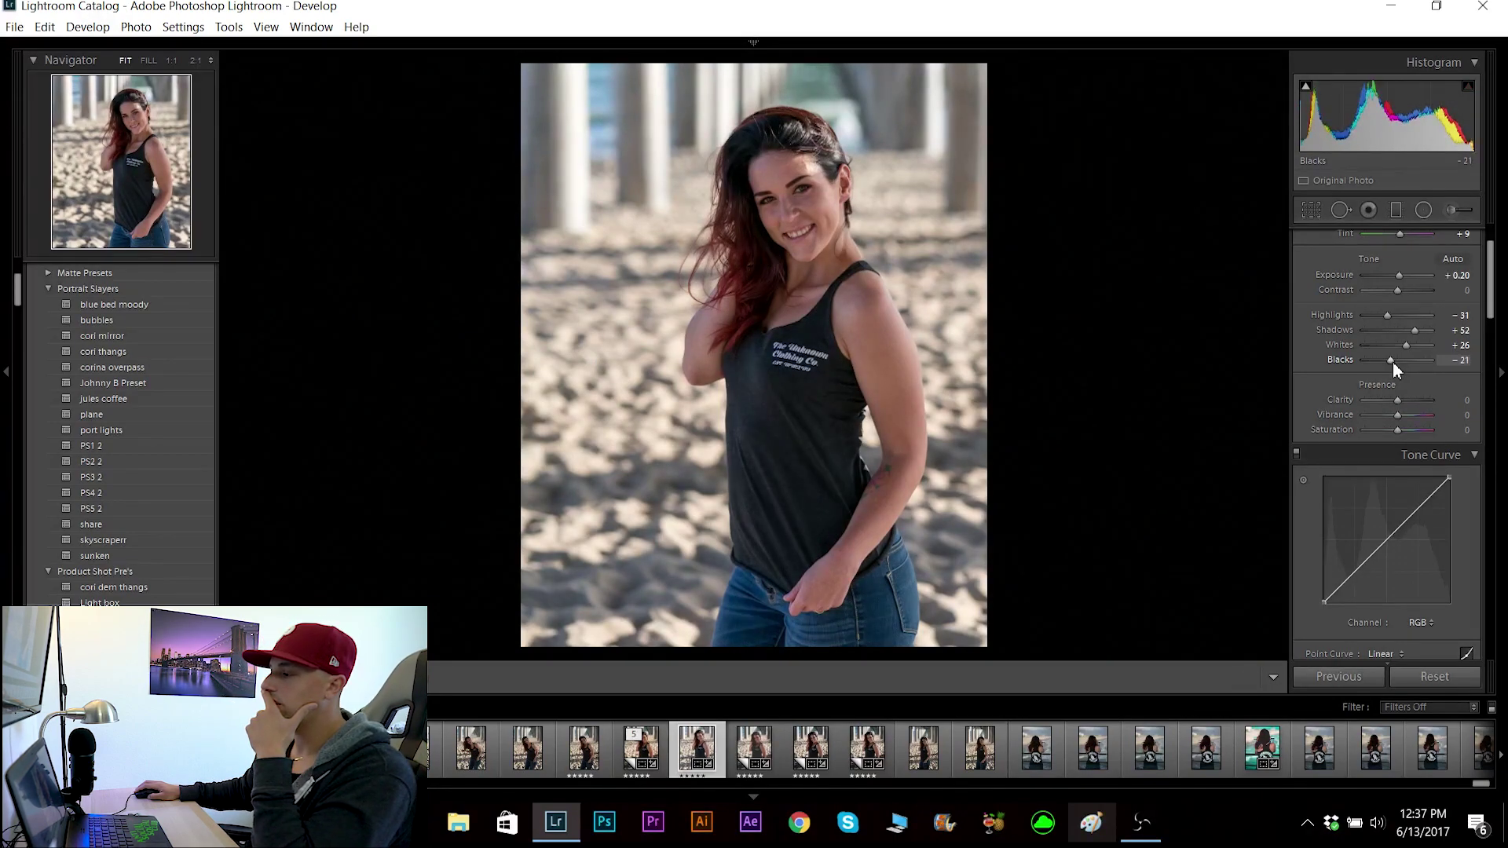
left_click_drag(1391, 362, 1390, 361)
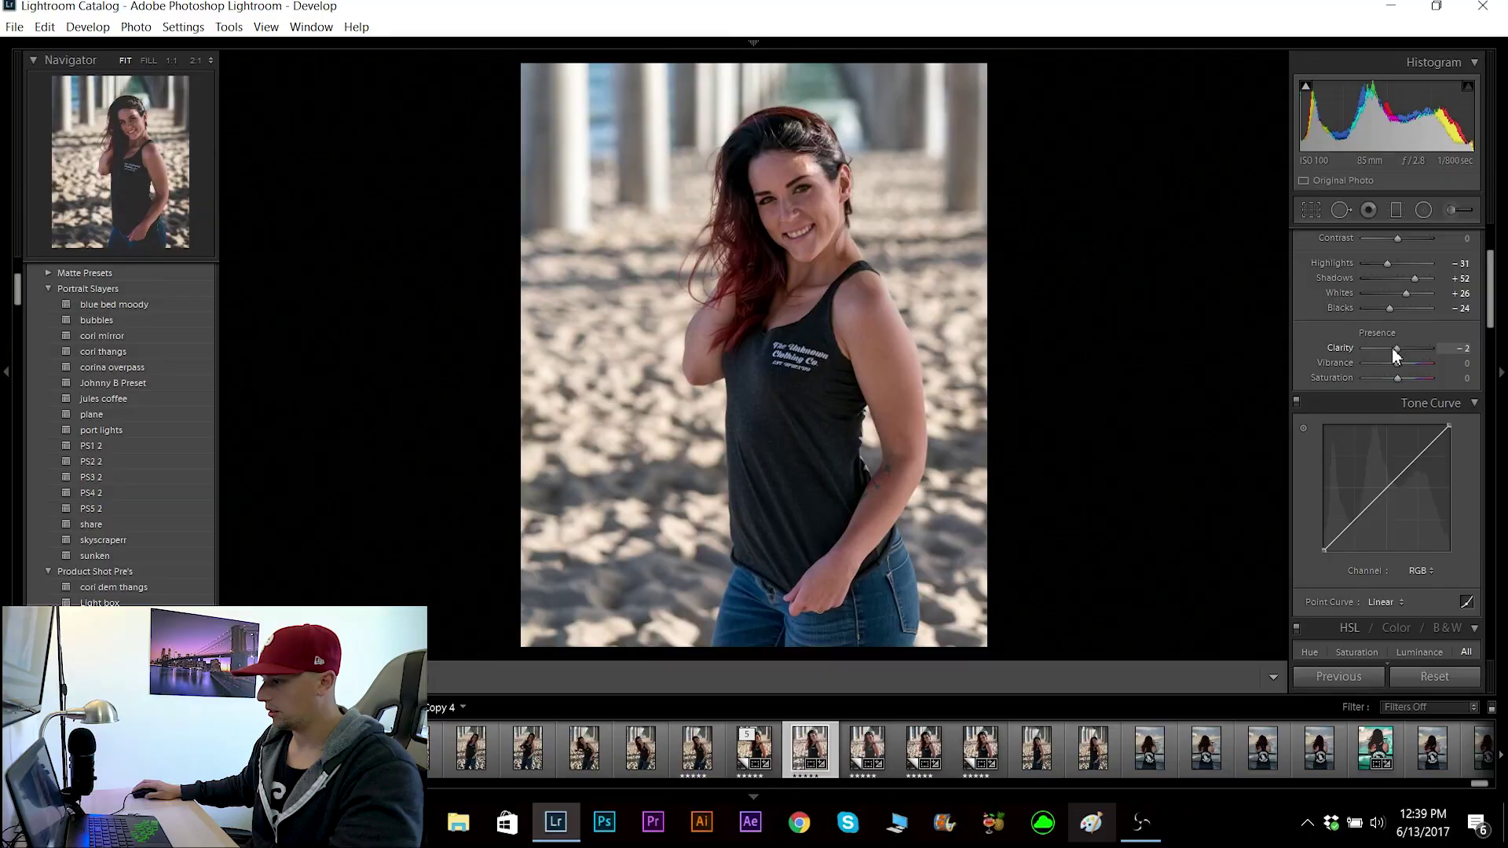
Step: Lower Clarity to -10, then test Vibrance and reset Vibrance and Saturation to 0
key("Down")
key("Down")
key("Down")
key("Down")
key("Down")
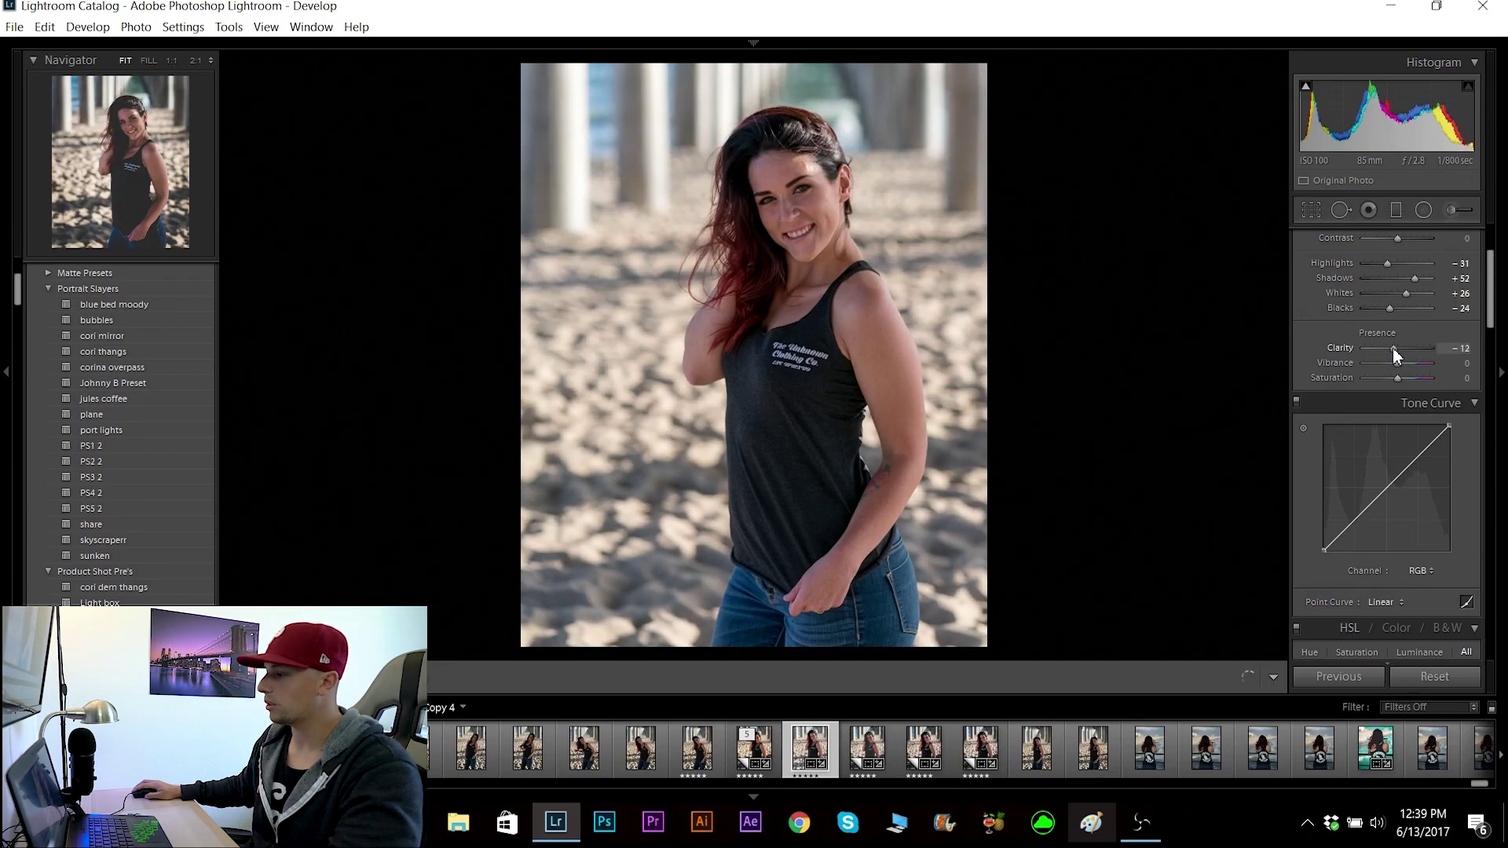
left_click_drag(1394, 347, 1393, 349)
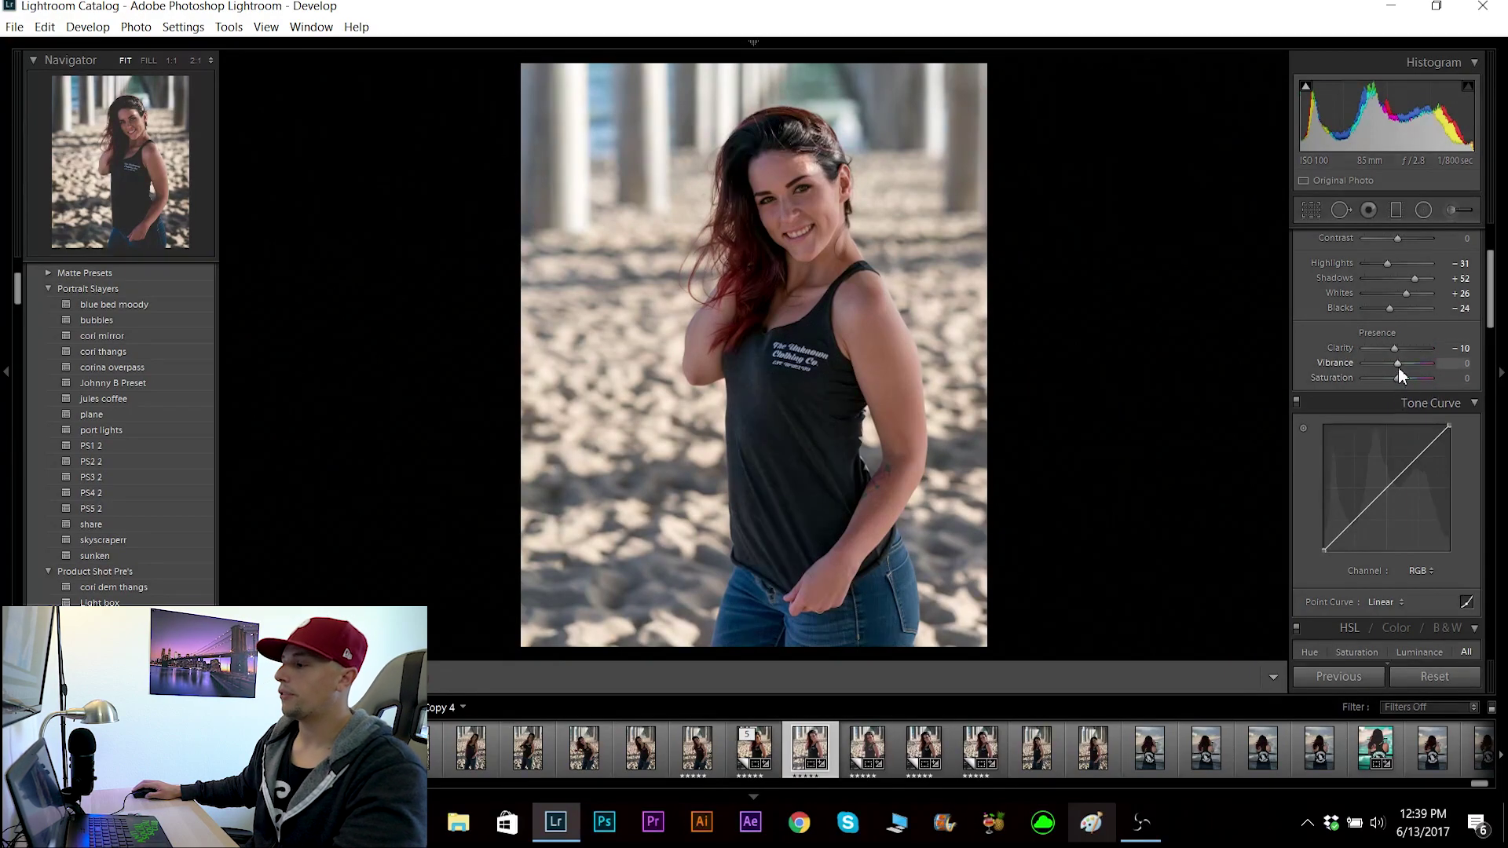
left_click_drag(1399, 370, 1398, 378)
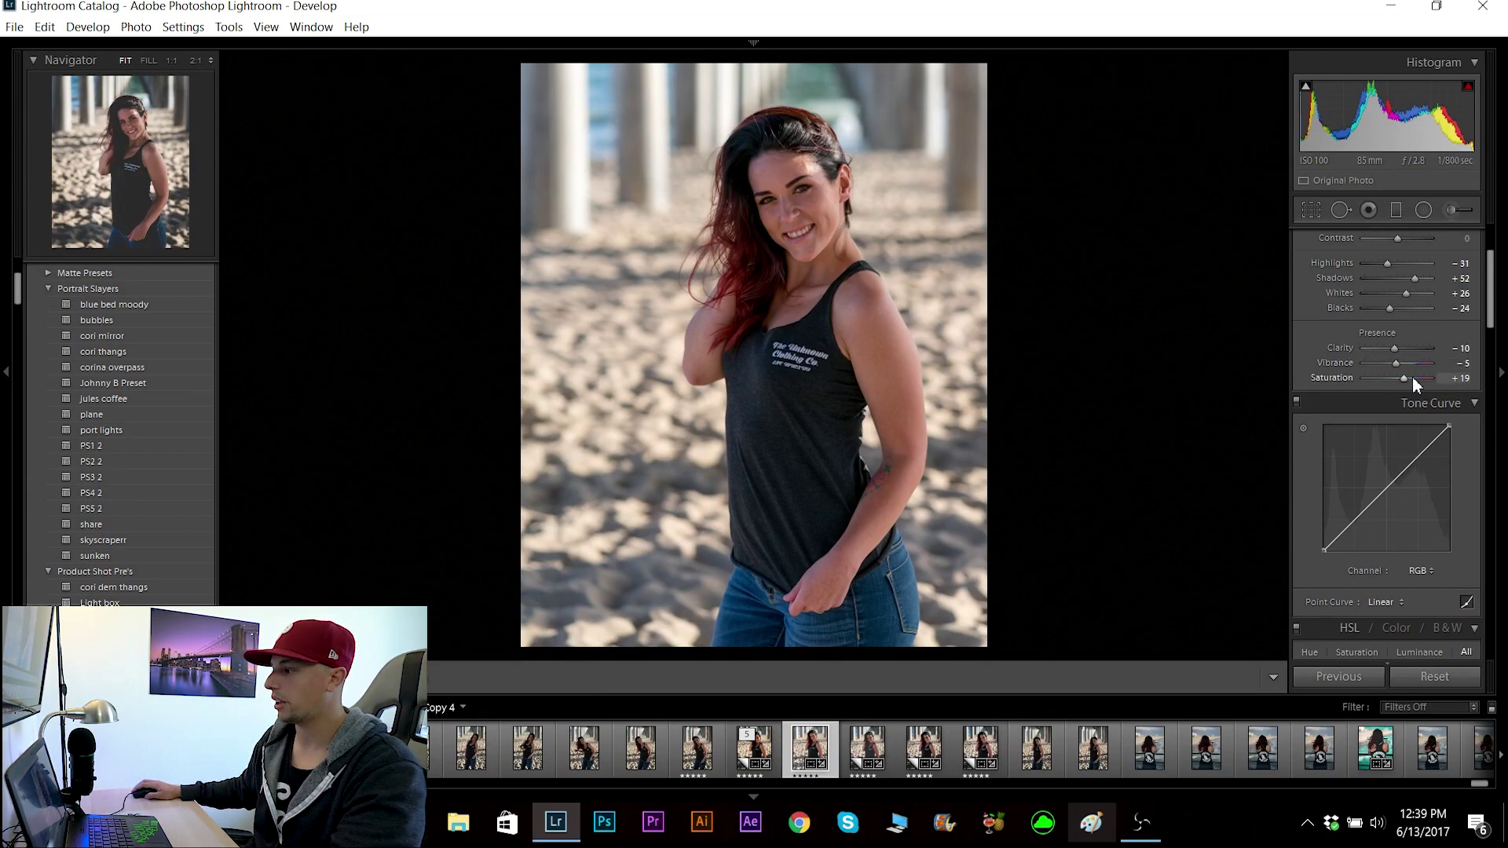
double_click(1406, 379)
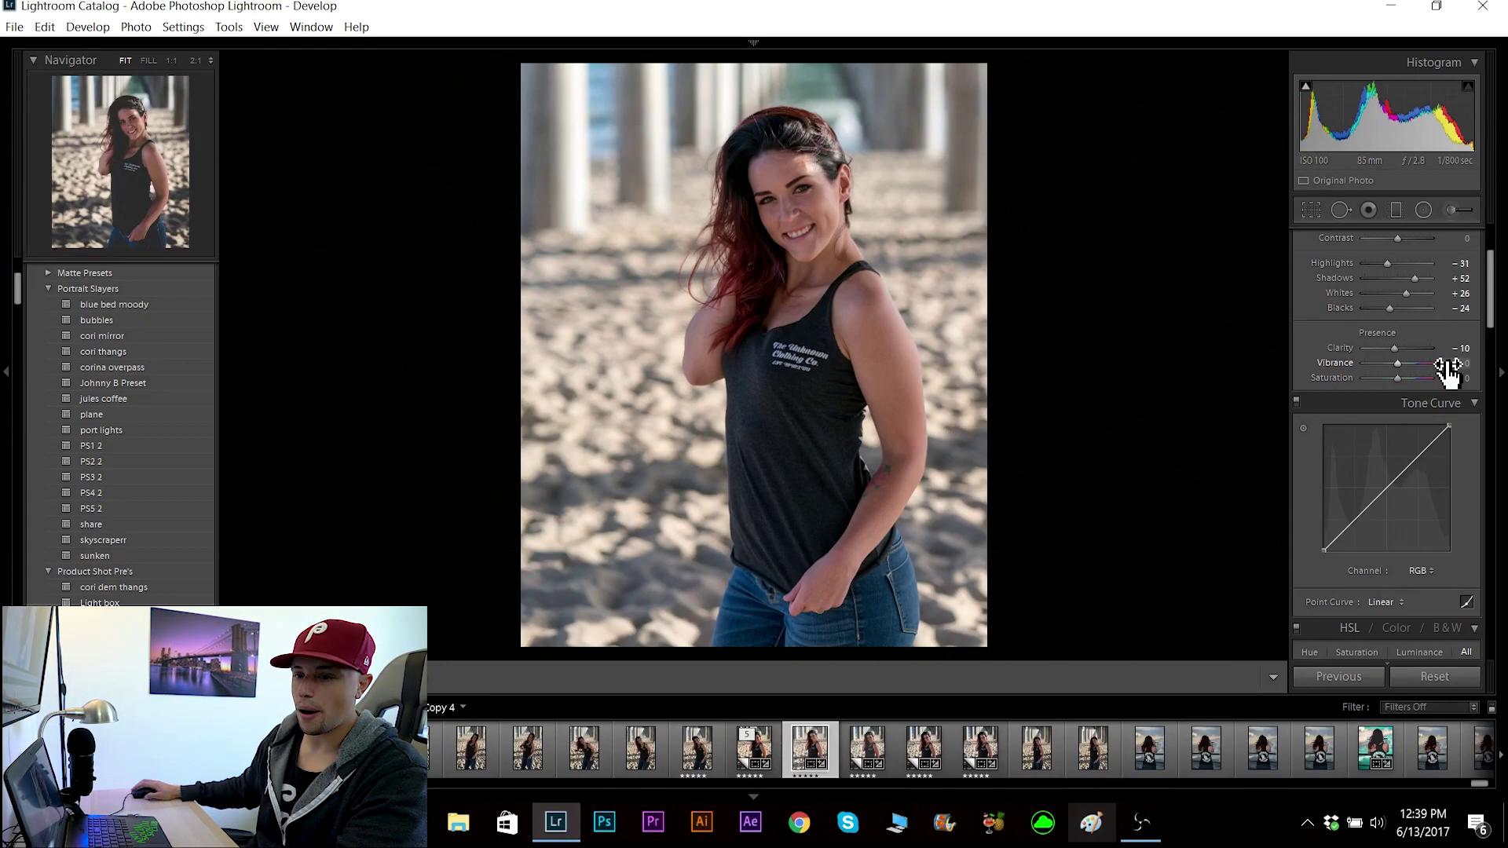
scroll(1494, 295, "down", 3)
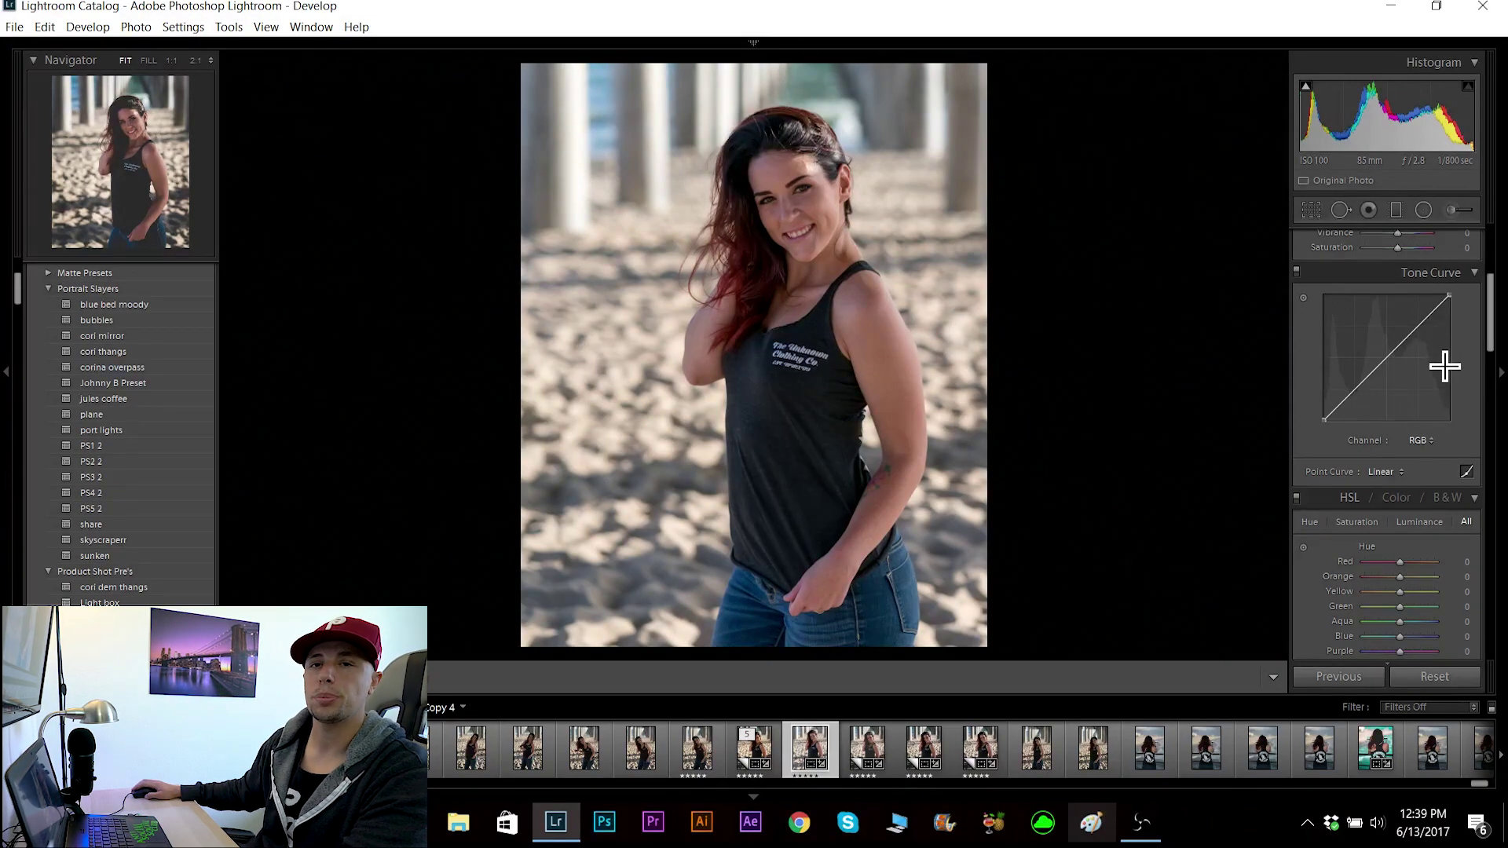
Step: Shape a custom S tone curve, raising an upper point and pulling a lower point down
left_click(1420, 326)
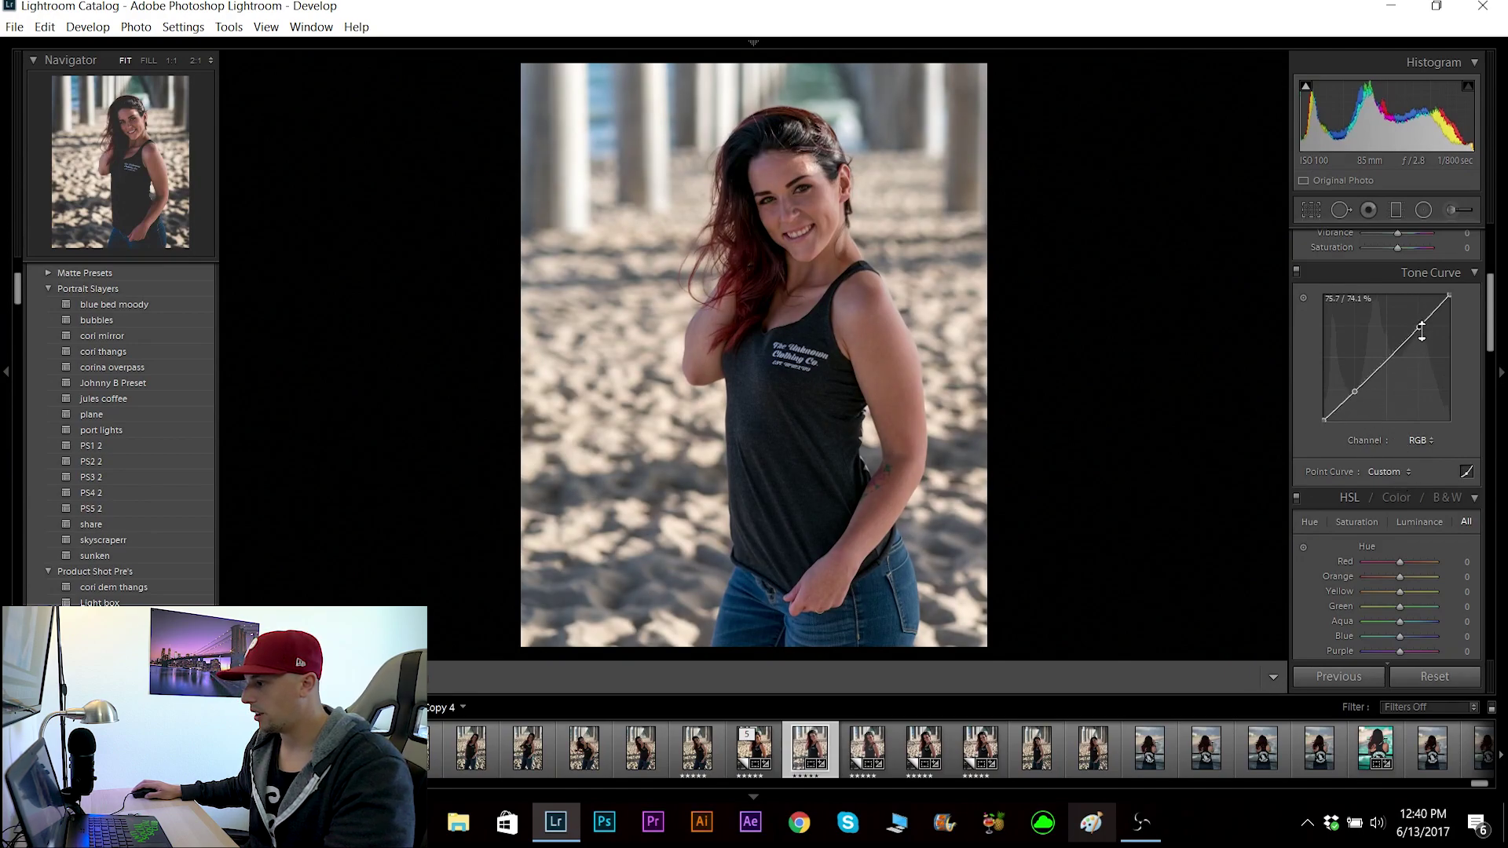
left_click_drag(1421, 328, 1416, 322)
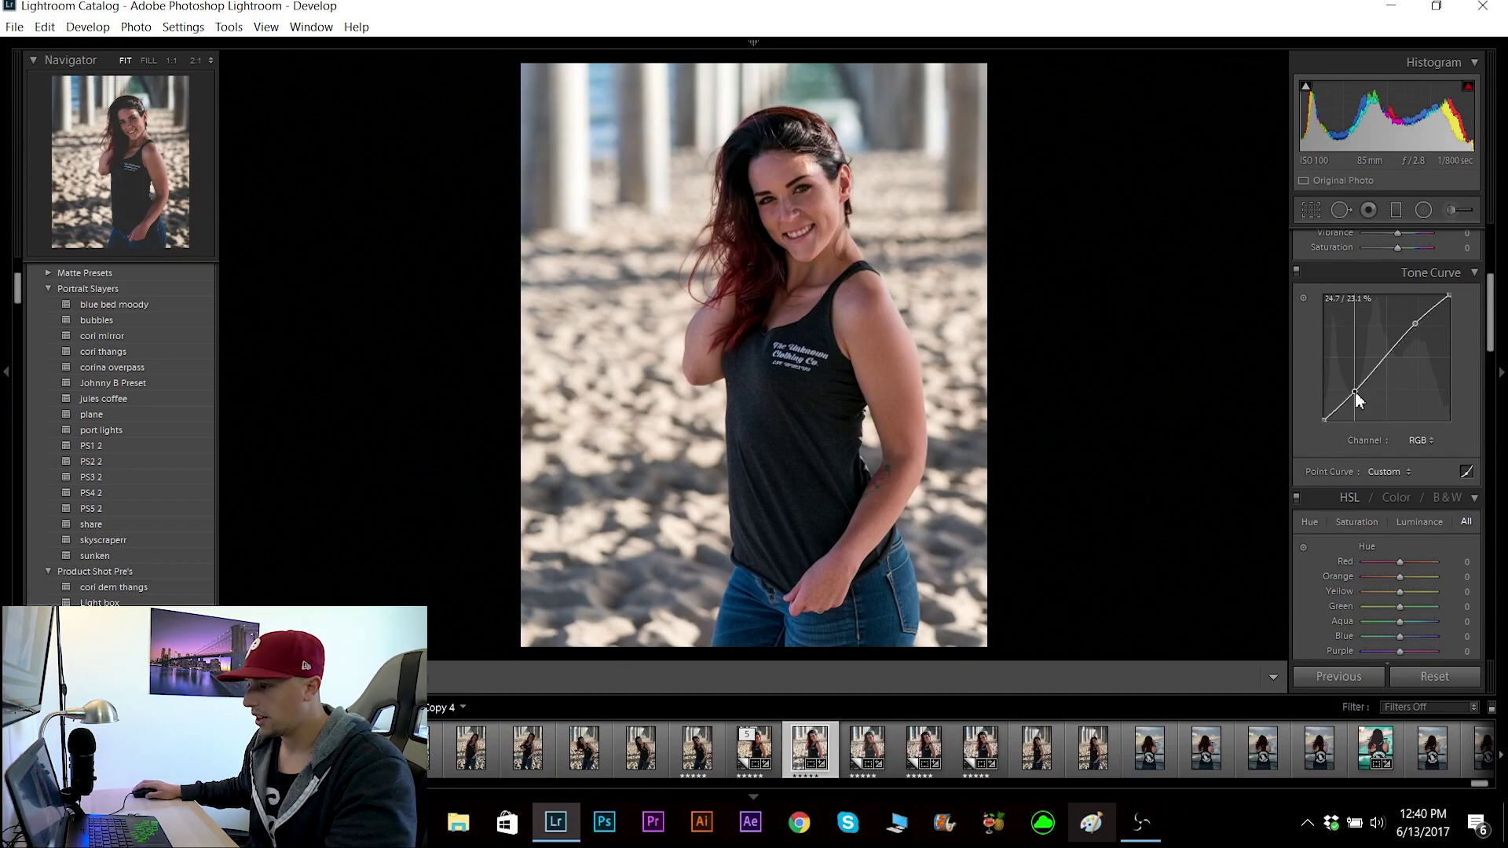
left_click_drag(1355, 391, 1356, 399)
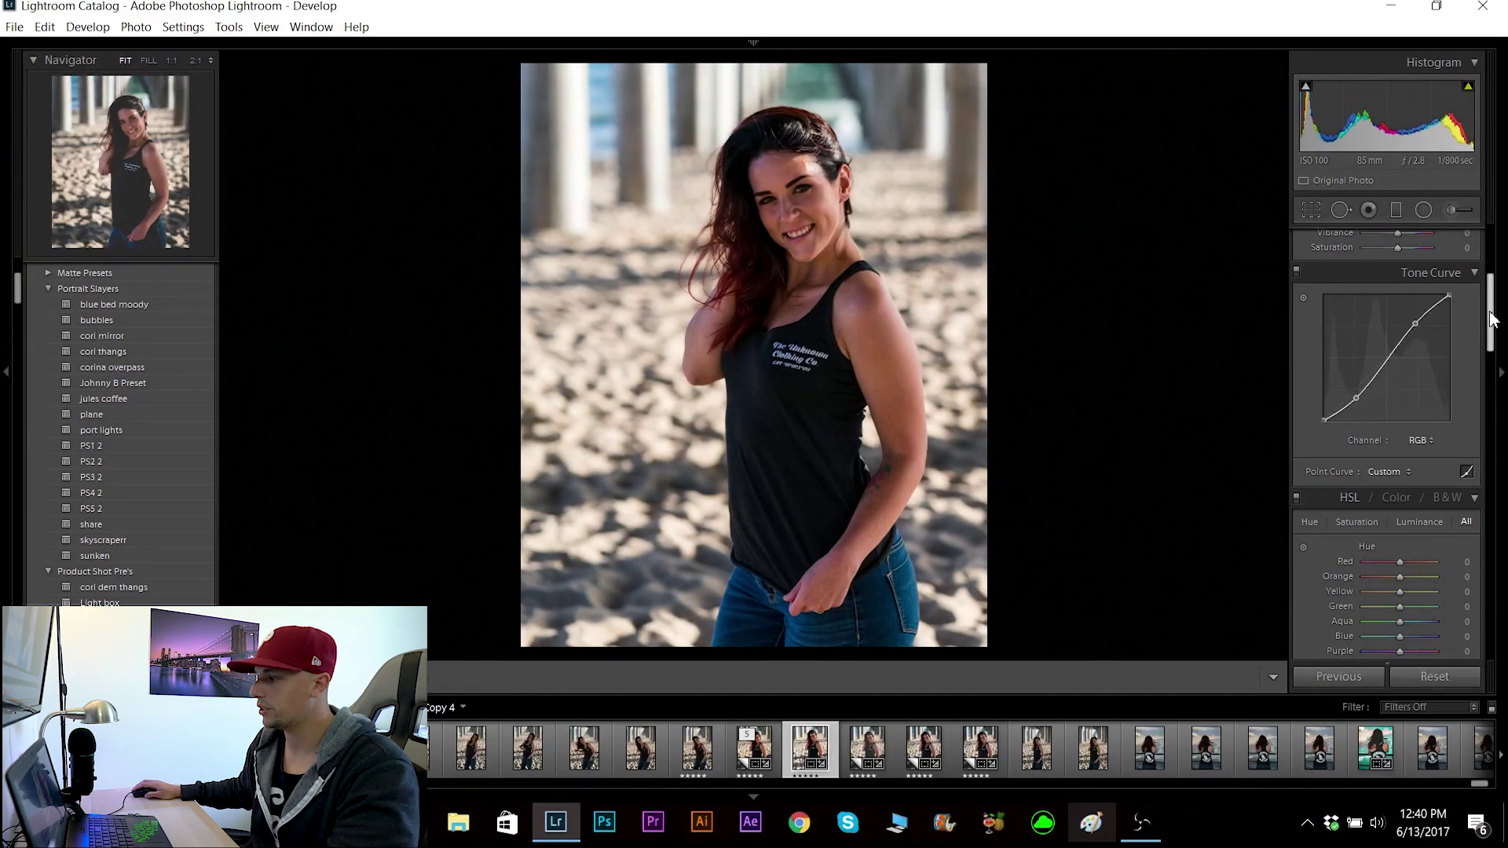
mouse_move(1493, 321)
left_mouse_down()
mouse_move(1497, 278)
mouse_move(1496, 290)
left_mouse_up()
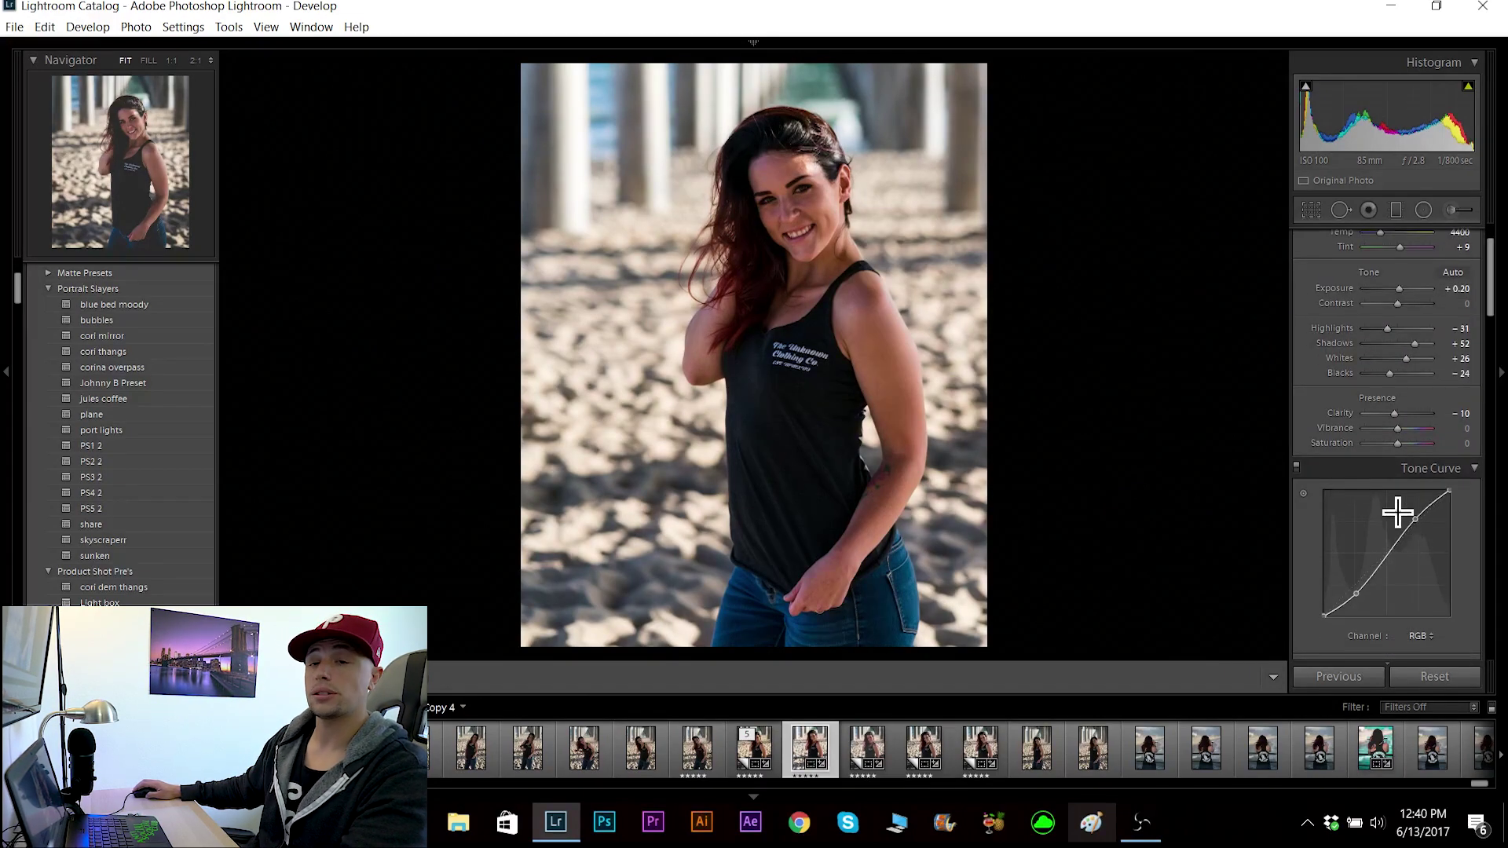
left_click_drag(1495, 304, 1494, 339)
left_click(1398, 469)
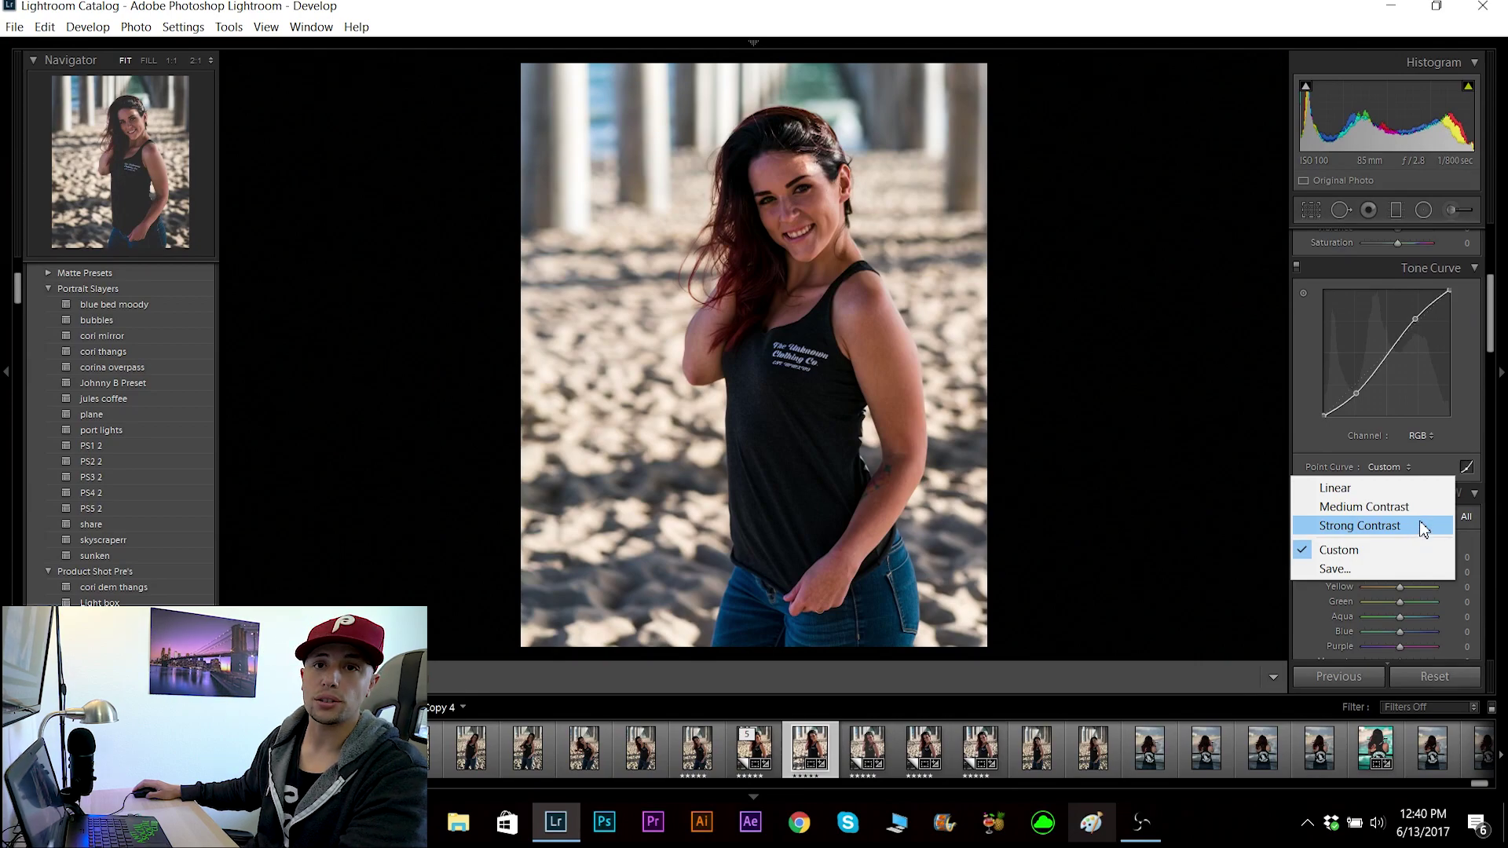
left_click(1494, 334)
scroll(1345, 495, "down", 3)
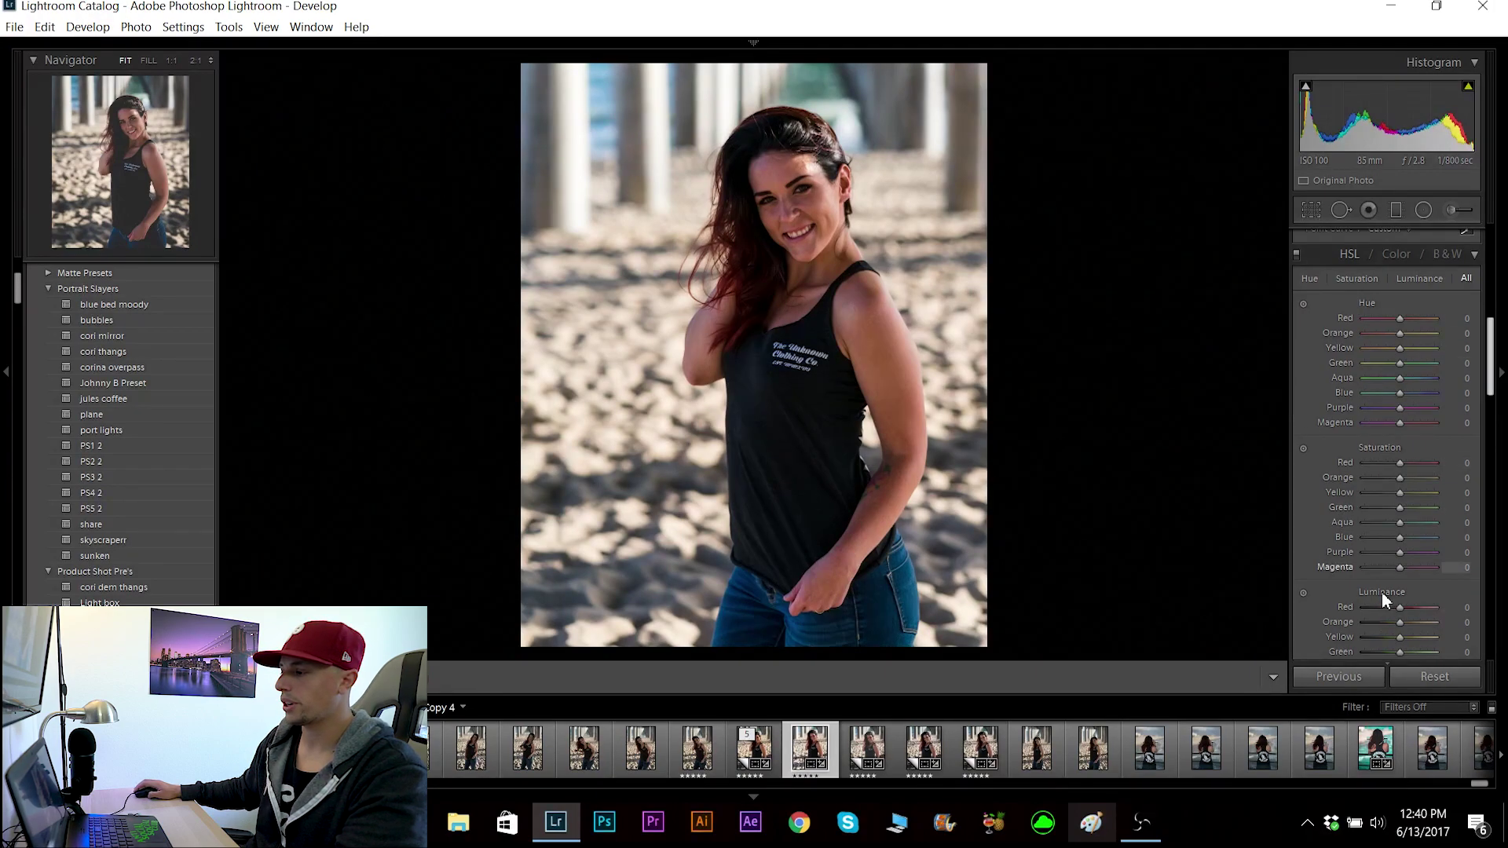
Step: Reduce Orange saturation to -24 with the targeted tool and Orange luminance to -9
left_click(1303, 449)
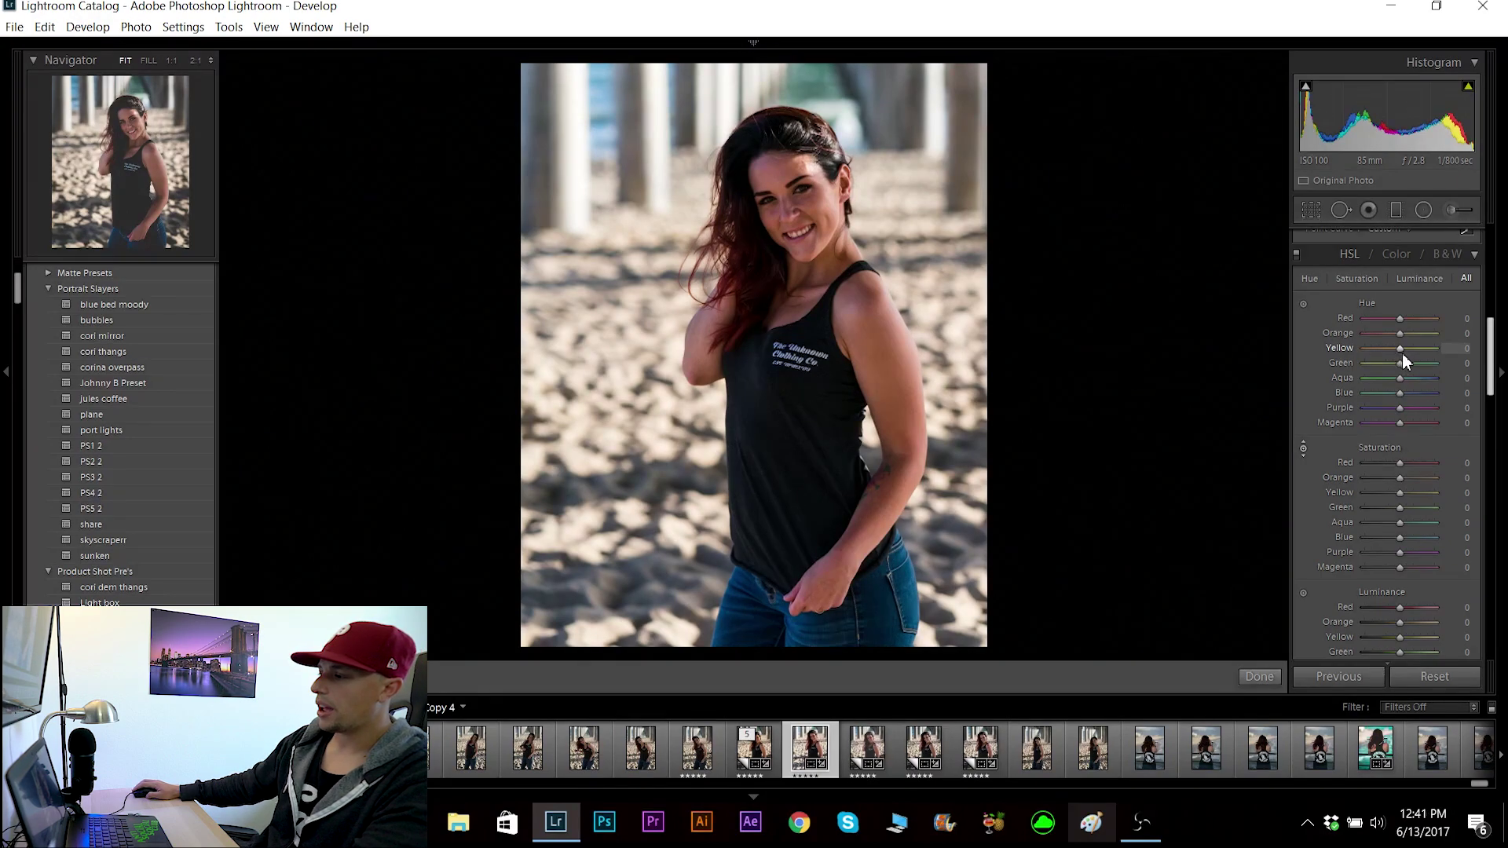
left_click_drag(1399, 478, 1390, 486)
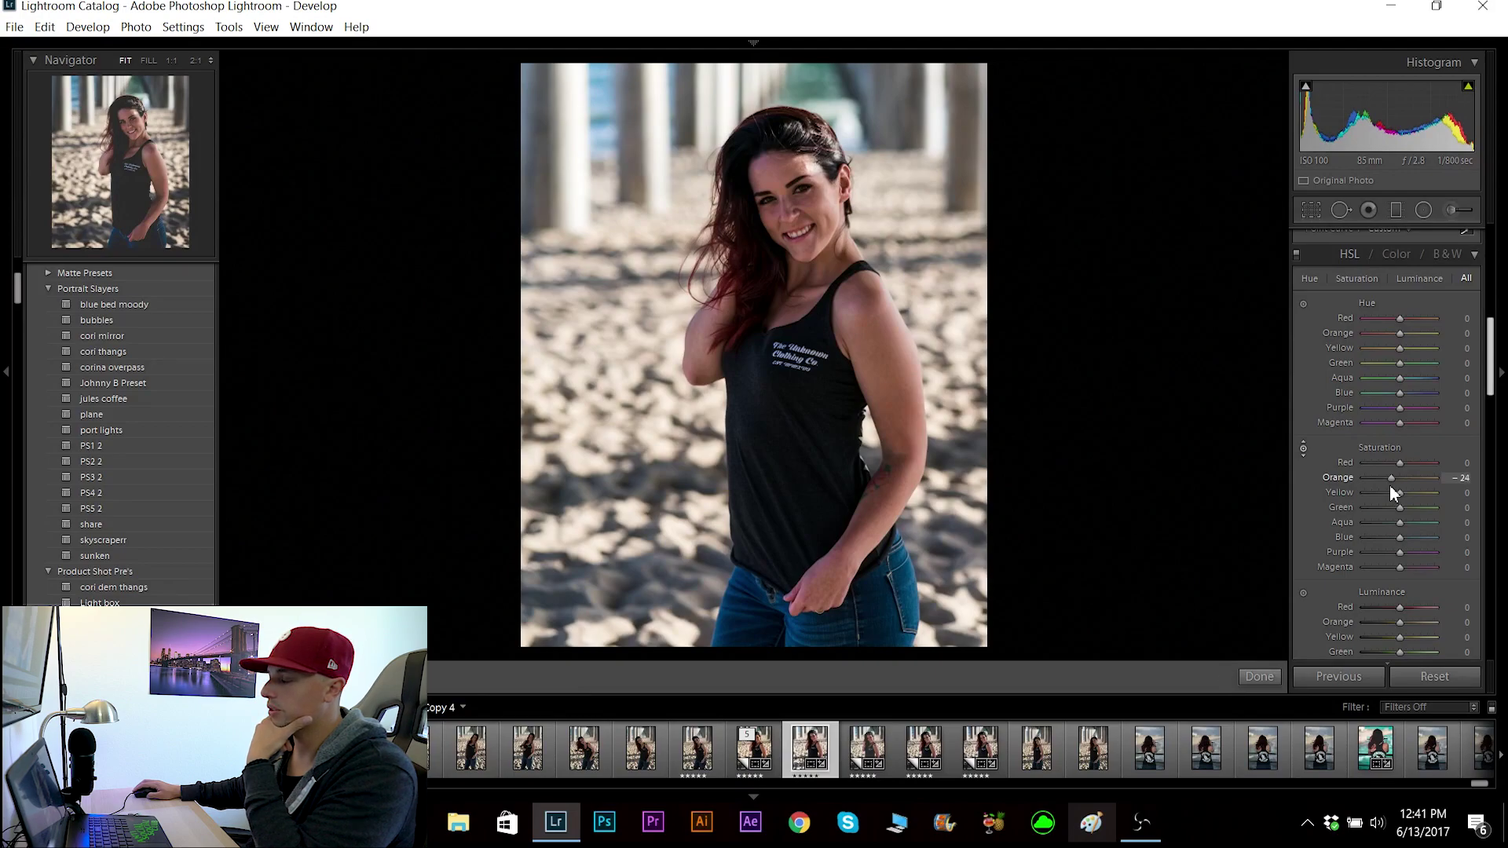
left_click_drag(1493, 337, 1492, 363)
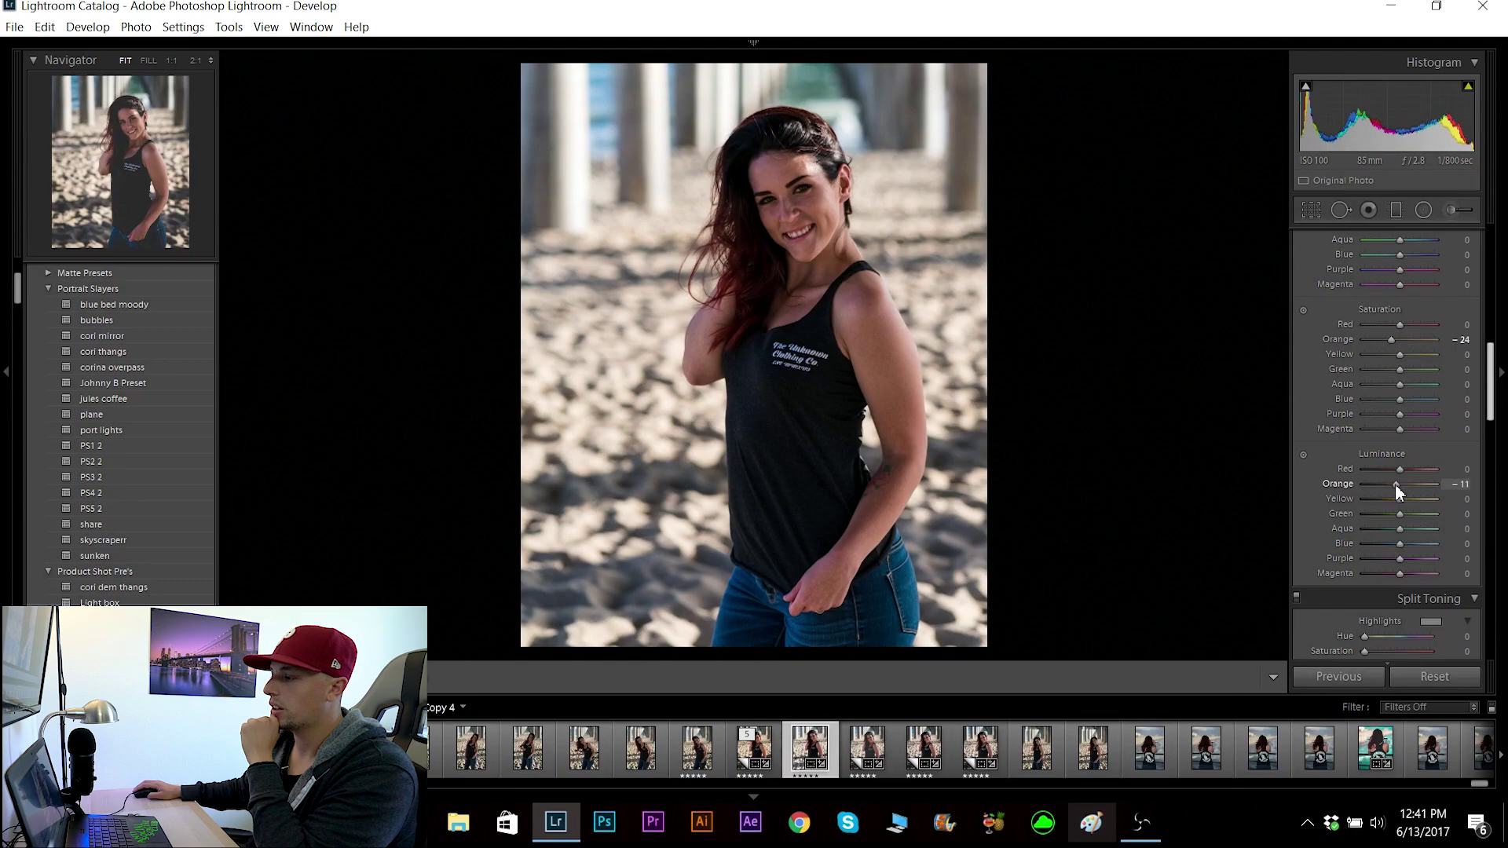
left_click(1459, 484)
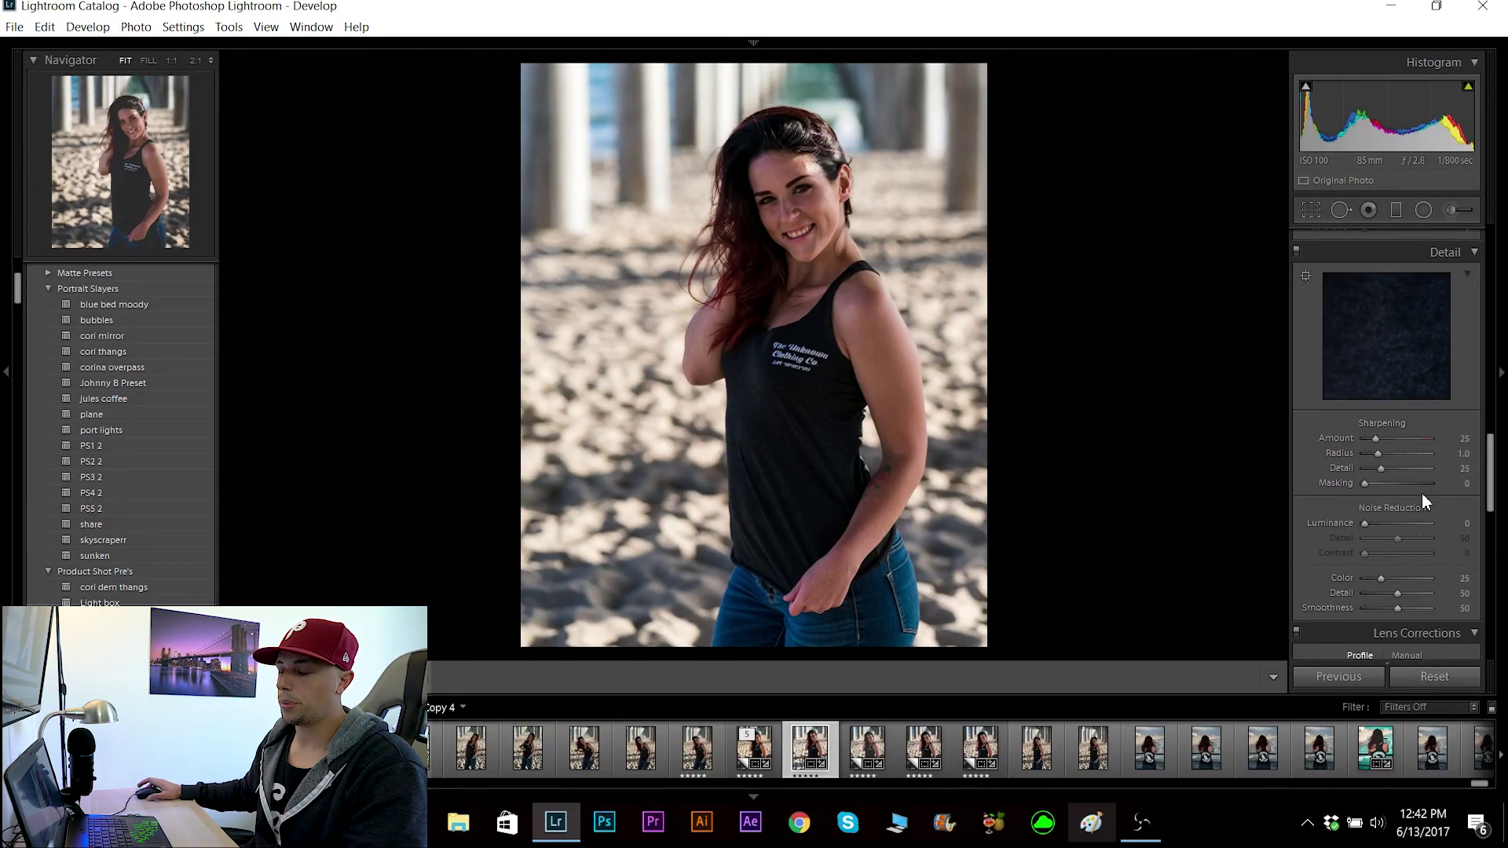
Step: Preview sharpening Amount and Detail in grayscale, leaving Amount at 25 and Detail unchanged
key("alt")
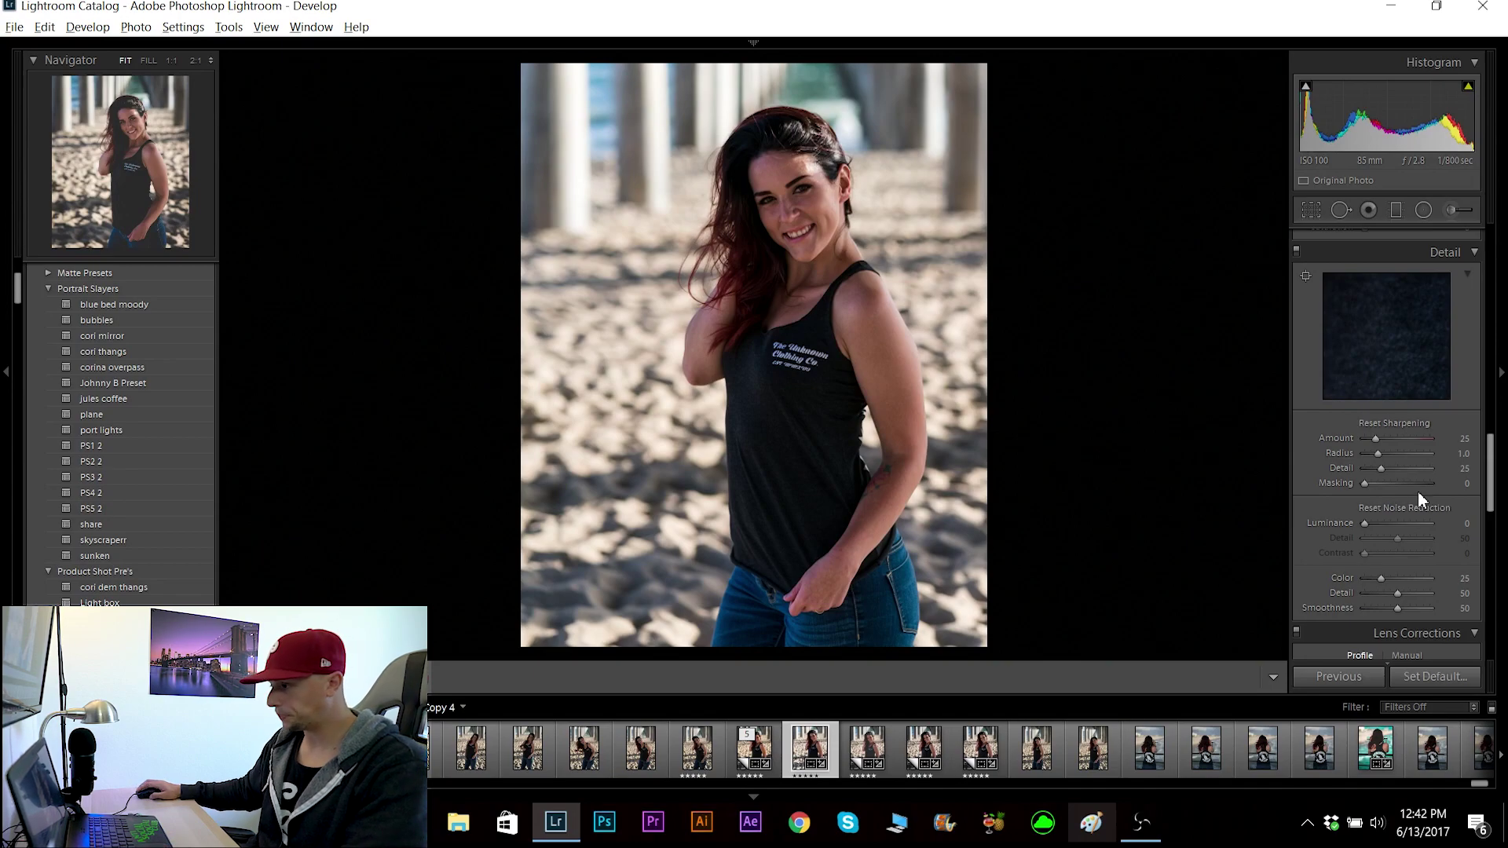
left_click(1375, 439, "alt")
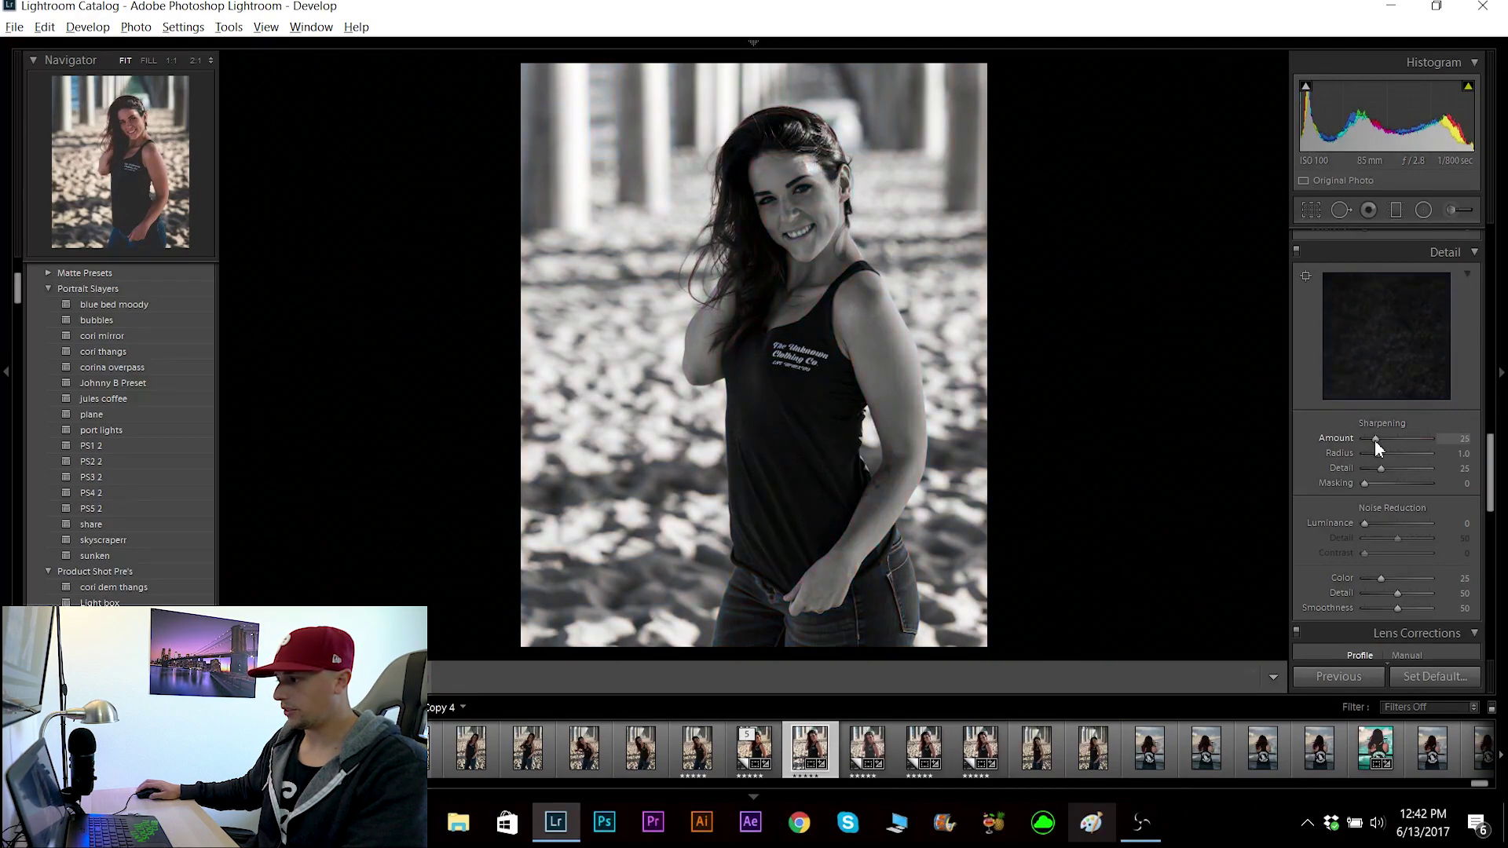
left_click_drag(1375, 440, 1375, 442)
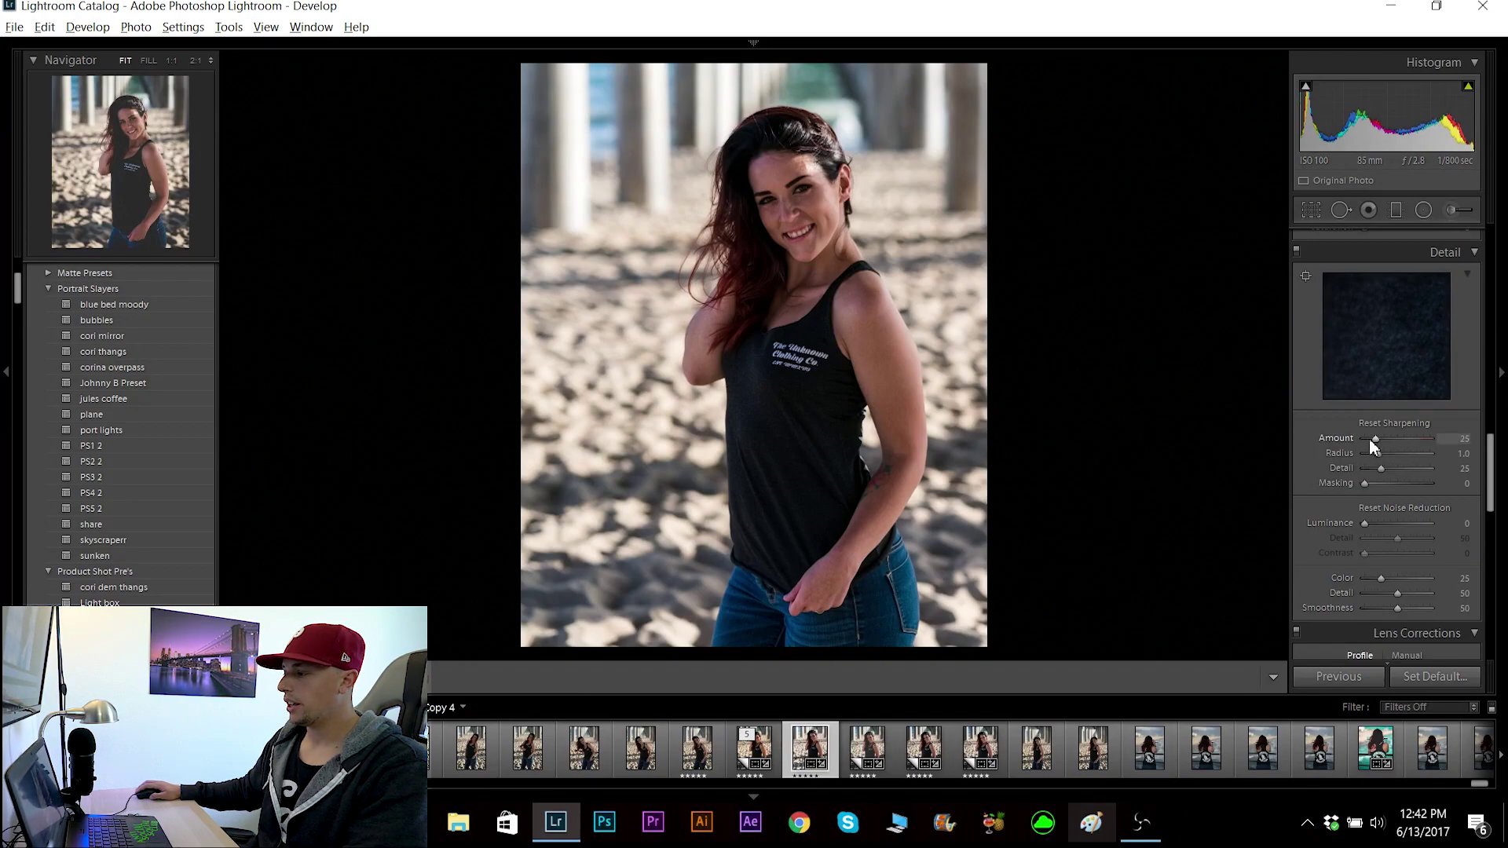
left_click(1375, 440, "alt")
left_click(1381, 469, "alt")
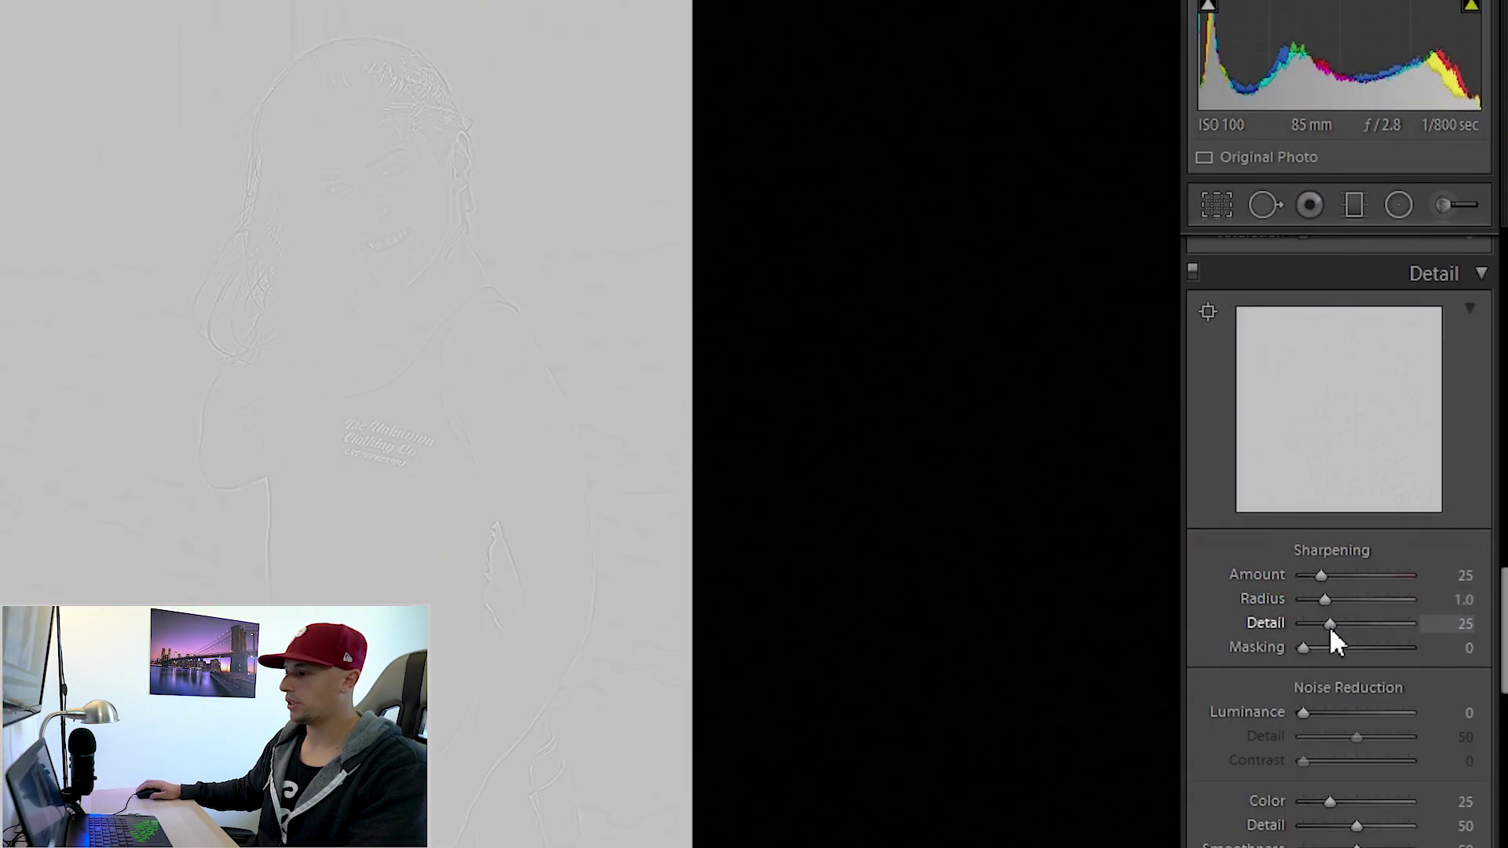
left_click_drag(1329, 625, 1330, 625)
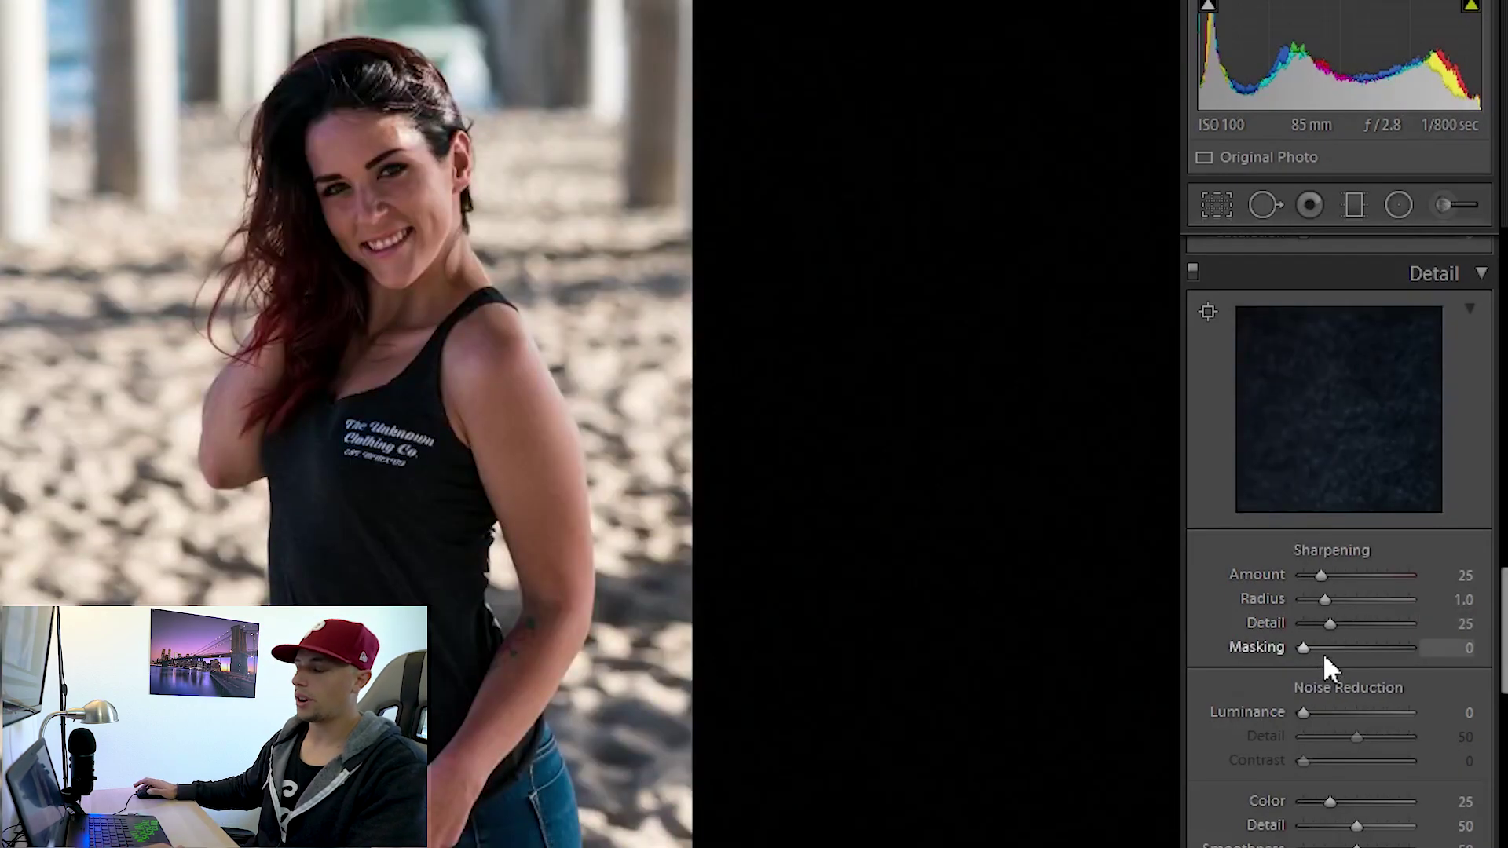
Step: Set sharpening Masking to 79 while previewing the edge mask, sharpening mainly the woman's edges
key("alt")
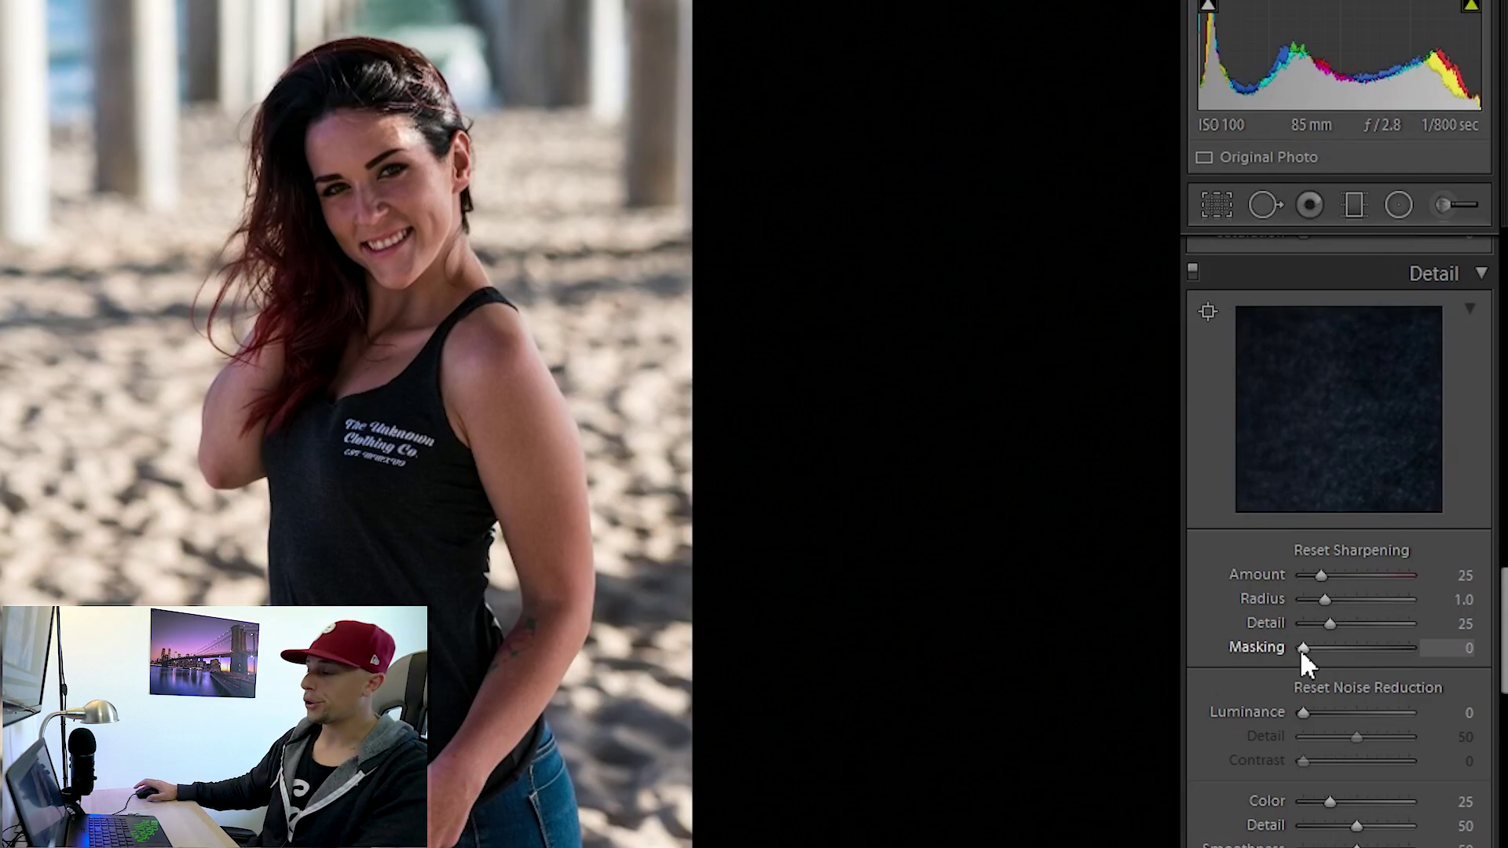
left_click_drag(1301, 648, 1385, 664)
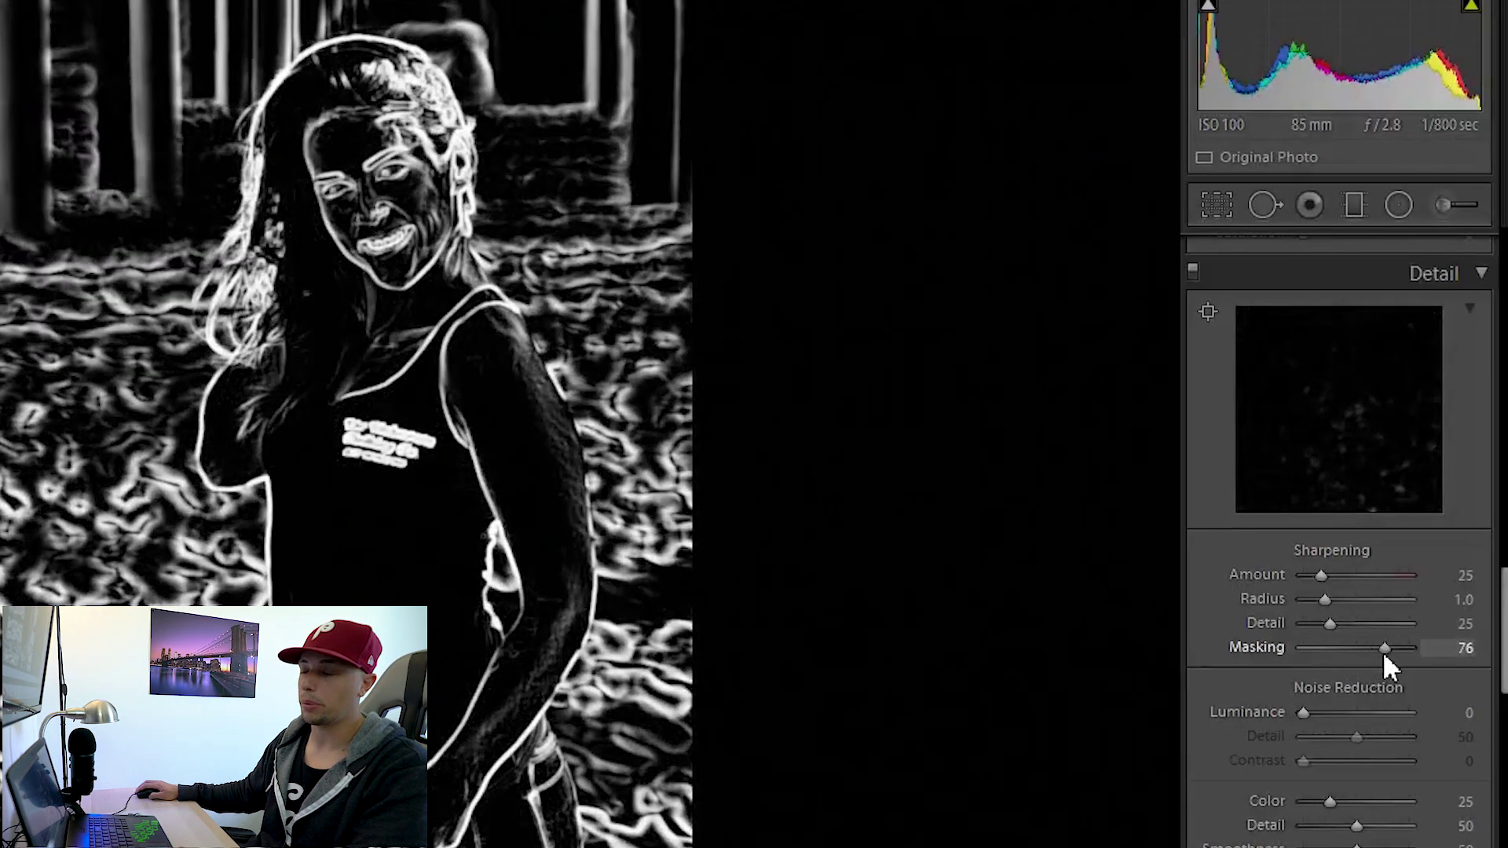
left_click_drag(1384, 654, 1358, 656)
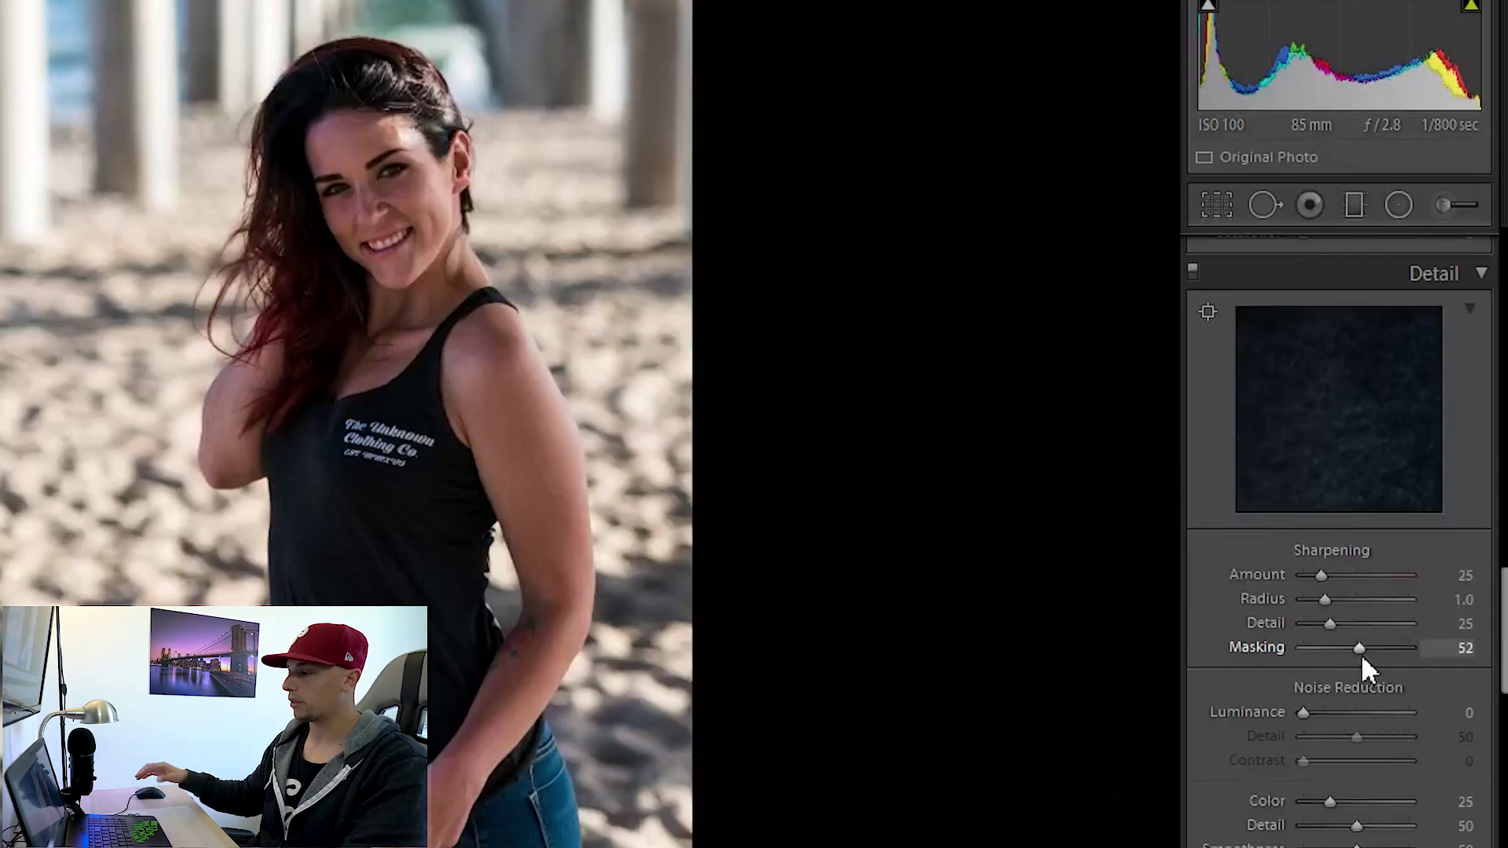
key("alt")
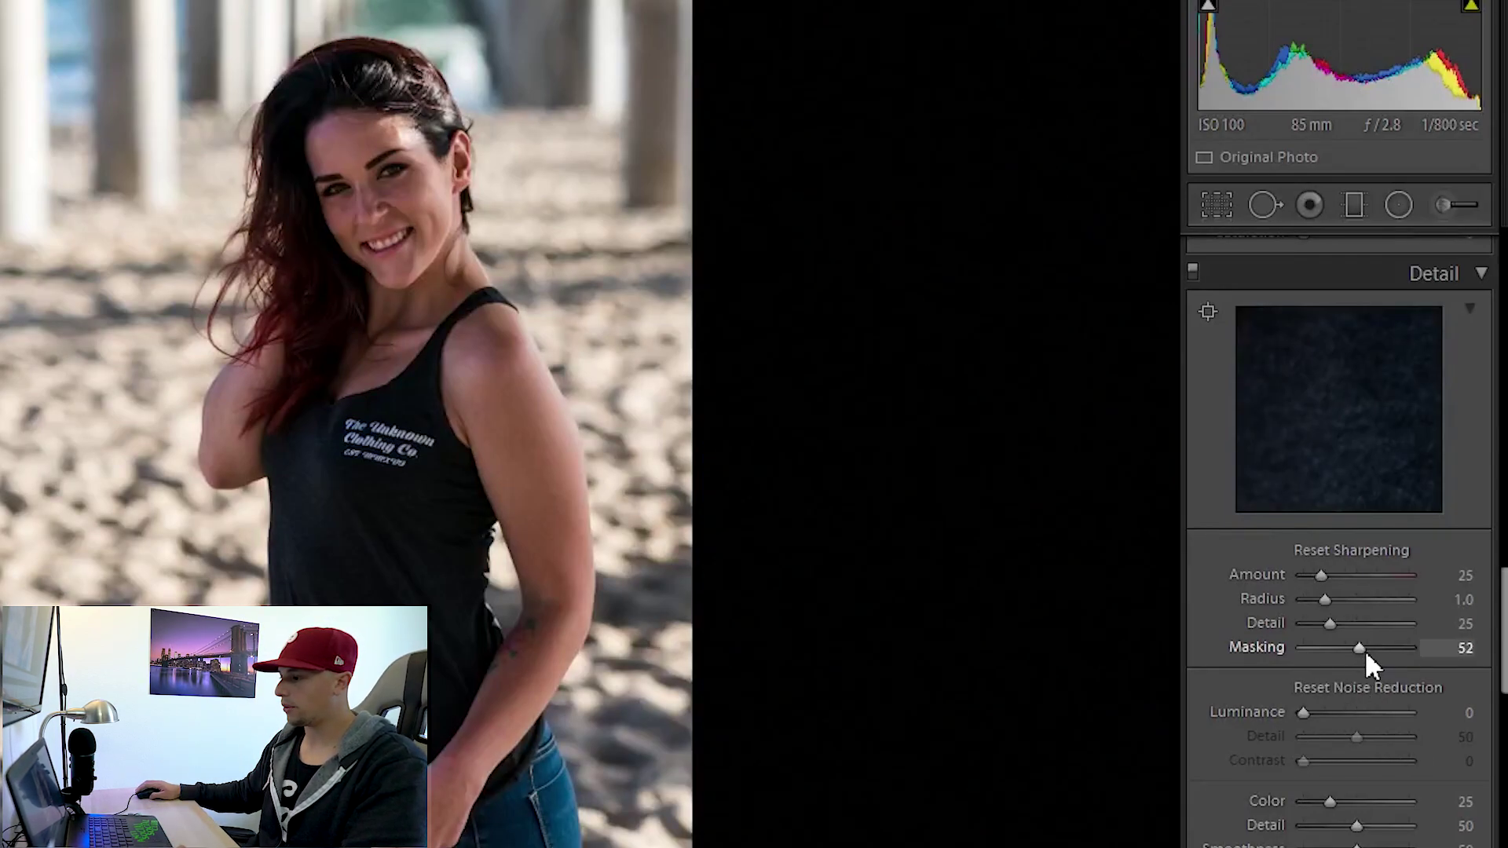
mouse_move(1364, 649)
left_mouse_down()
mouse_move(1425, 648)
mouse_move(1392, 649)
left_mouse_up()
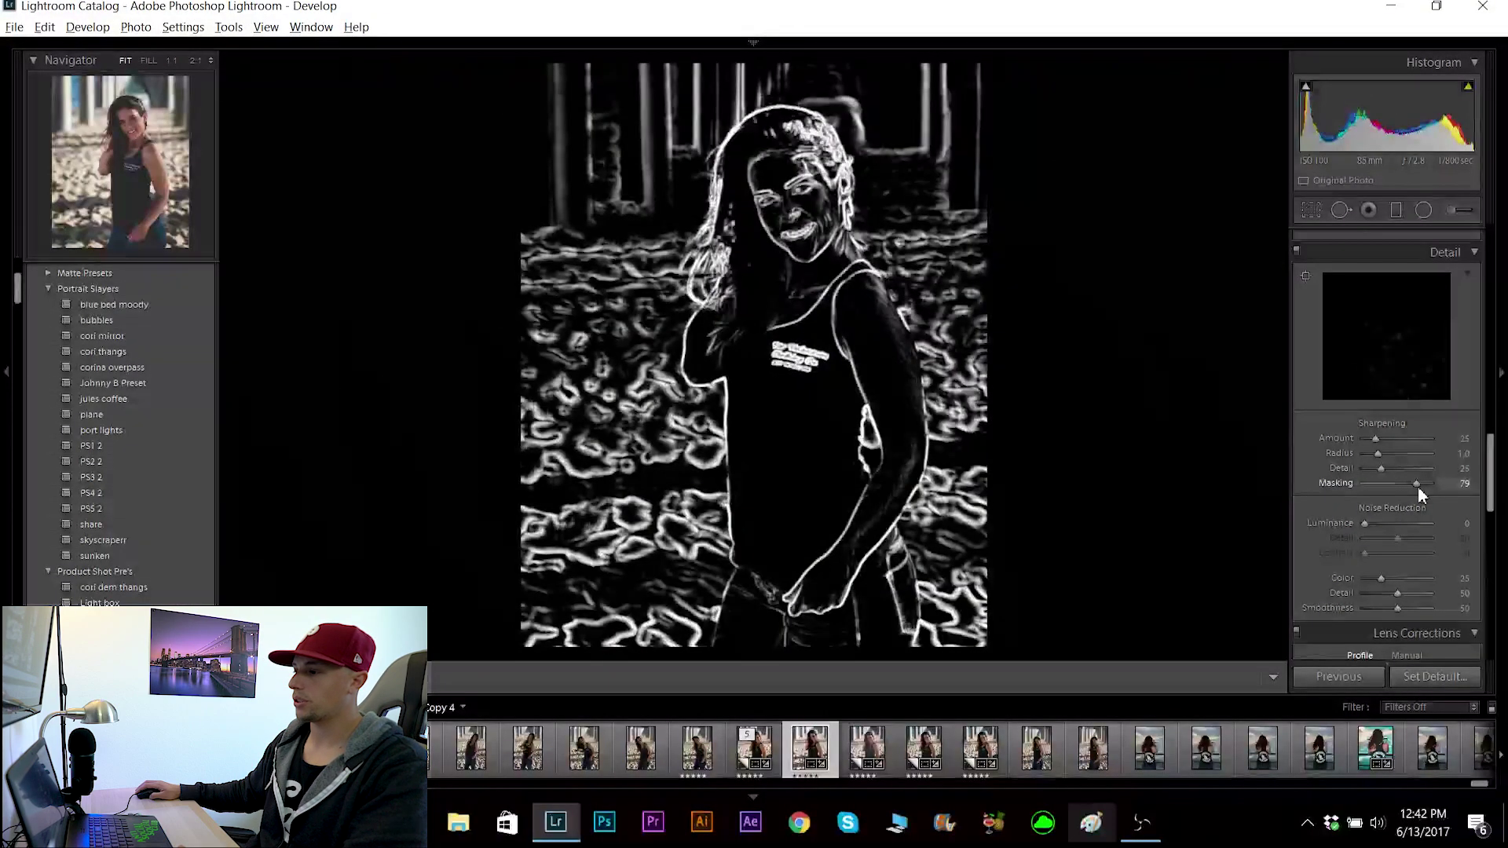
left_click_drag(1417, 486, 1420, 482)
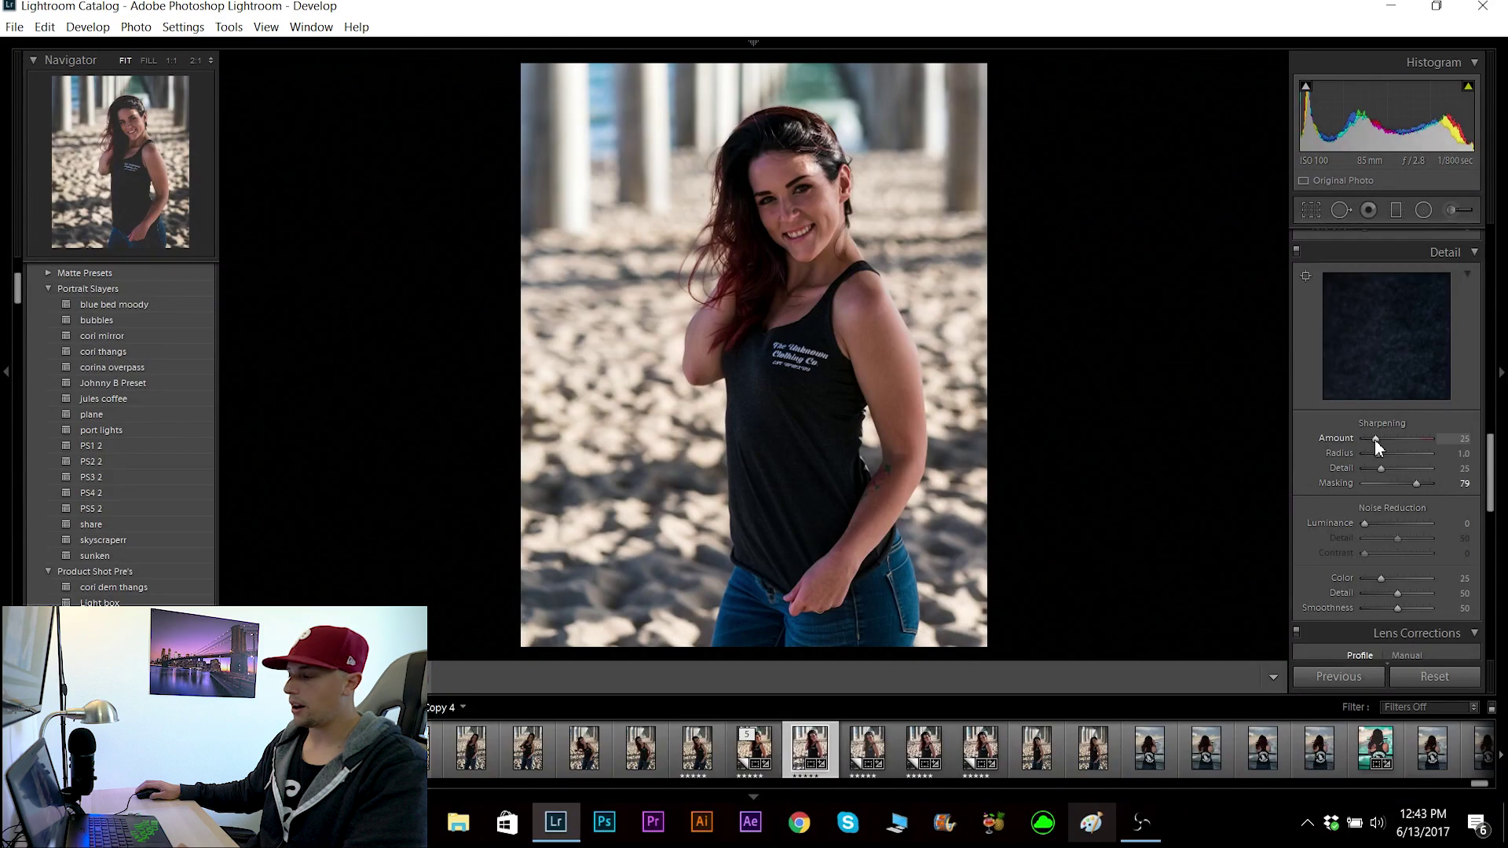
Step: Set sharpening Amount to 60 and Luminance noise reduction to 18, then switch to the Radial Filter
left_click_drag(1375, 442, 1395, 441)
left_click_drag(1364, 327, 1422, 310)
left_click_drag(1384, 364, 1427, 408)
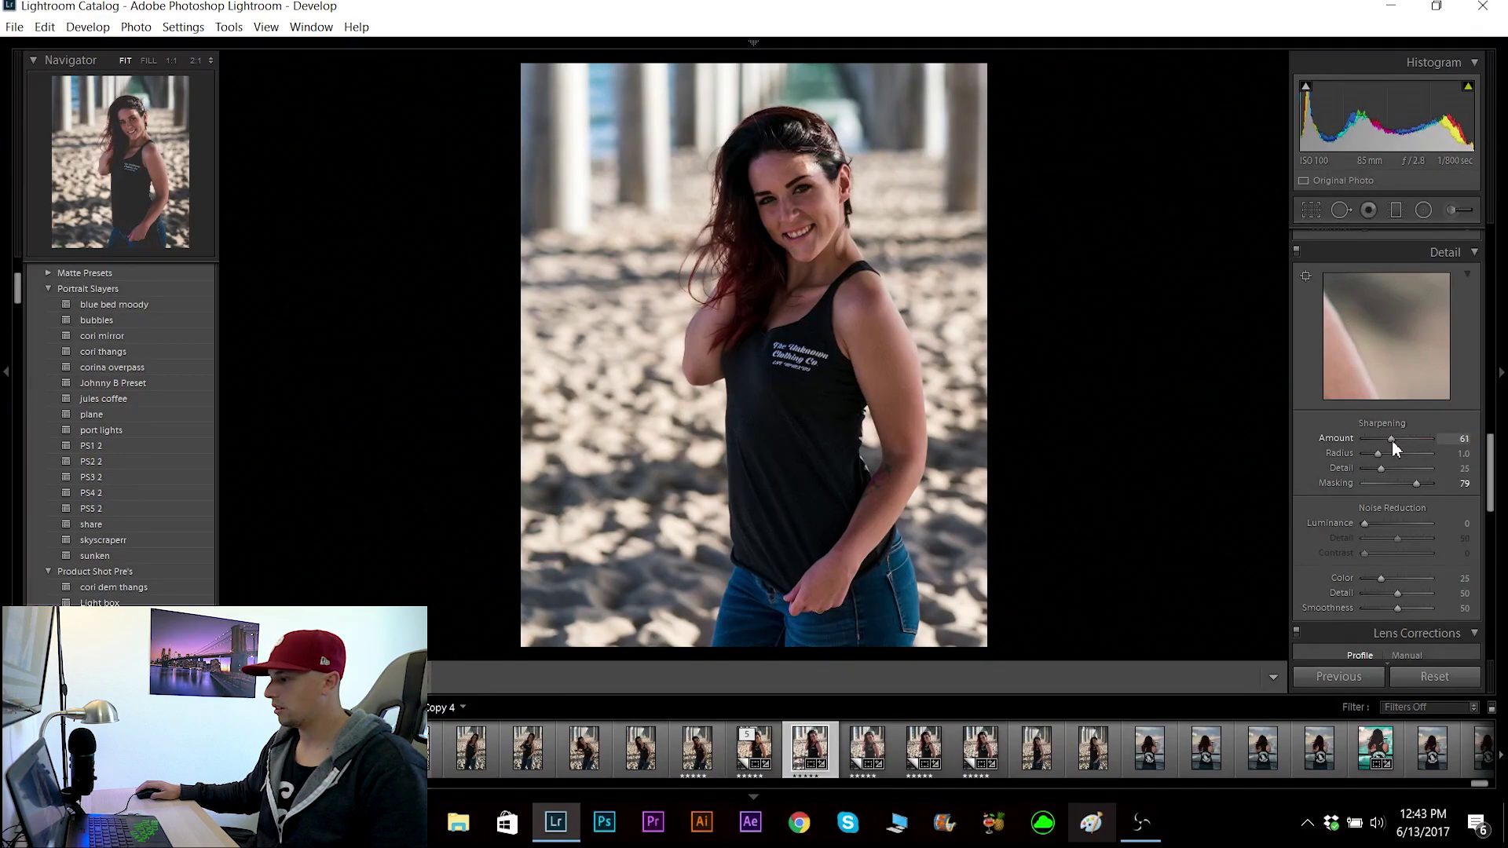
left_click(1460, 438)
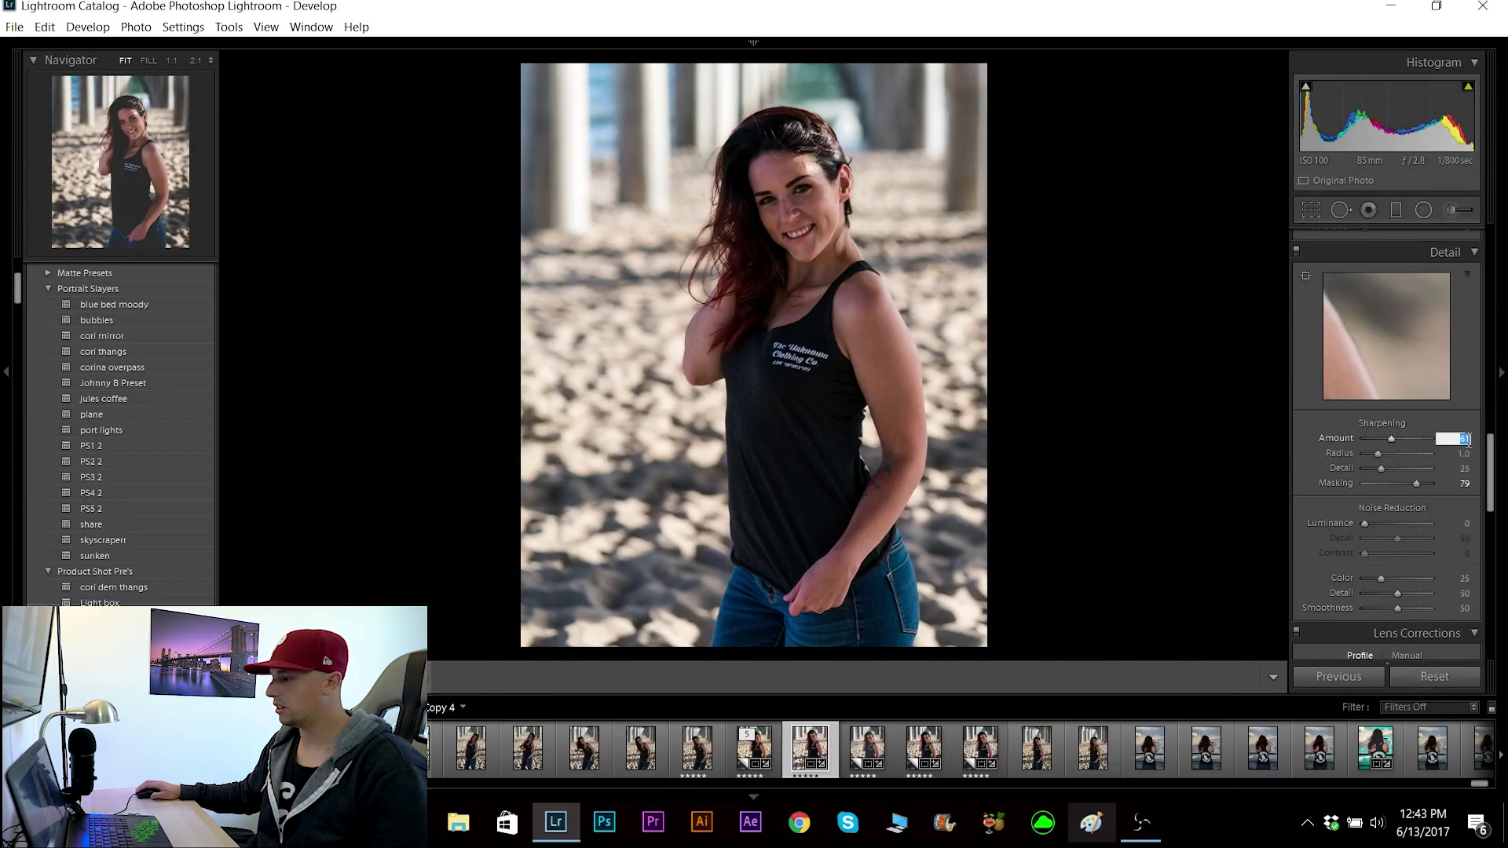
type("60")
key("Return")
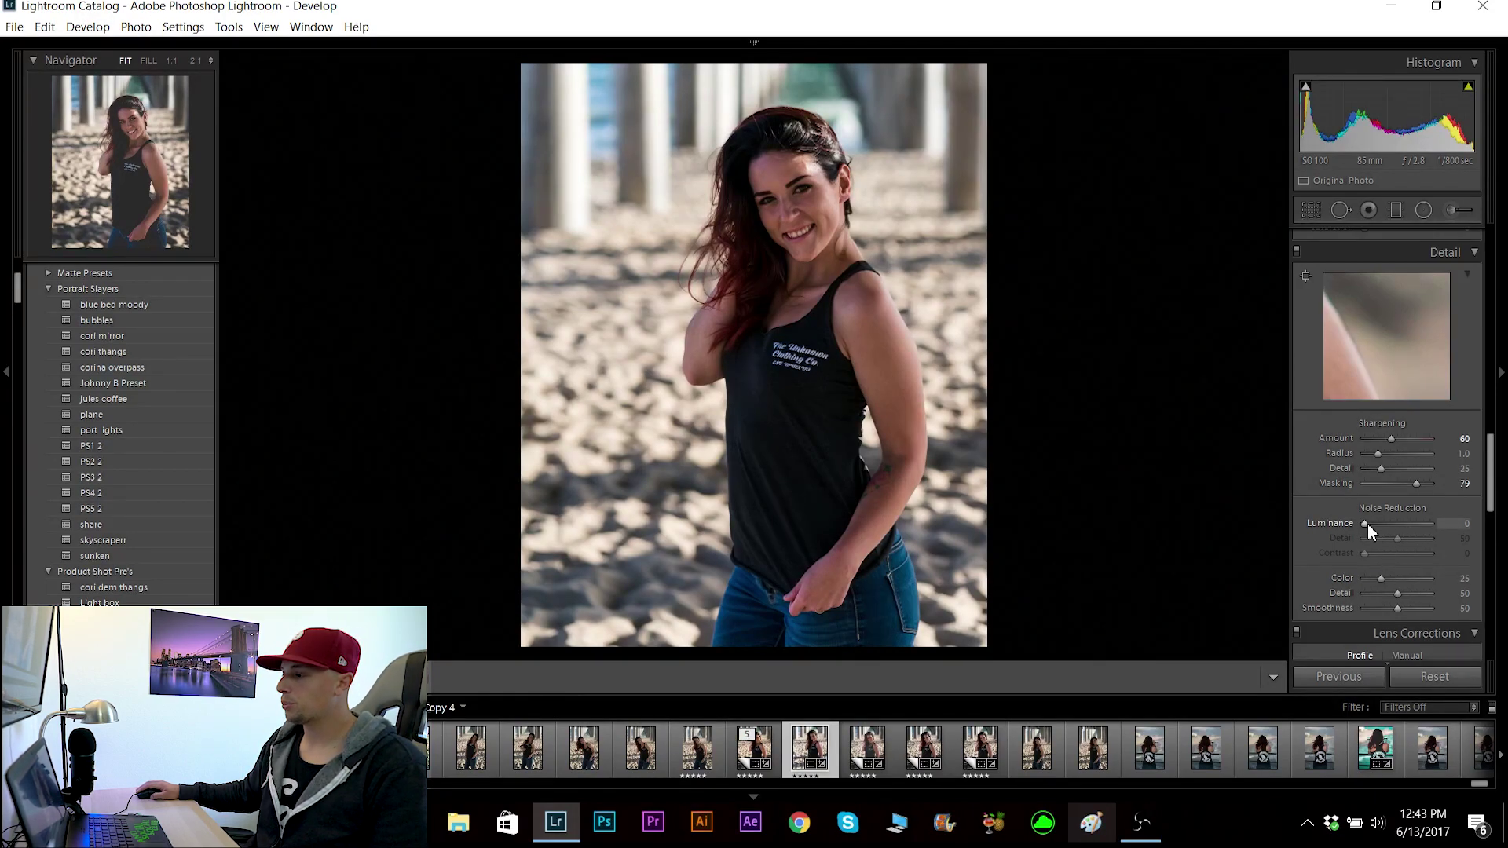
left_click_drag(1367, 523, 1374, 525)
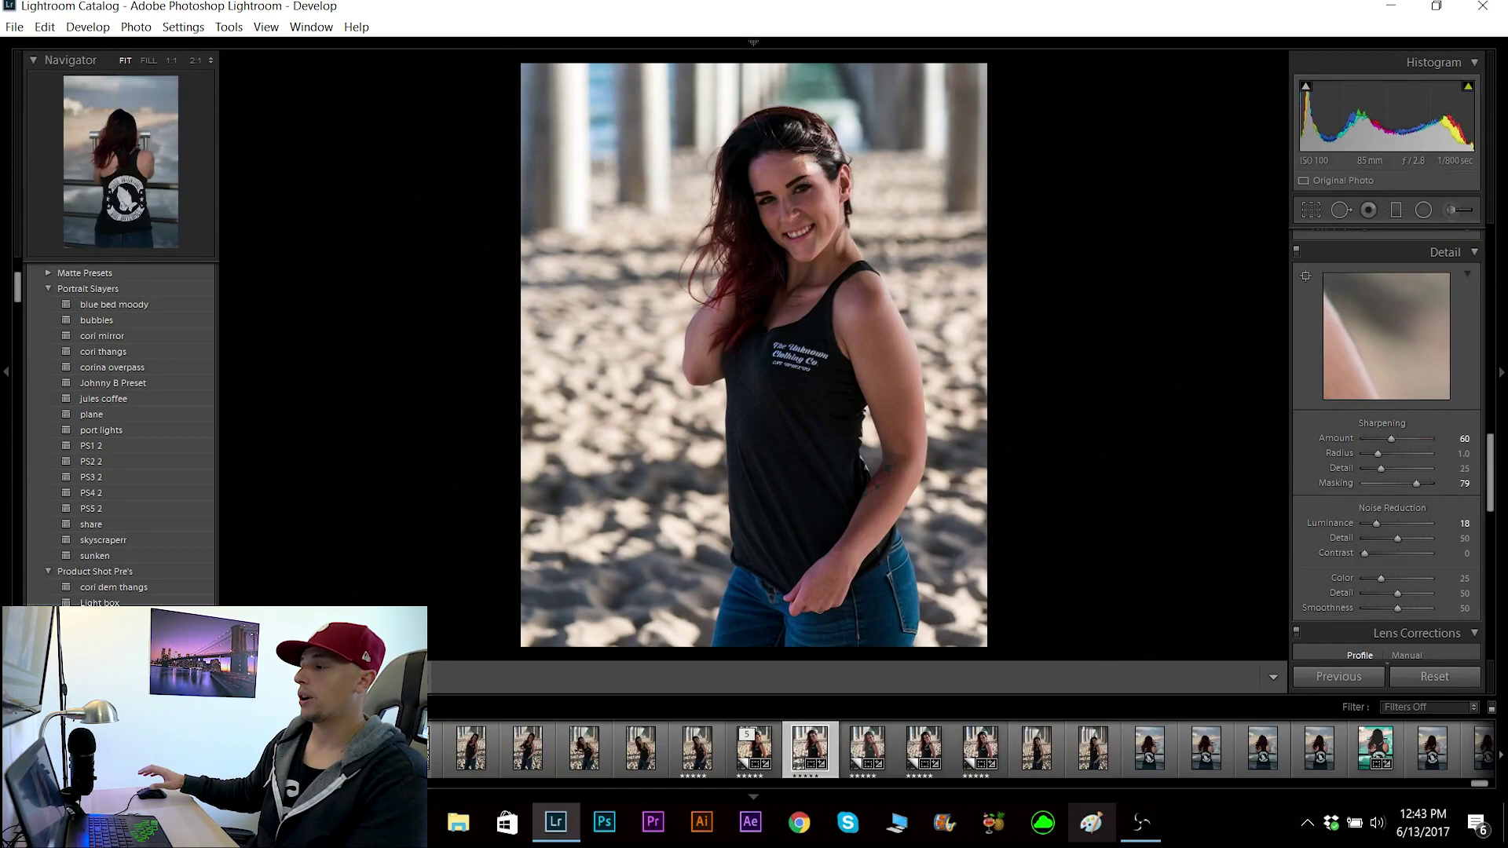
left_click(1423, 210)
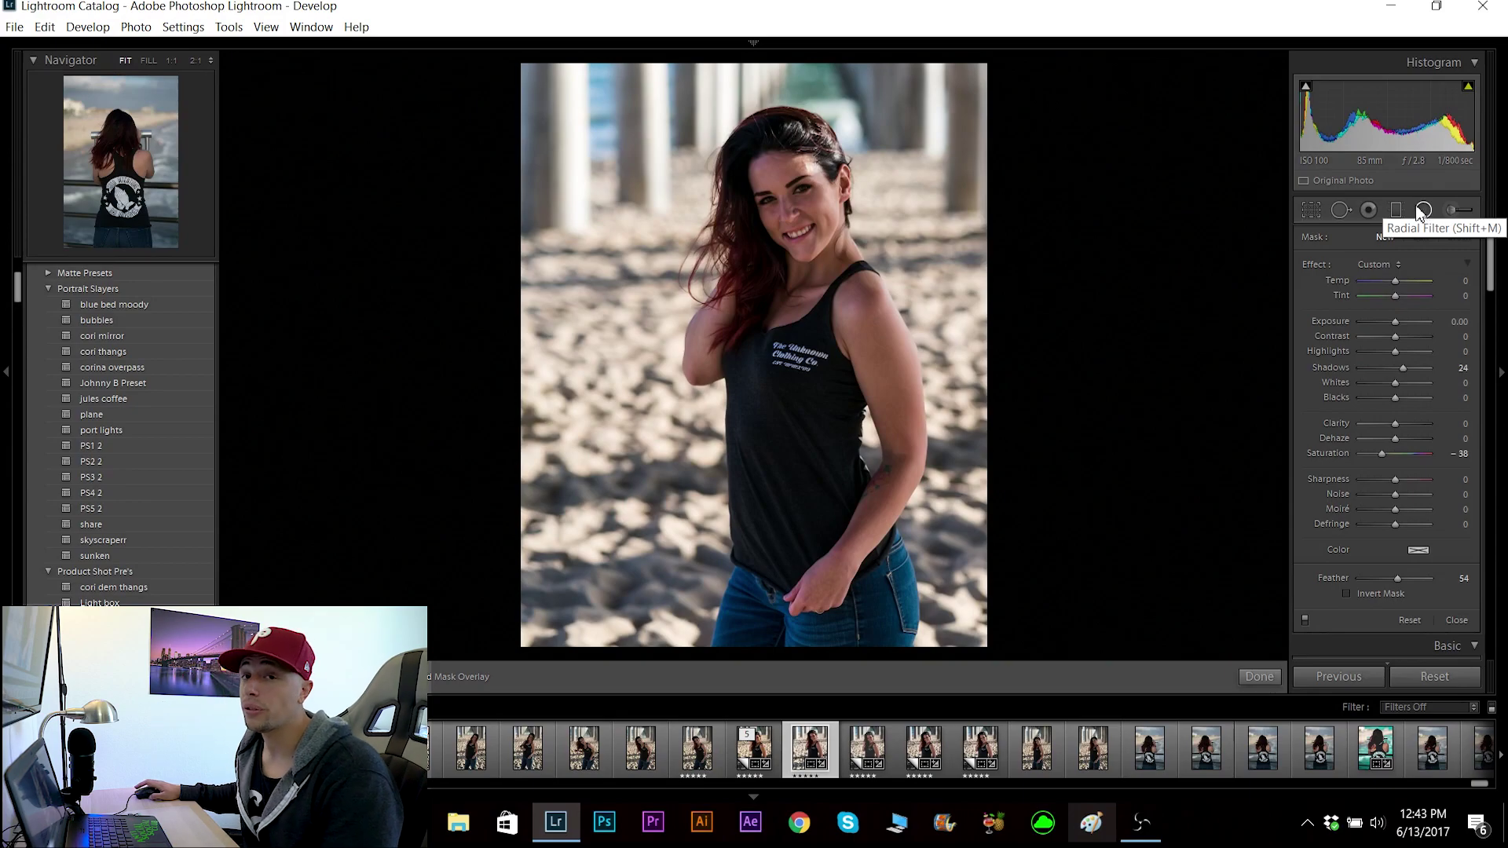
Step: Draw an upright oval radial filter around the woman, check its mask and set Feather to 16
left_click_drag(672, 122, 845, 469)
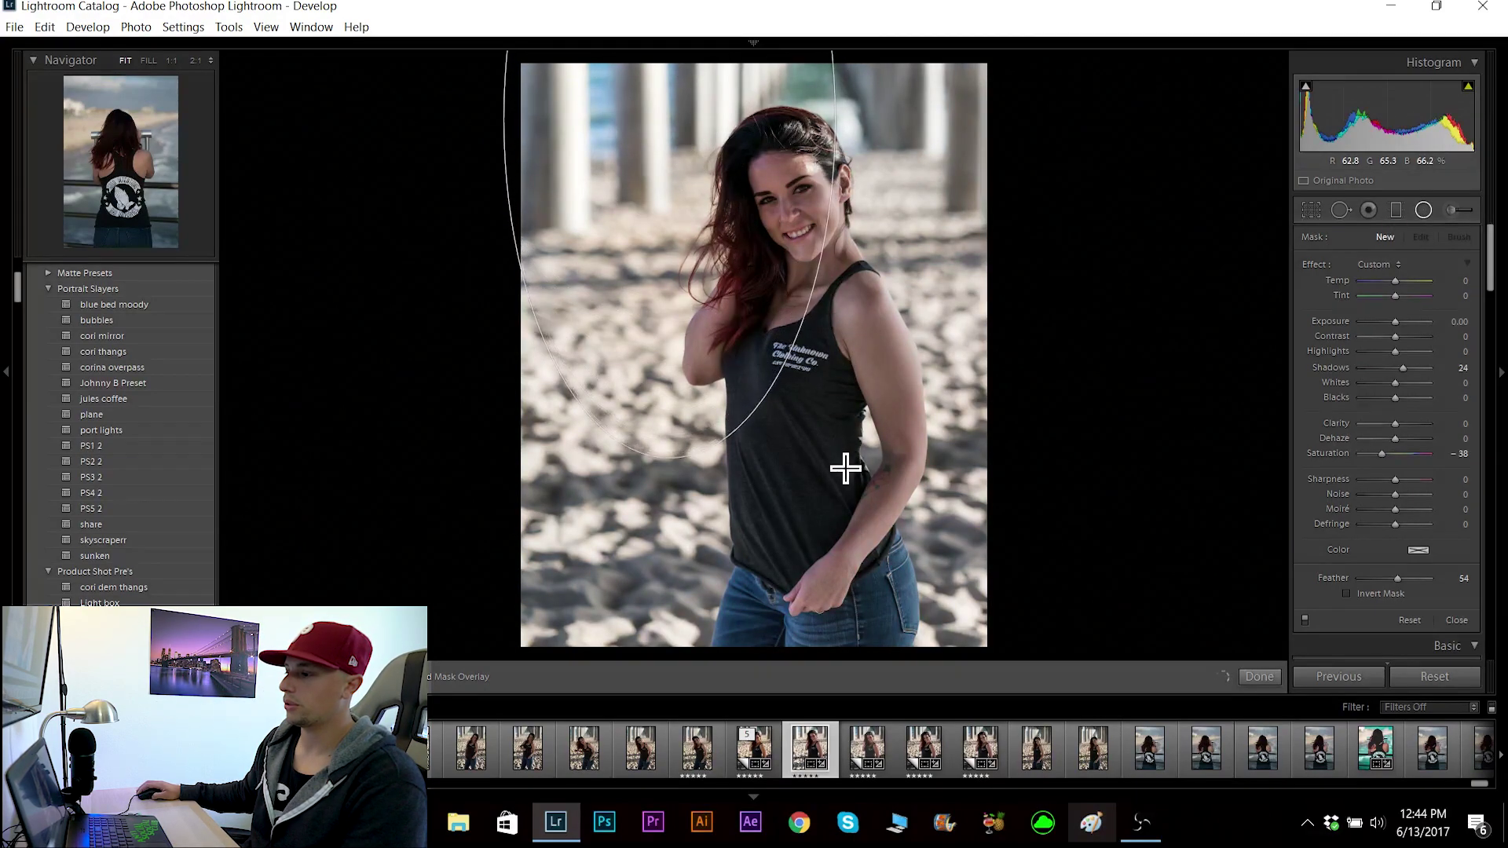
left_click_drag(688, 231, 798, 424)
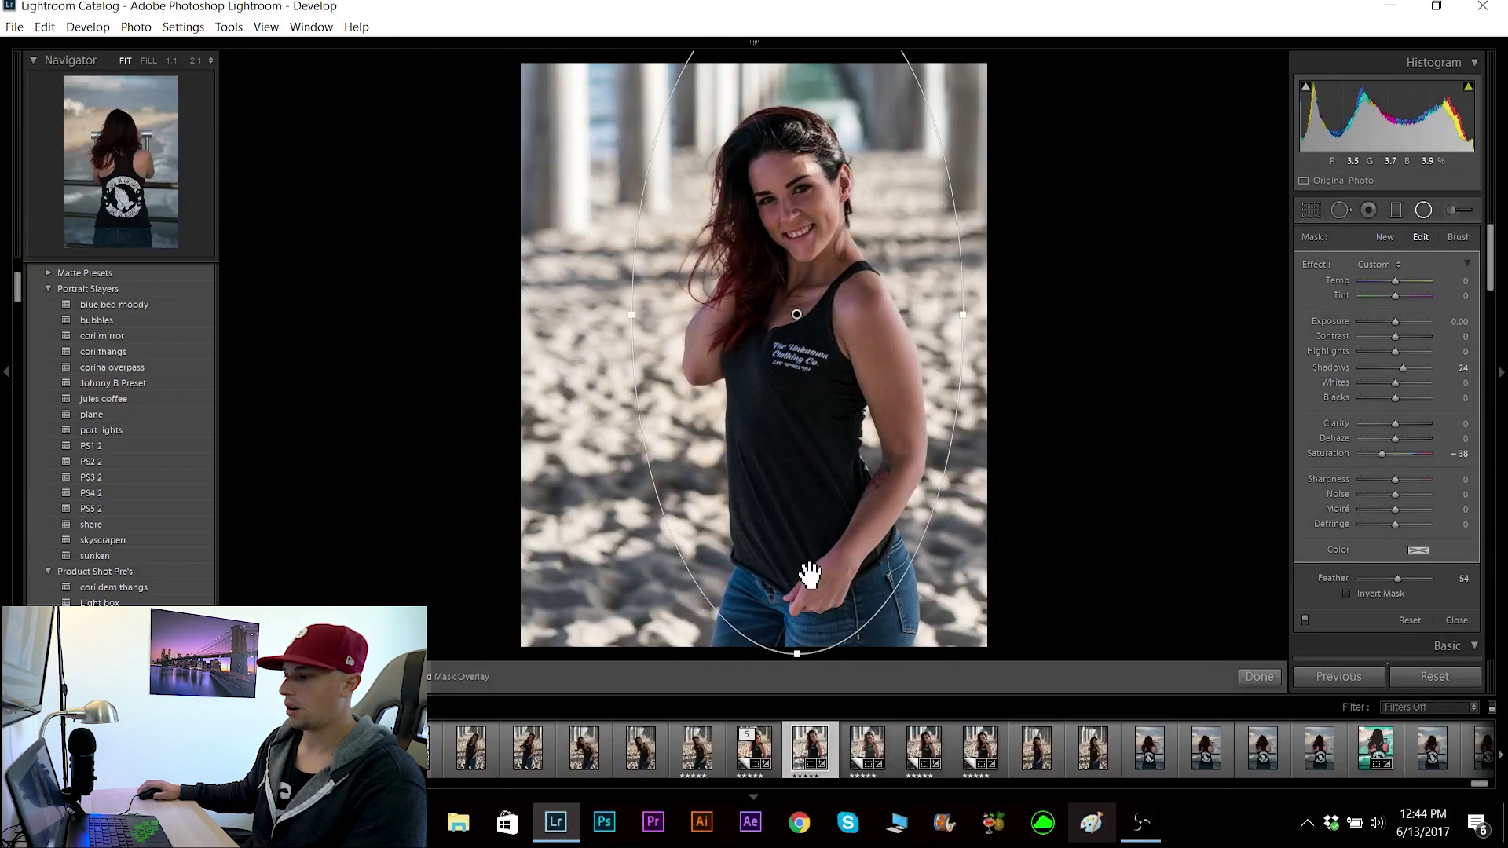
left_click_drag(798, 654, 807, 617)
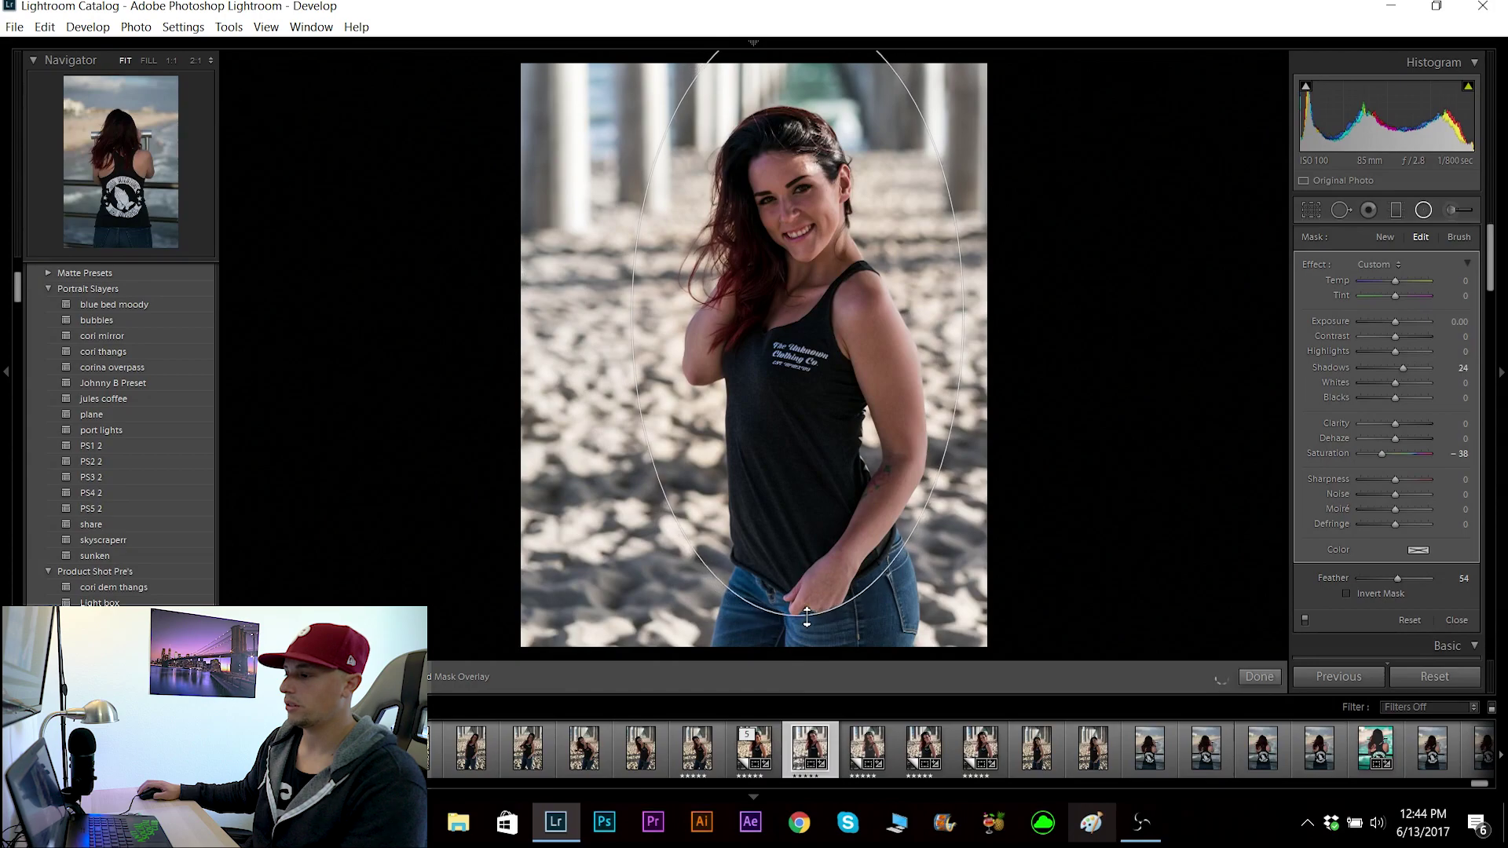
left_click_drag(811, 410, 816, 469)
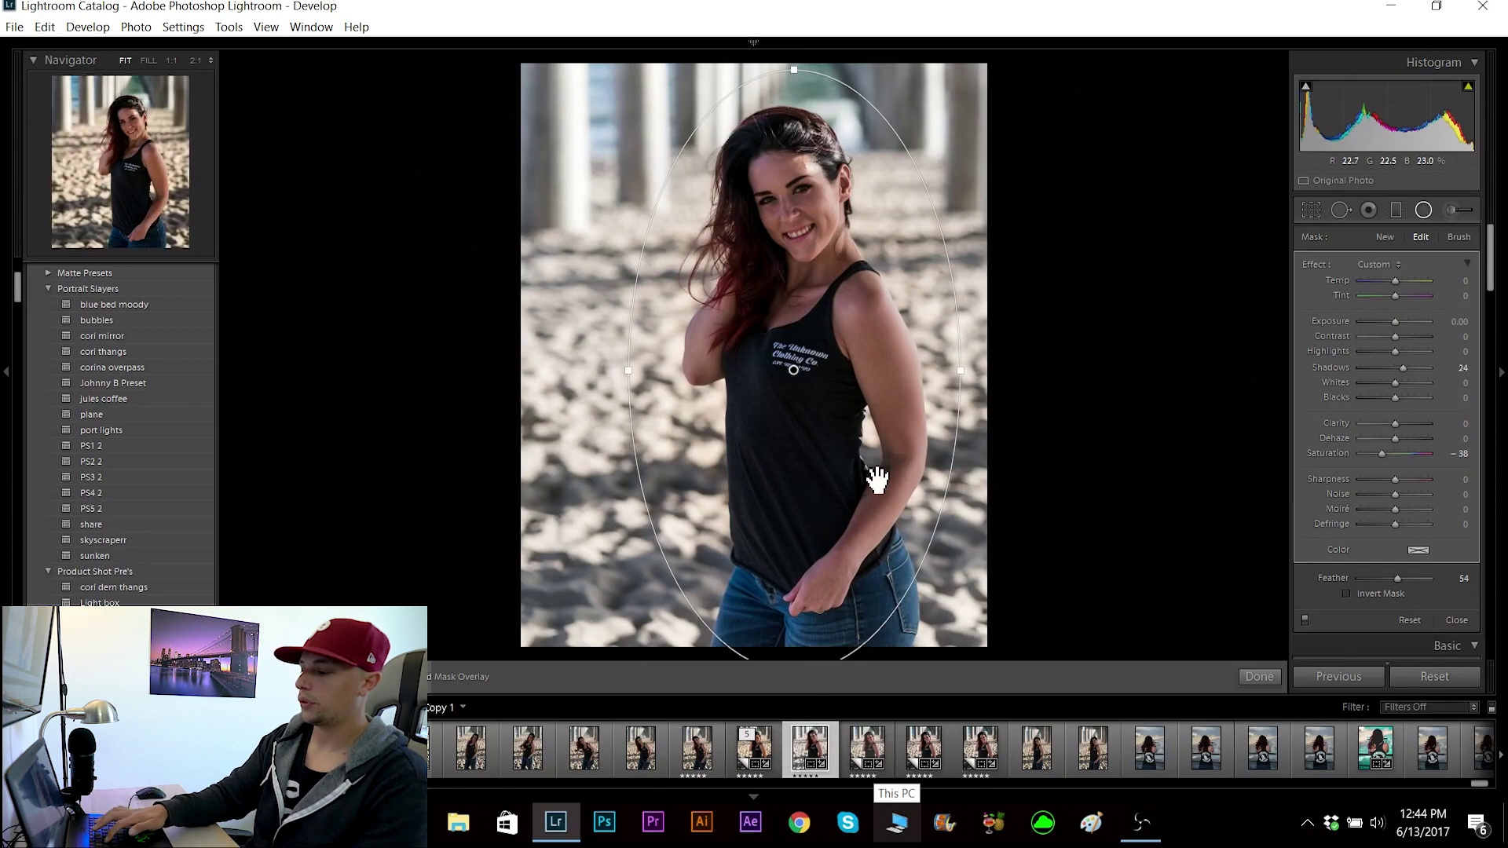
key("o")
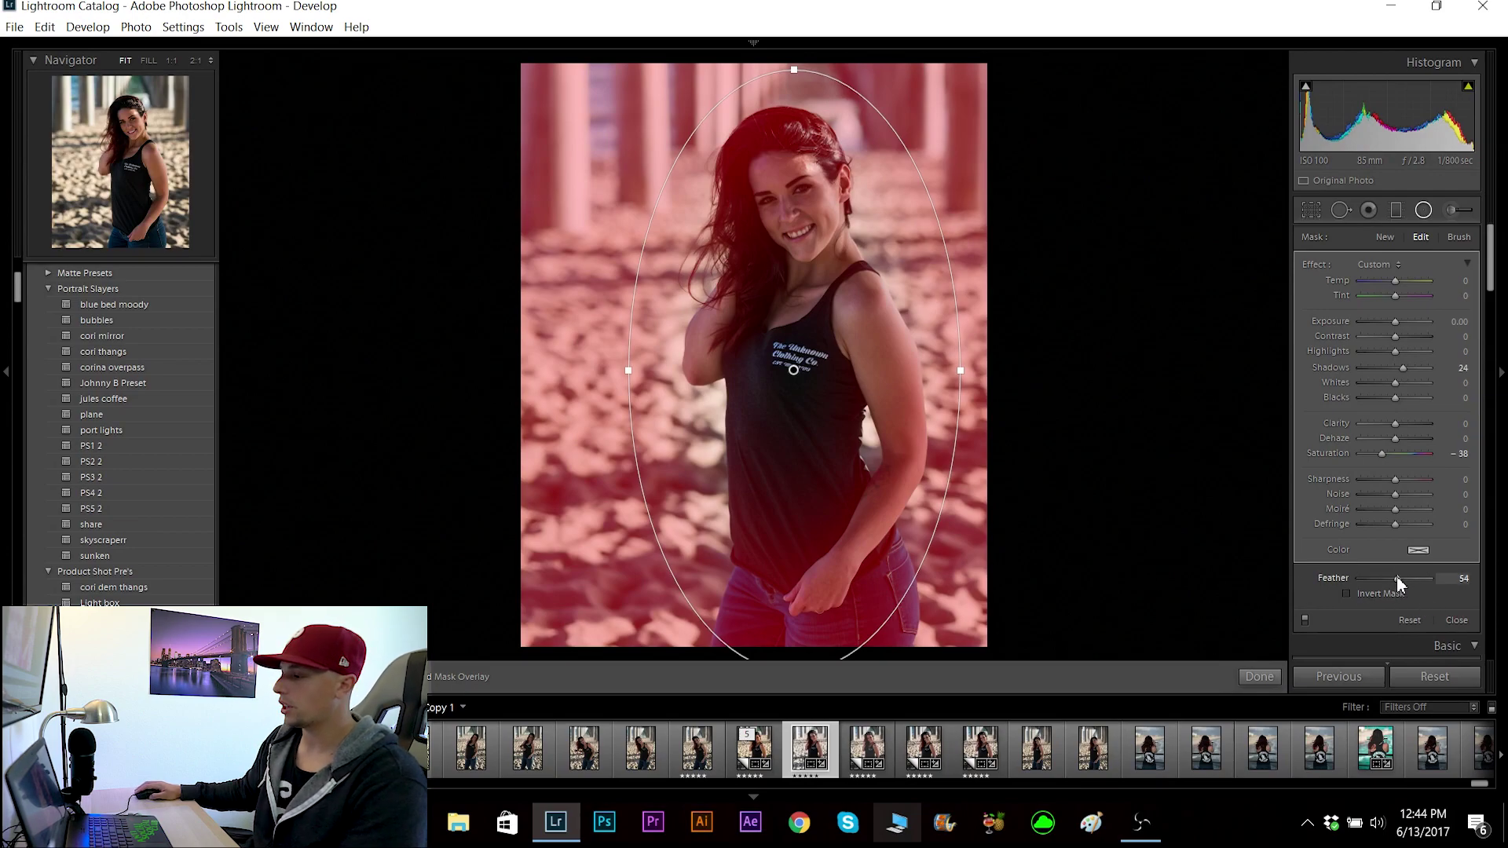
left_click_drag(1393, 578, 1371, 579)
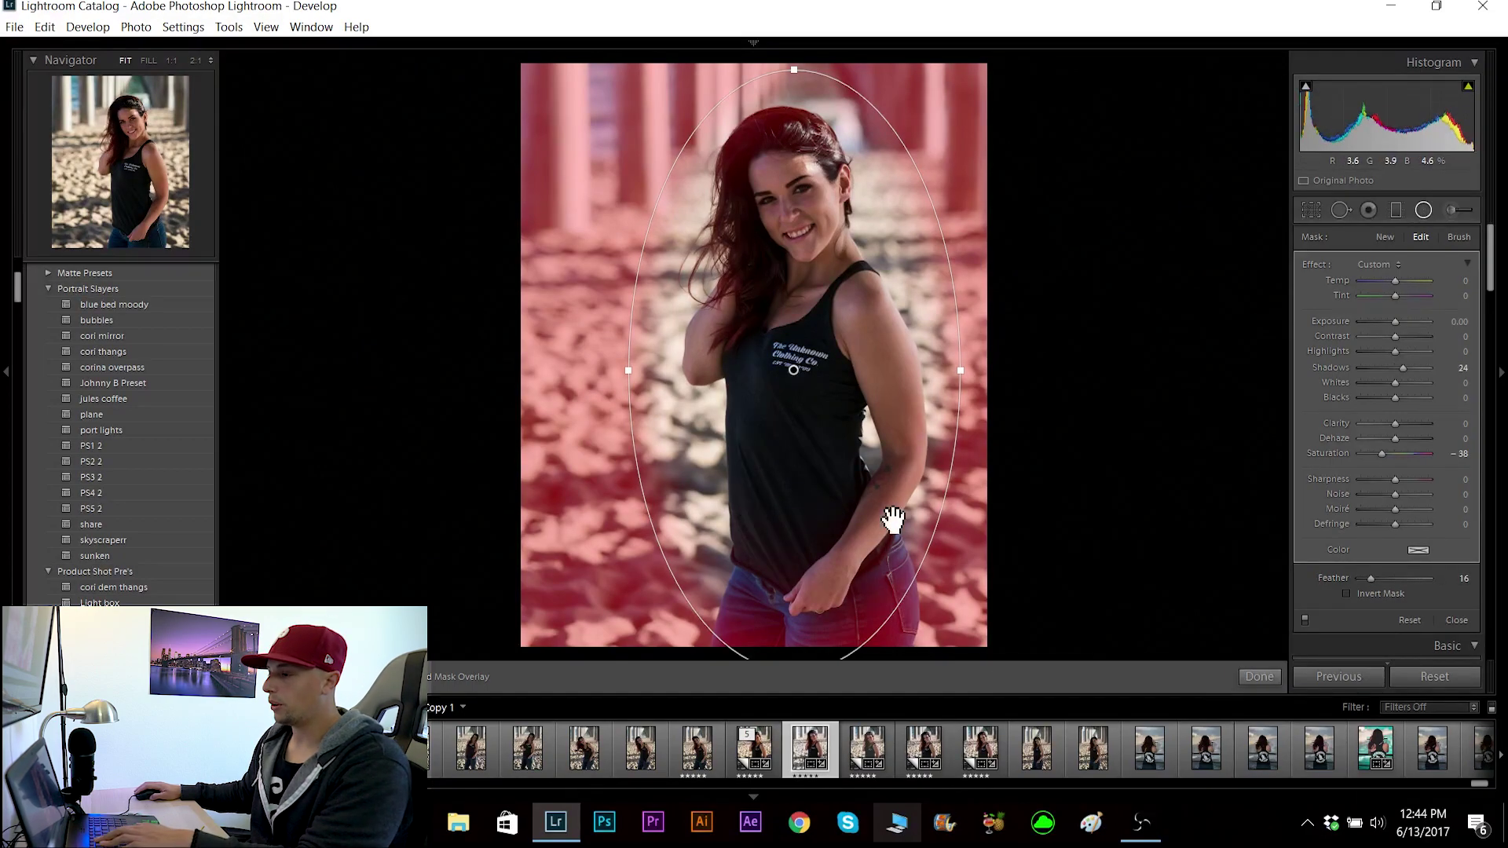
Step: Reset the filter's Shadows and Saturation to 0 and darken the background with Exposure -1.15
key("o")
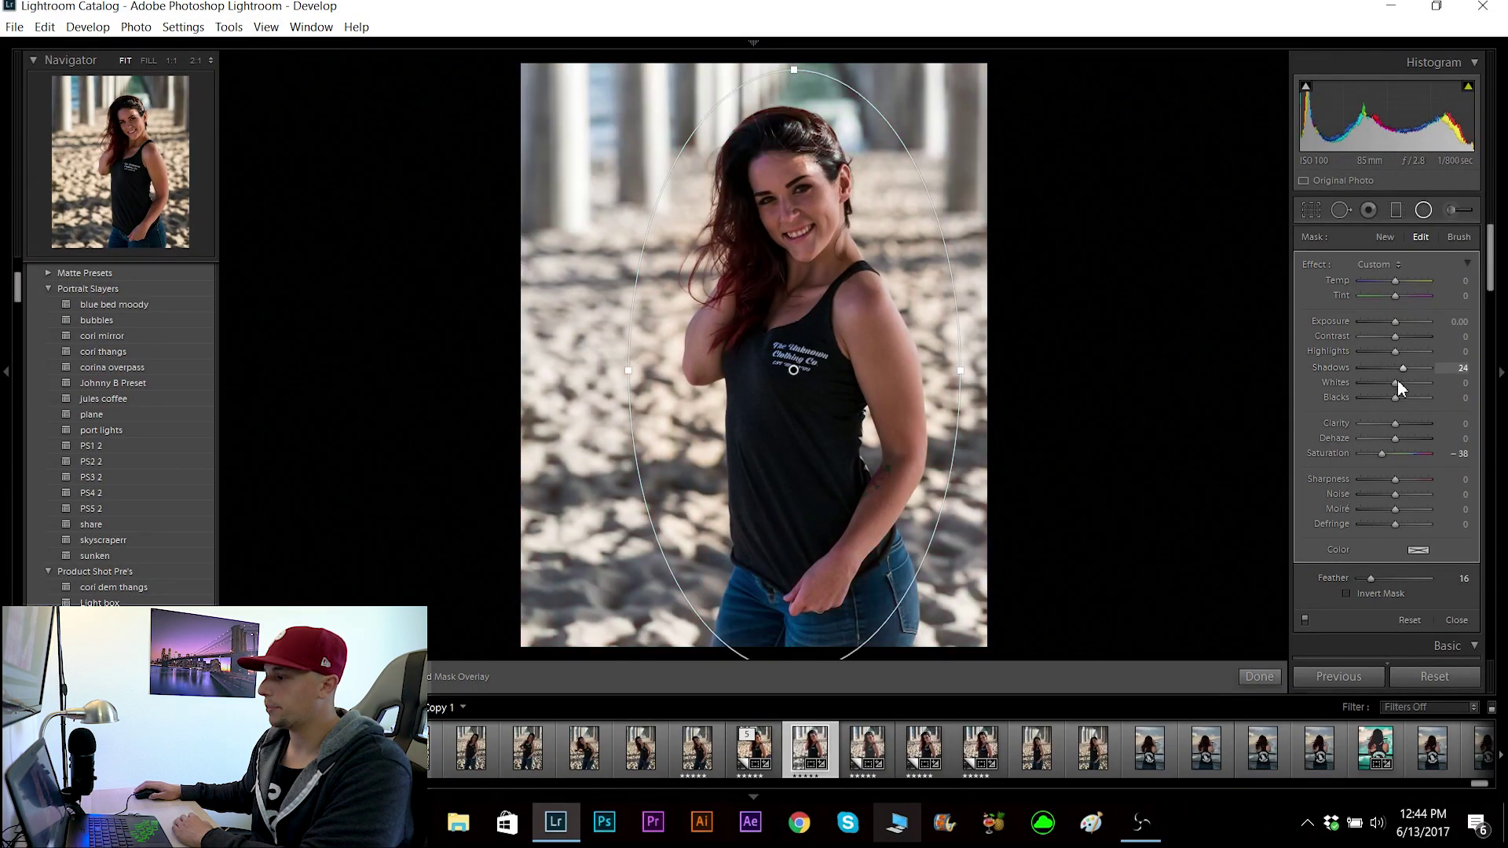
double_click(1403, 367)
double_click(1382, 454)
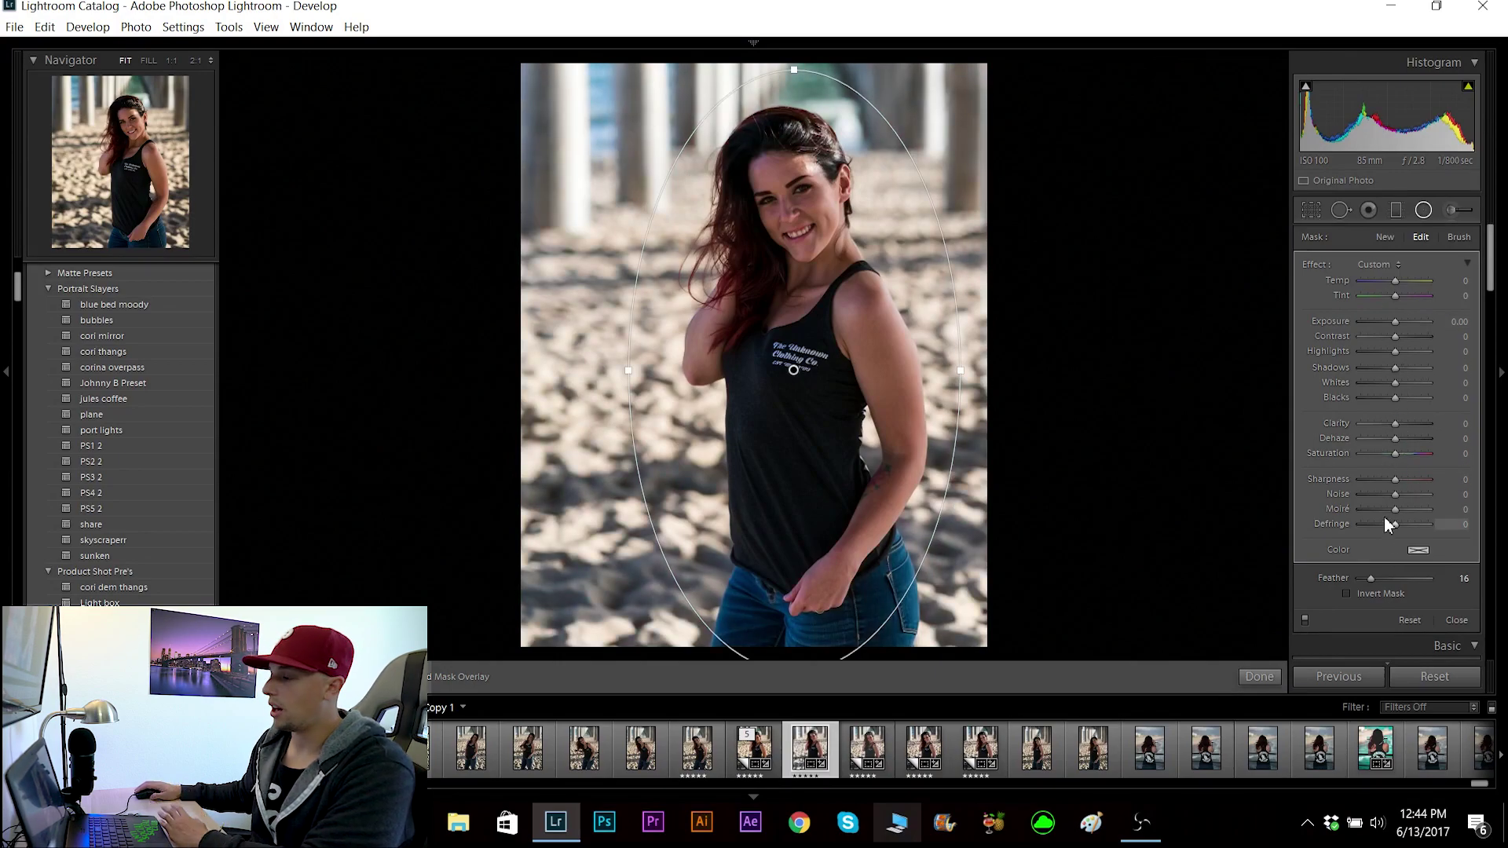
left_click_drag(1398, 328, 1364, 333)
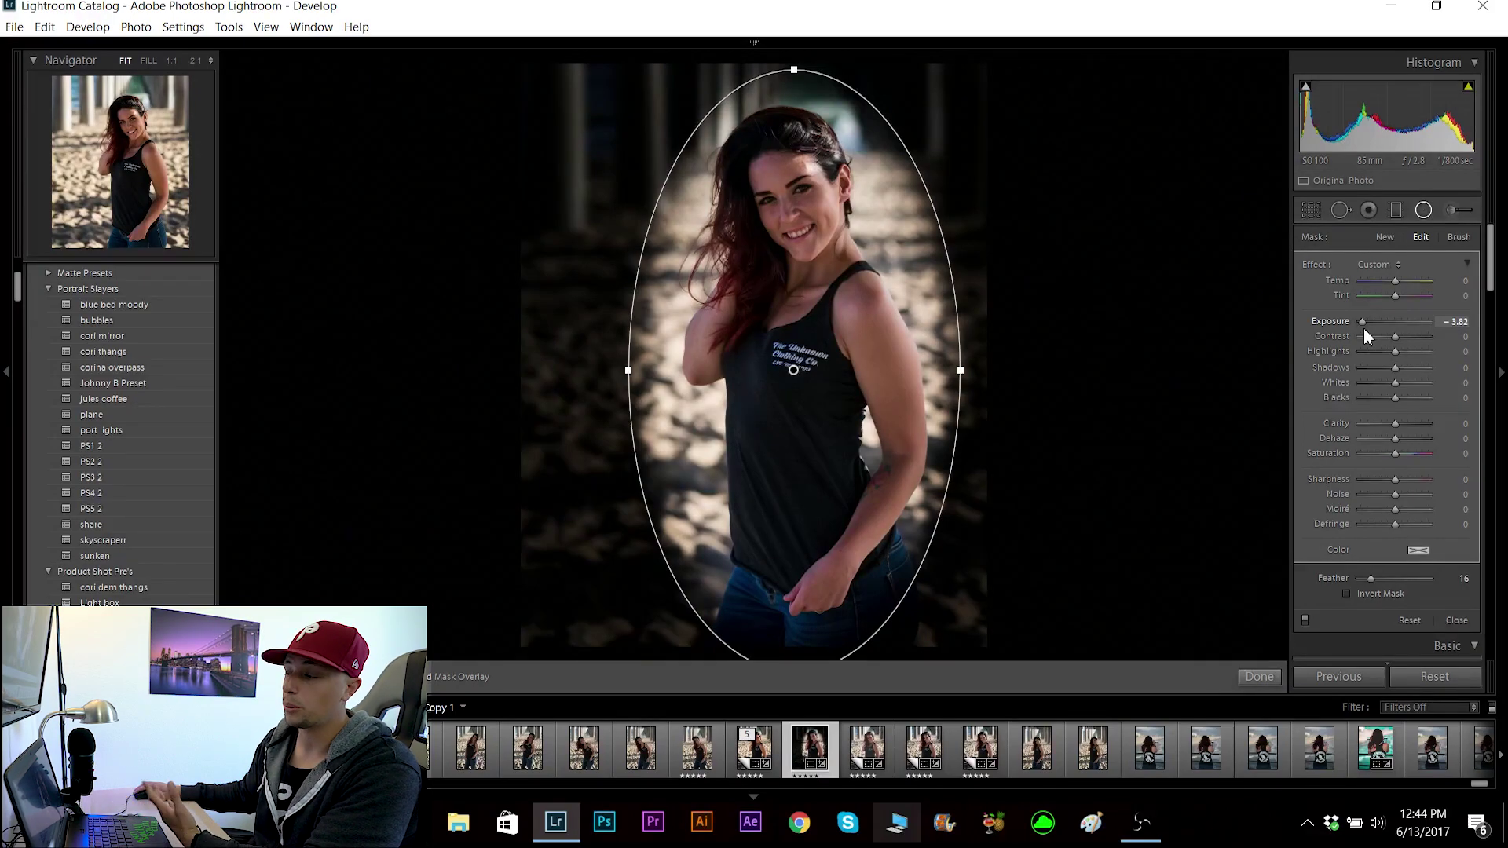
left_click_drag(1365, 331, 1387, 334)
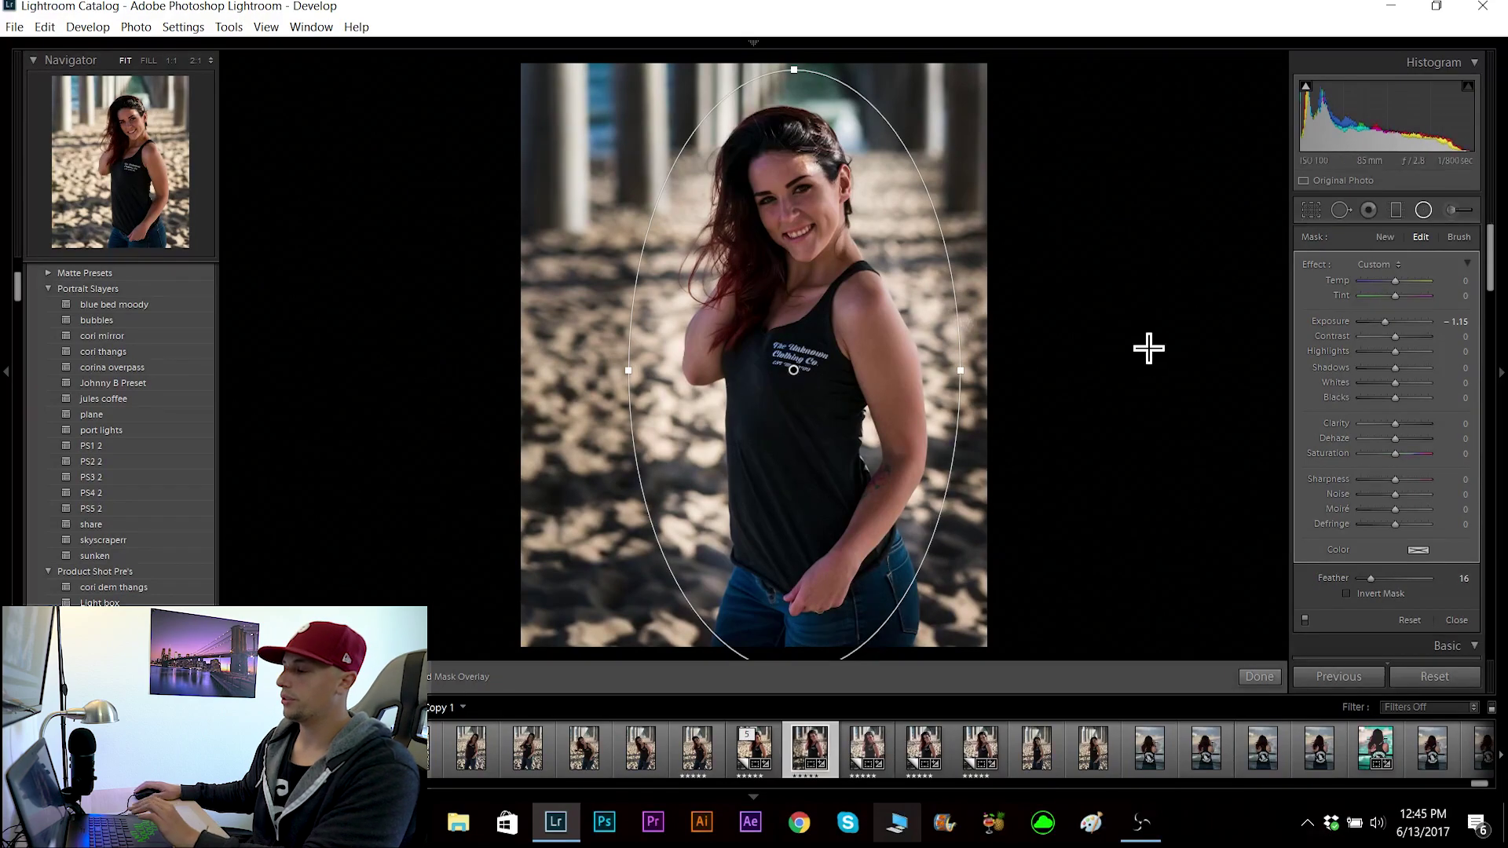
key("o")
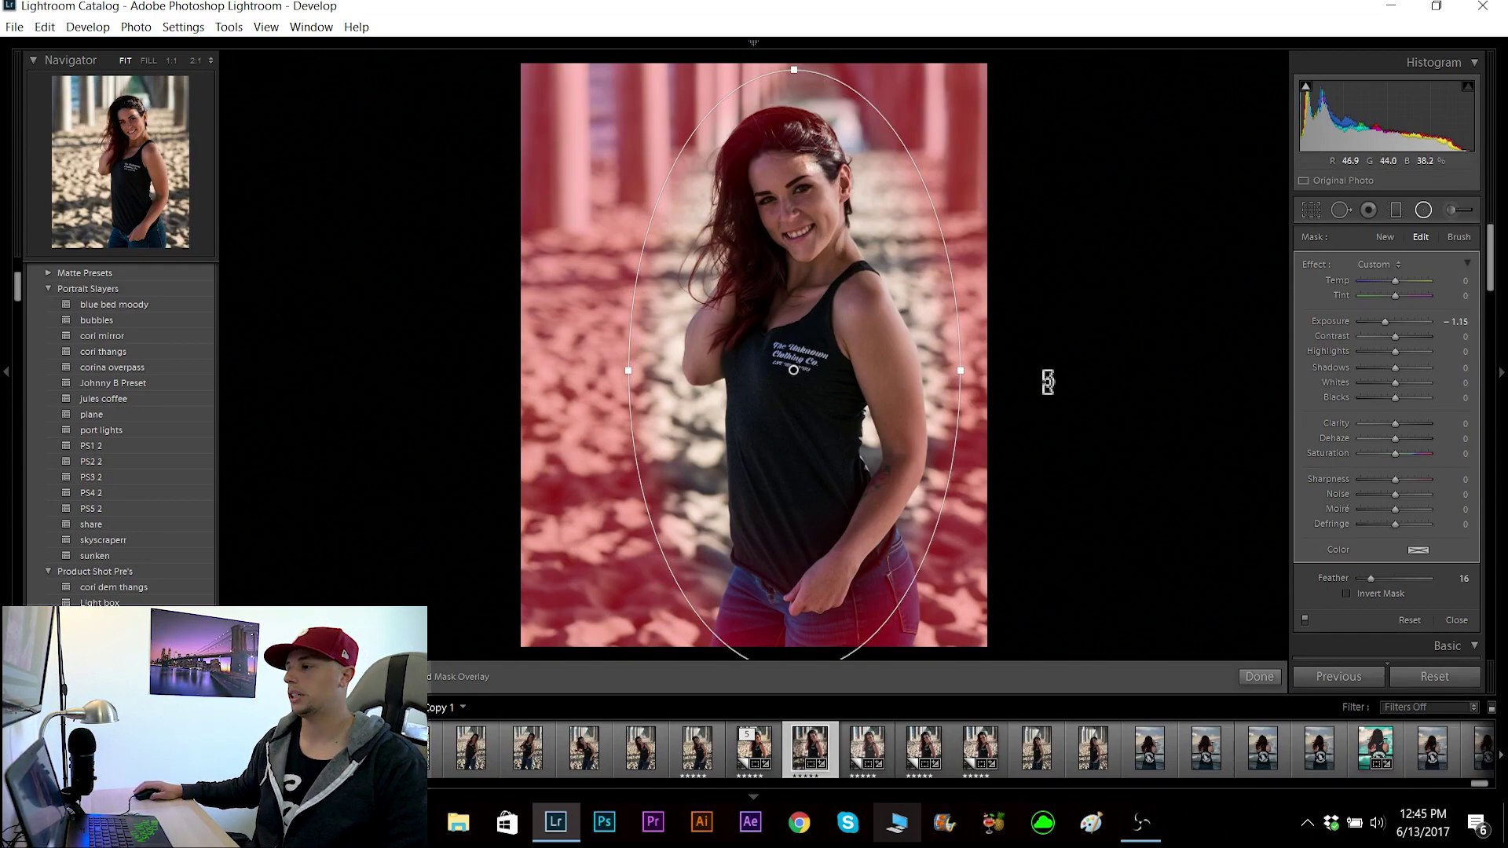
Step: Erase the radial mask from the hair edge and jeans with the Erase brush, then close the filter
left_click(1459, 237)
left_click(1414, 572)
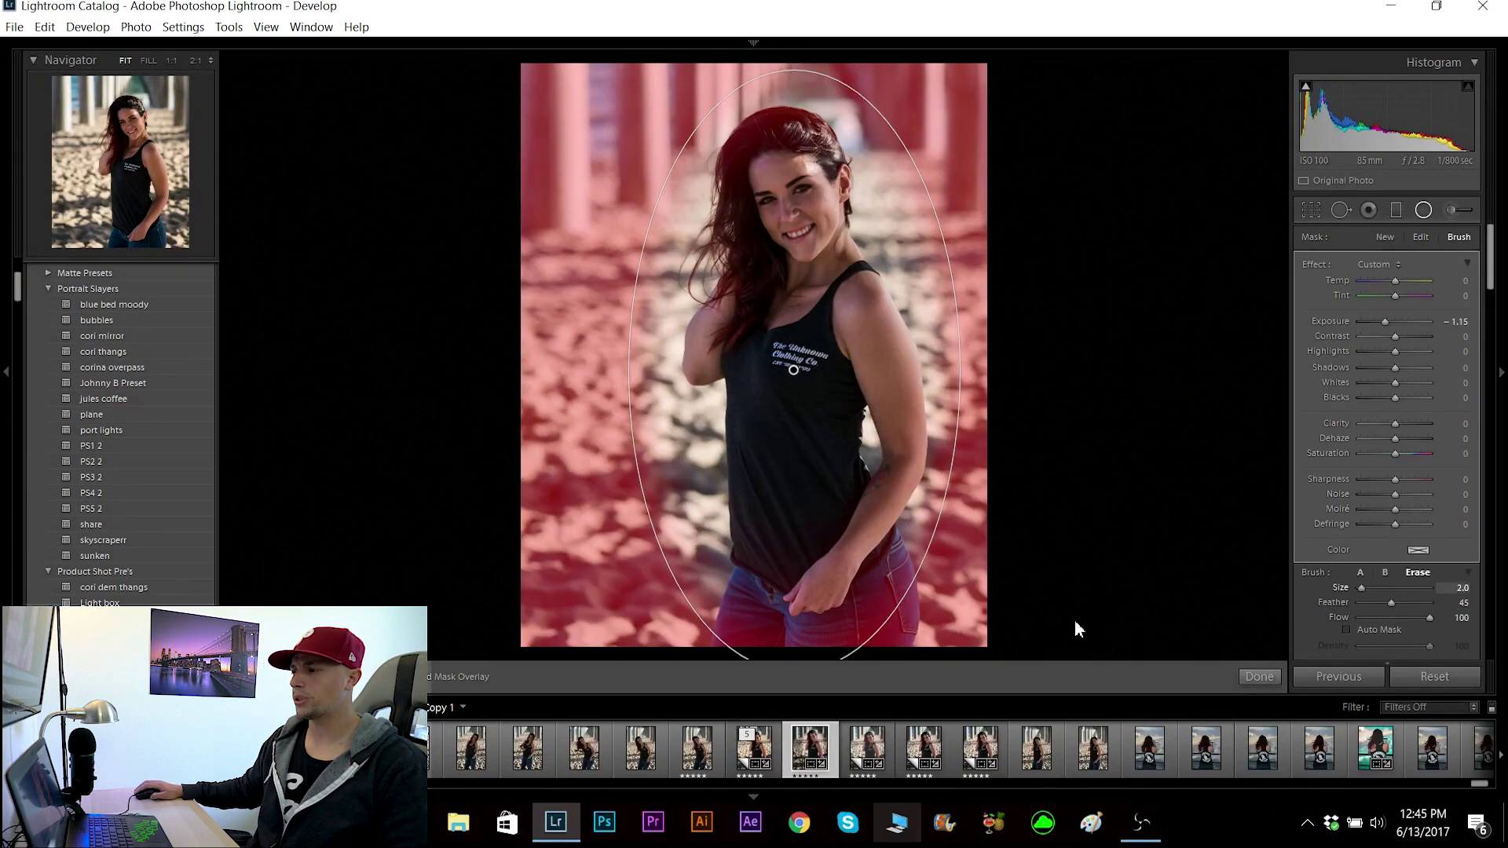
scroll(828, 310, "up", 5)
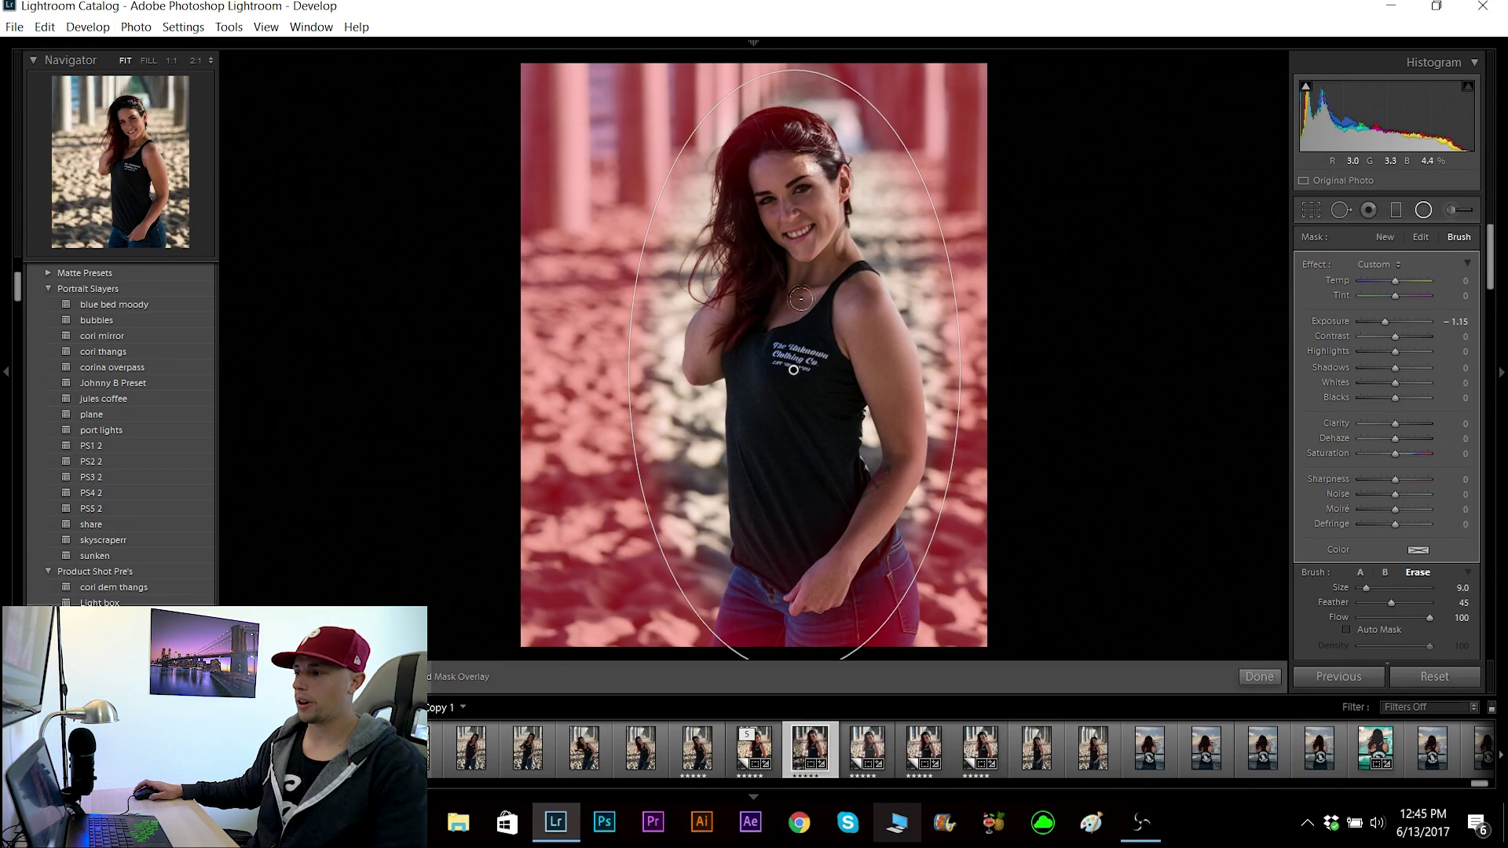
scroll(813, 151, "down", 3)
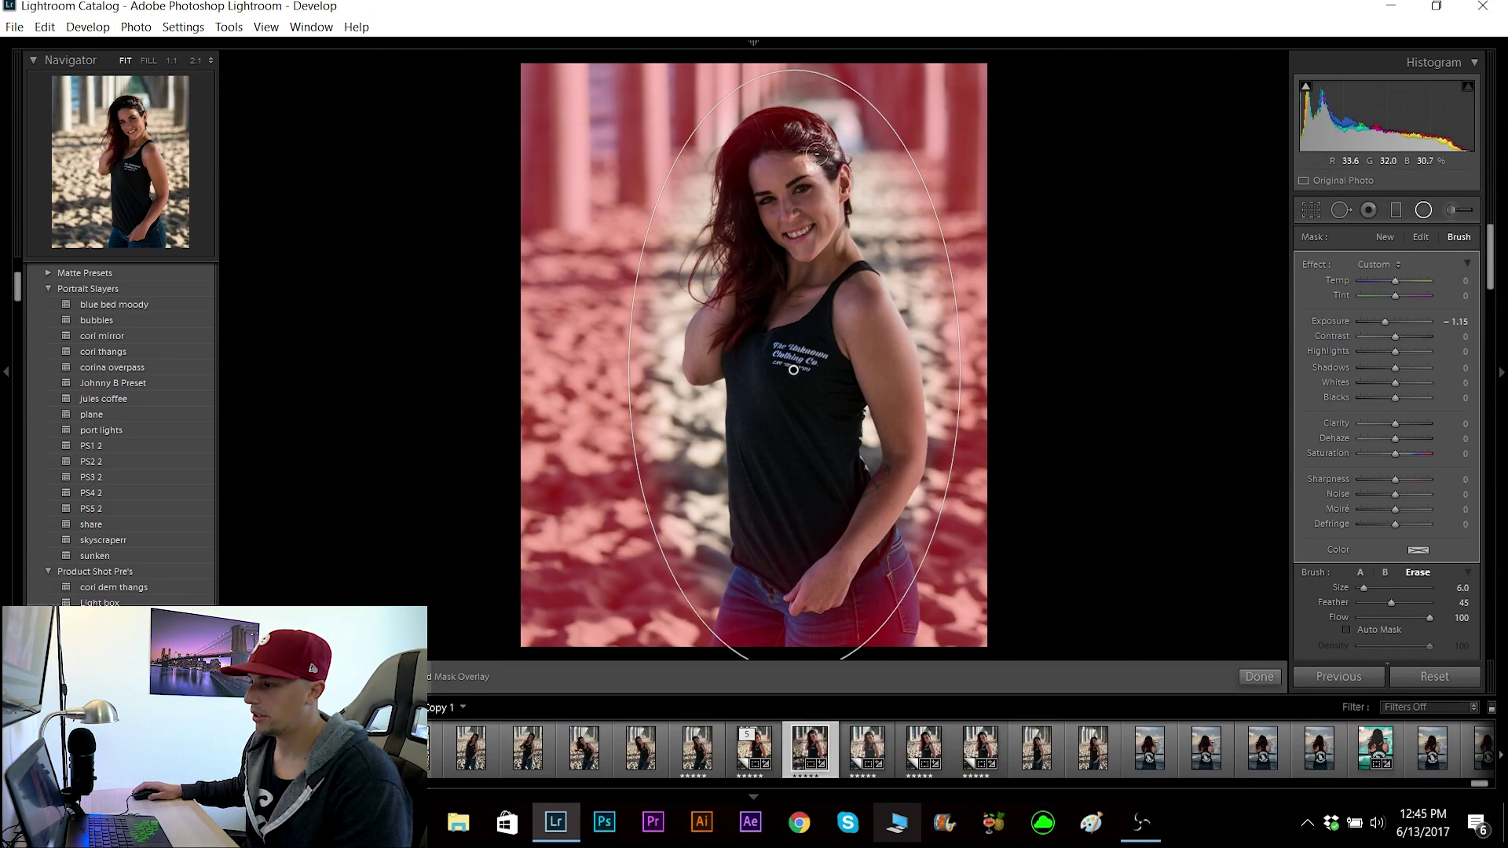
mouse_move(771, 128)
left_mouse_down()
mouse_move(739, 179)
mouse_move(738, 150)
mouse_move(734, 161)
left_mouse_up()
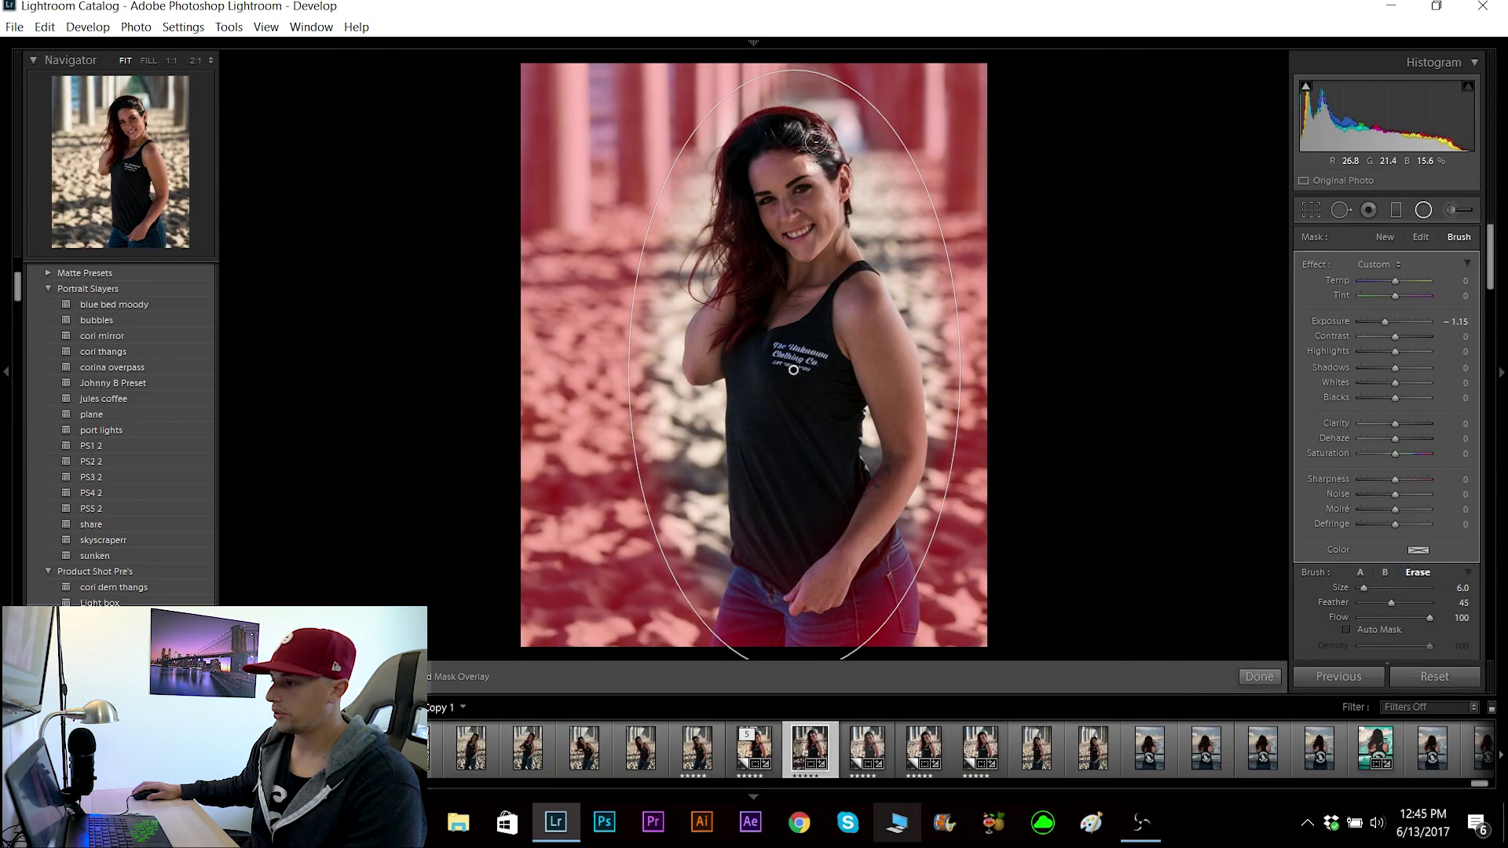
left_click_drag(875, 589, 884, 609)
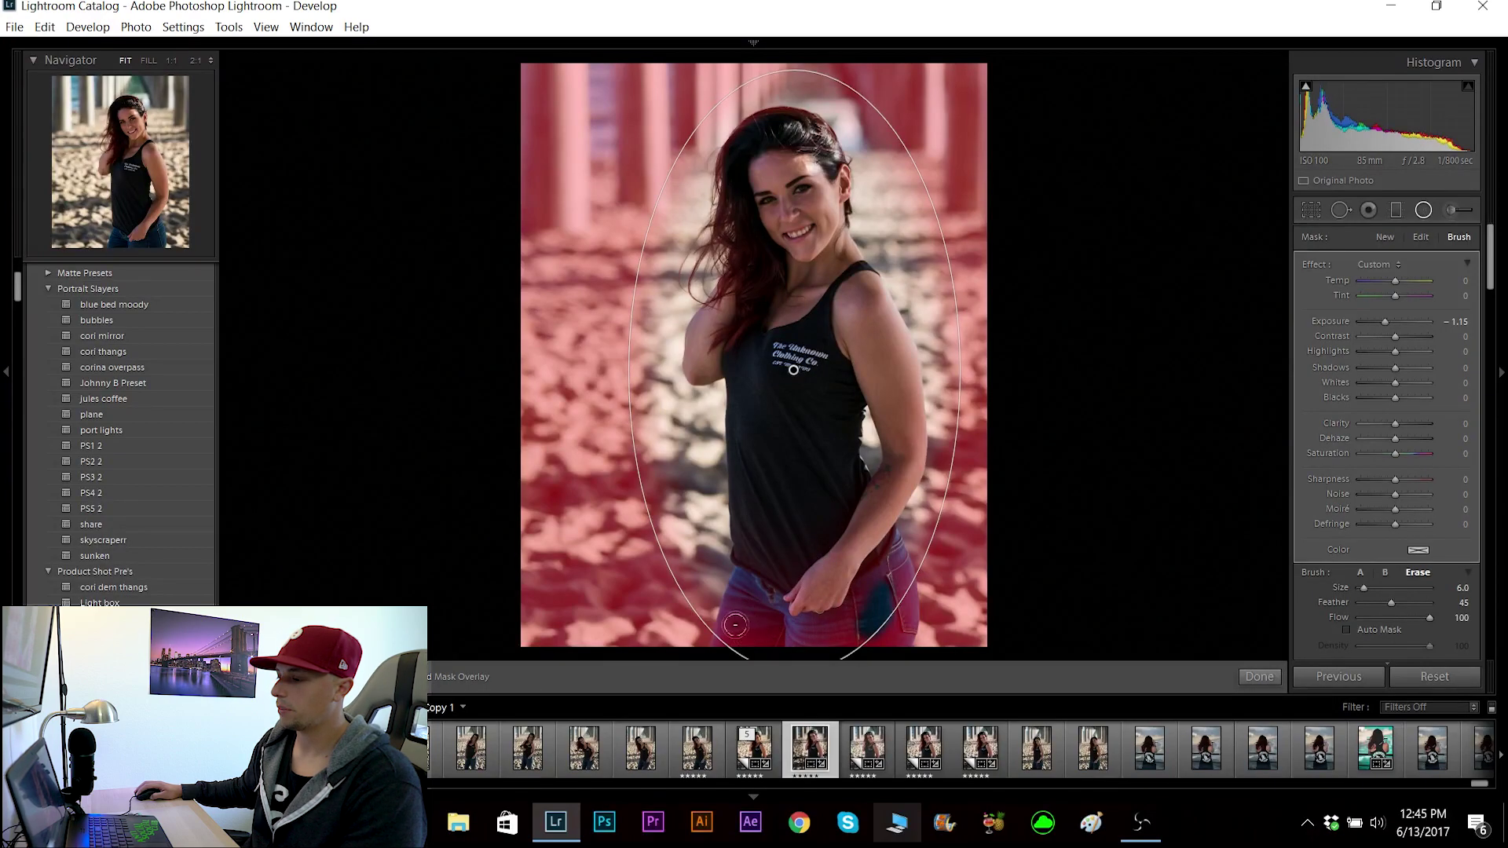
mouse_move(729, 632)
left_mouse_down()
mouse_move(769, 634)
mouse_move(745, 632)
mouse_move(851, 588)
mouse_move(861, 526)
mouse_move(840, 597)
mouse_move(874, 590)
mouse_move(864, 578)
mouse_move(834, 607)
mouse_move(755, 595)
mouse_move(798, 630)
mouse_move(849, 633)
mouse_move(830, 648)
mouse_move(883, 627)
mouse_move(886, 585)
mouse_move(867, 551)
mouse_move(884, 600)
mouse_move(871, 563)
left_mouse_up()
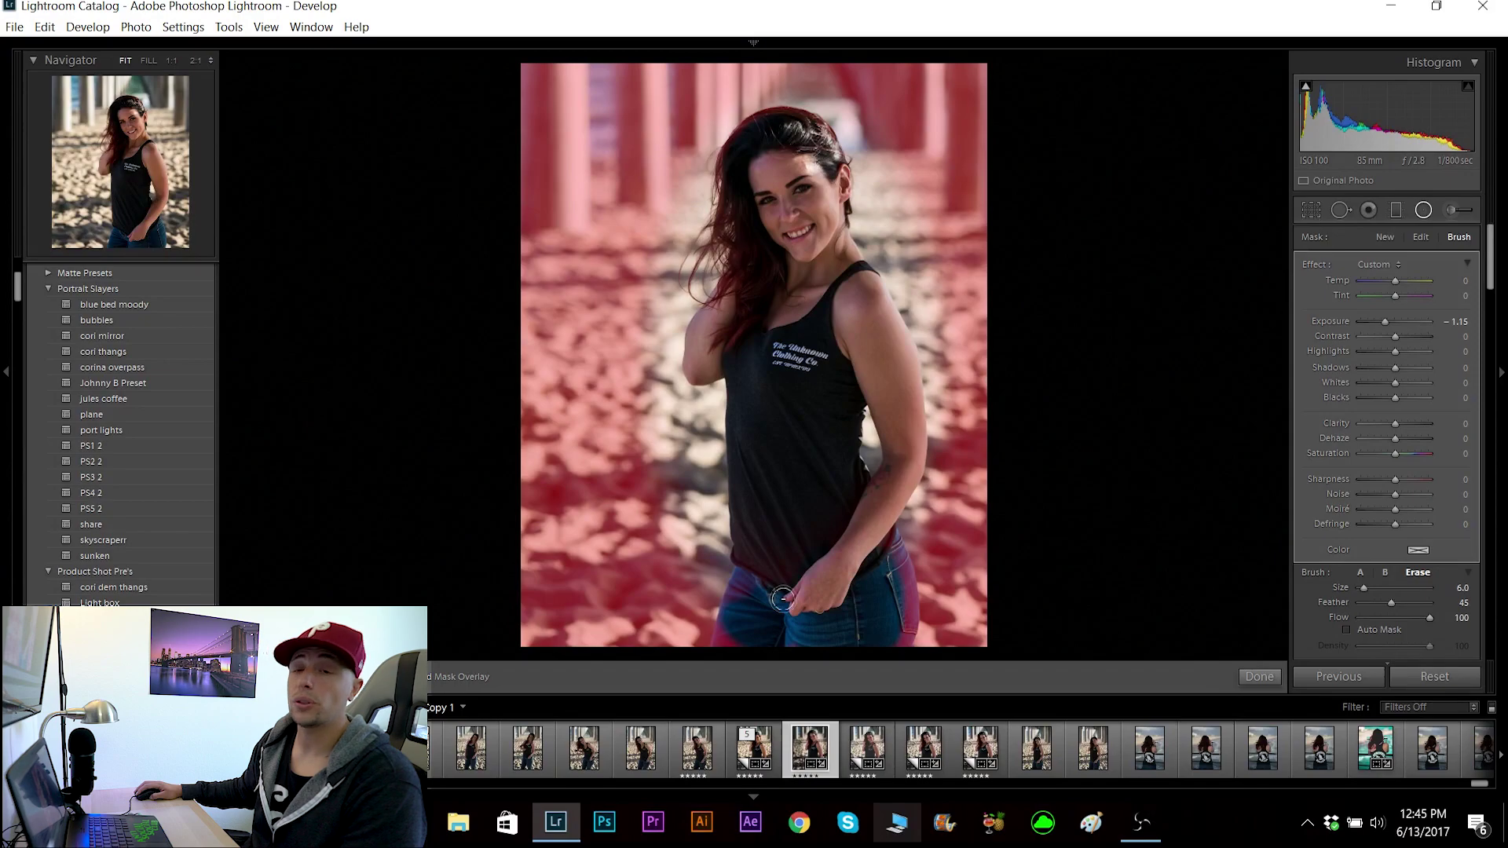
left_click_drag(783, 599, 820, 610)
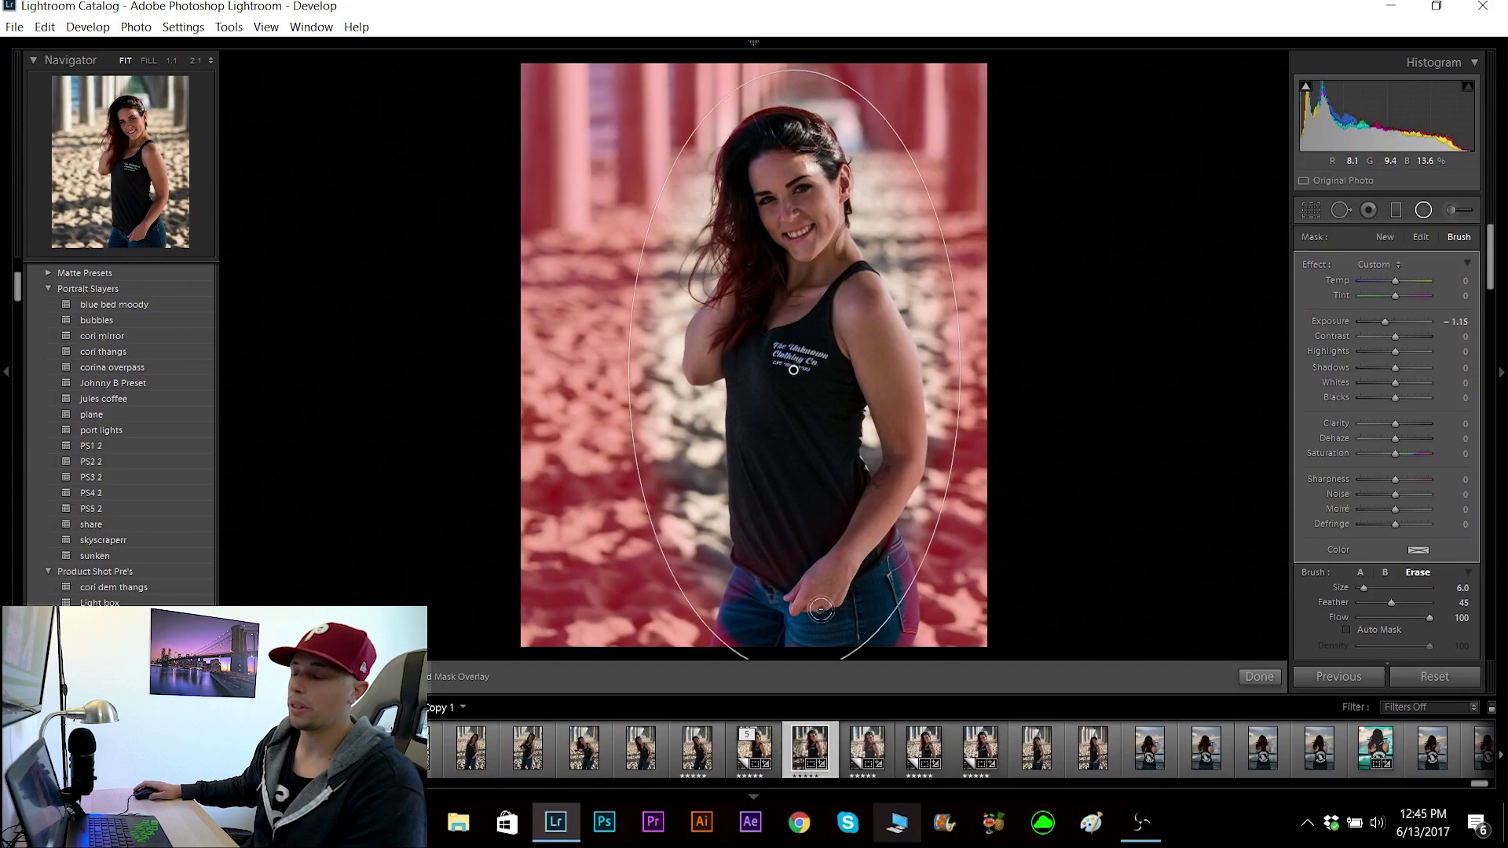
scroll(820, 609, "down", 1)
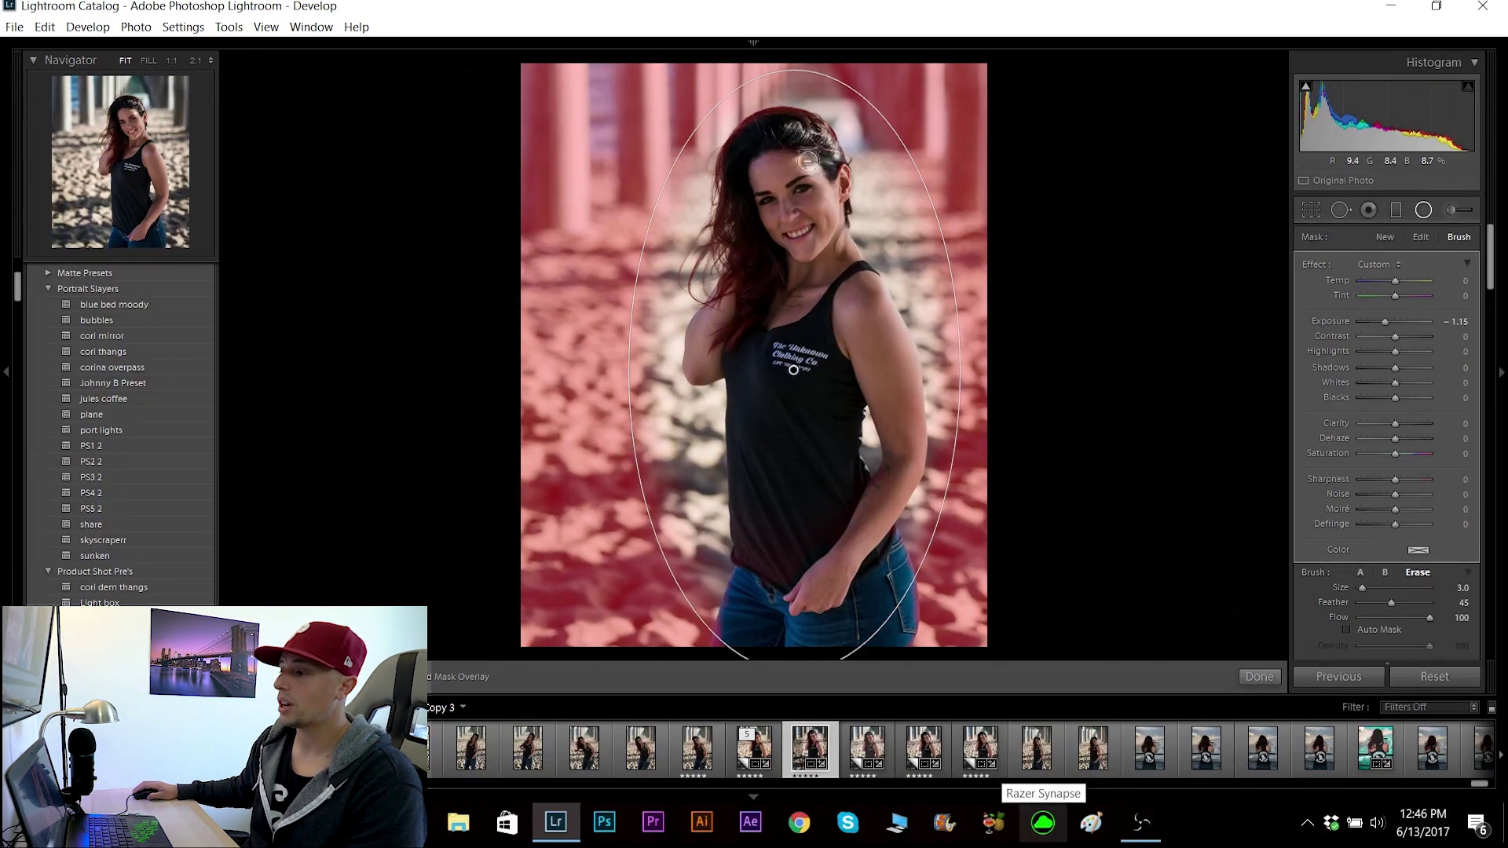
mouse_move(768, 127)
left_mouse_down()
mouse_move(731, 176)
mouse_move(750, 264)
mouse_move(724, 321)
left_mouse_up()
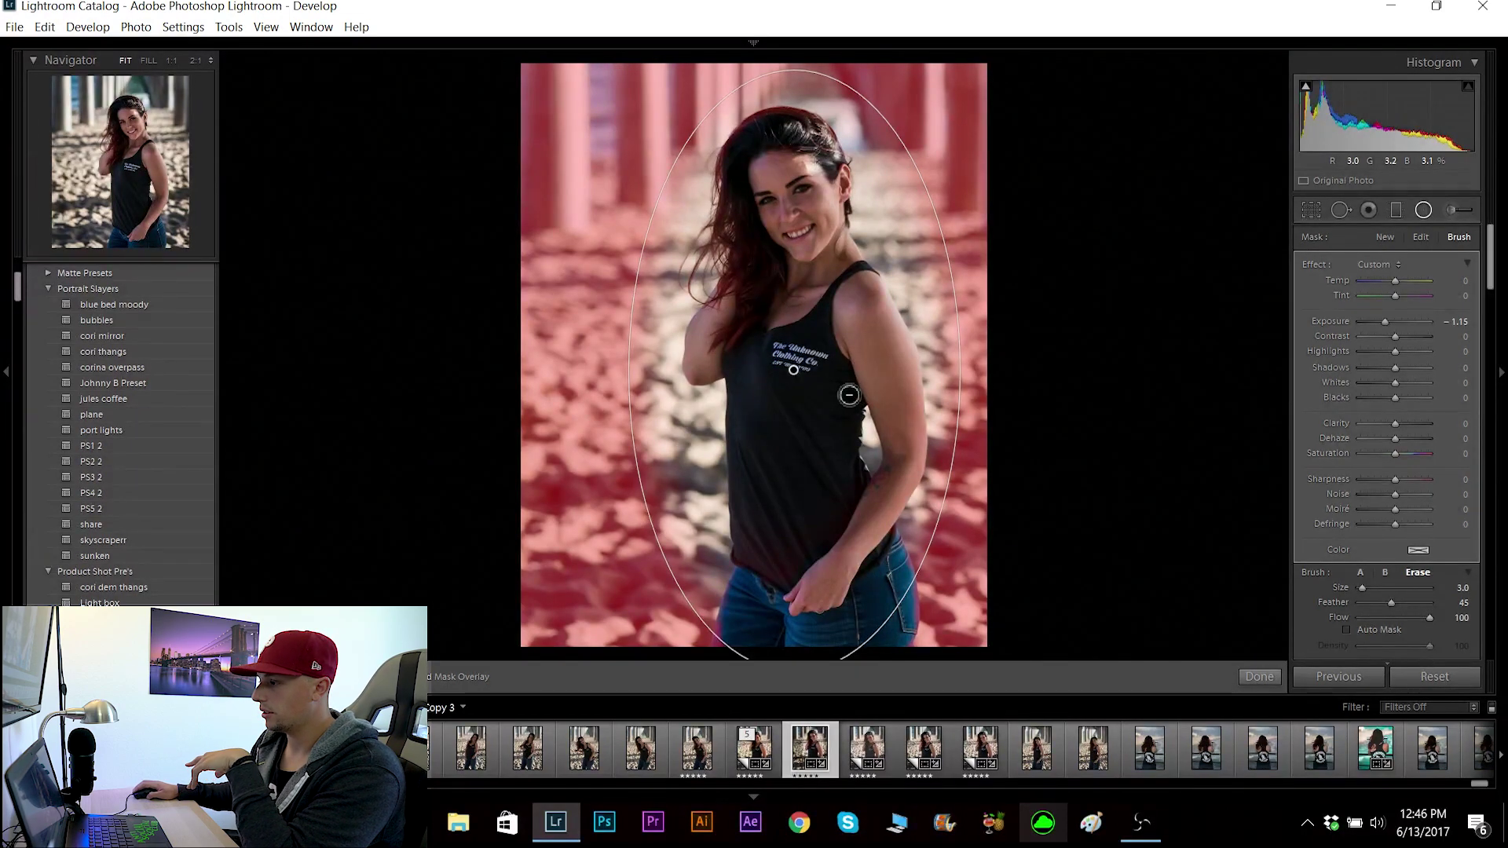
left_click(1423, 209)
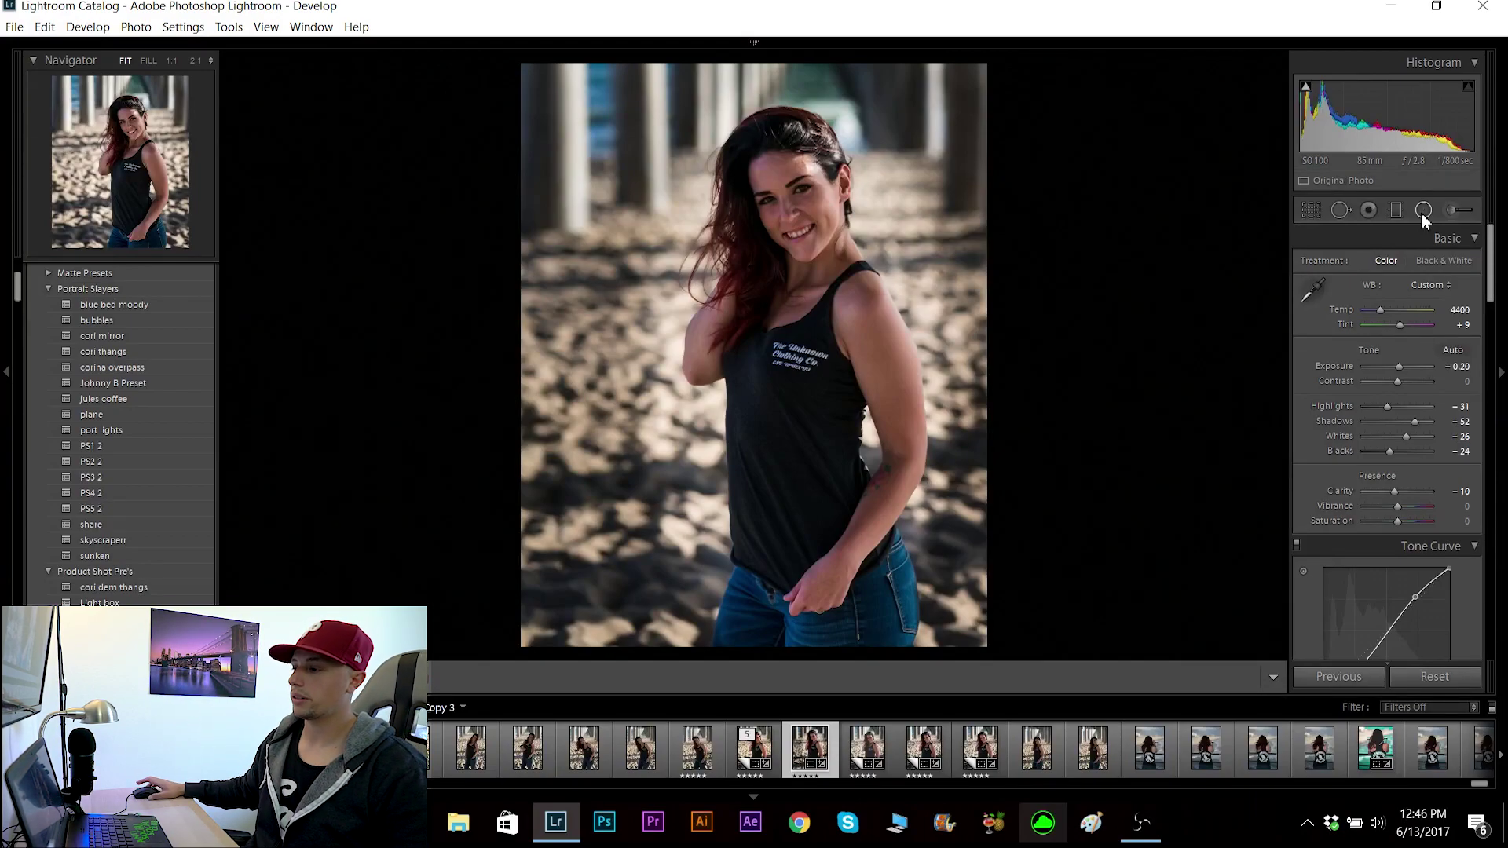
Step: Set the Effects Dehaze Amount to +10 after trying other values
left_click_drag(1494, 264, 1496, 592)
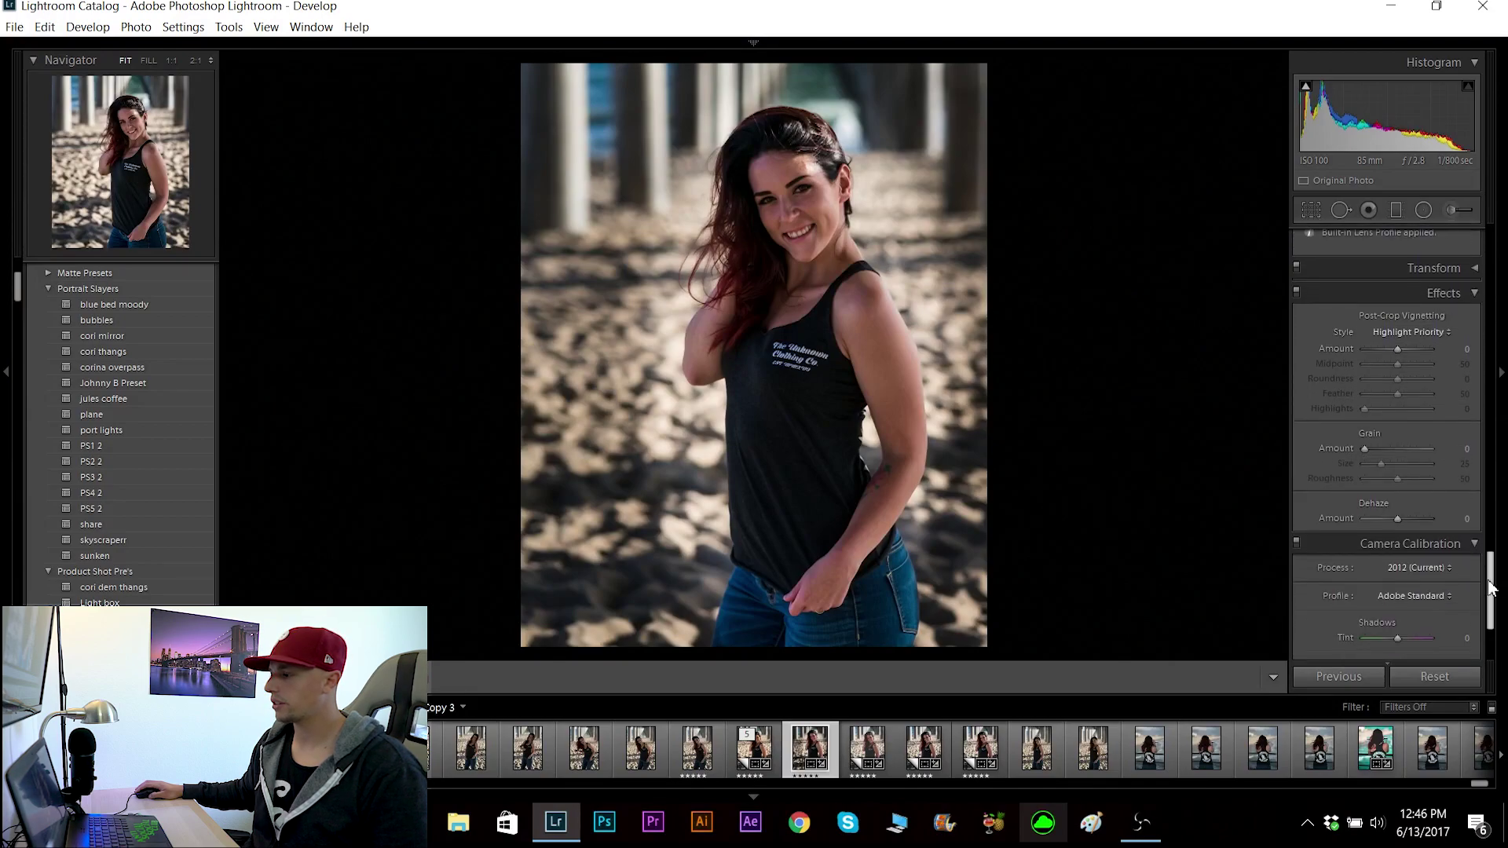
left_click(1392, 520)
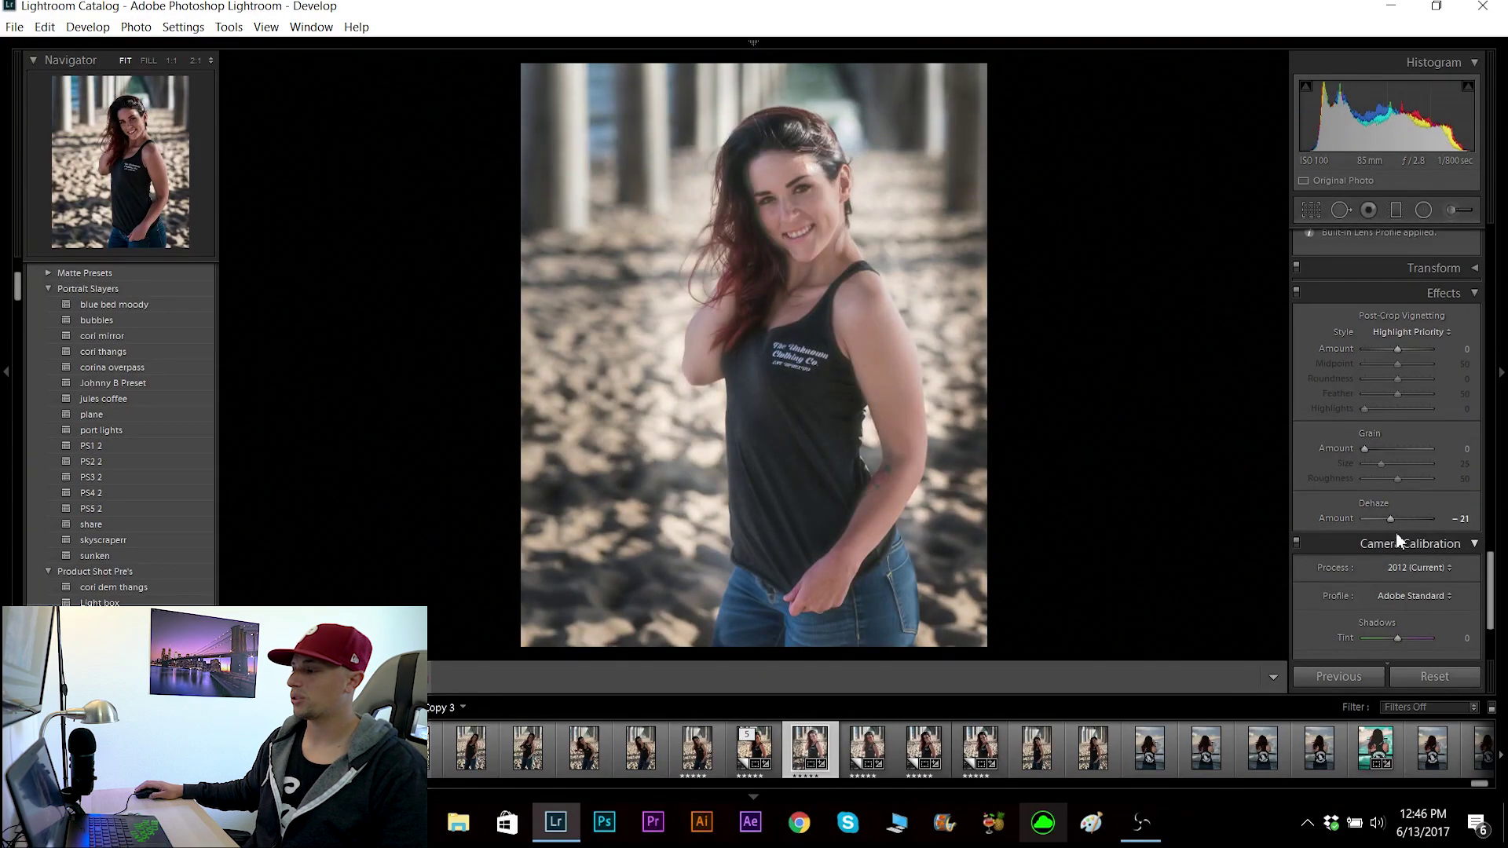
left_click_drag(1393, 518, 1403, 523)
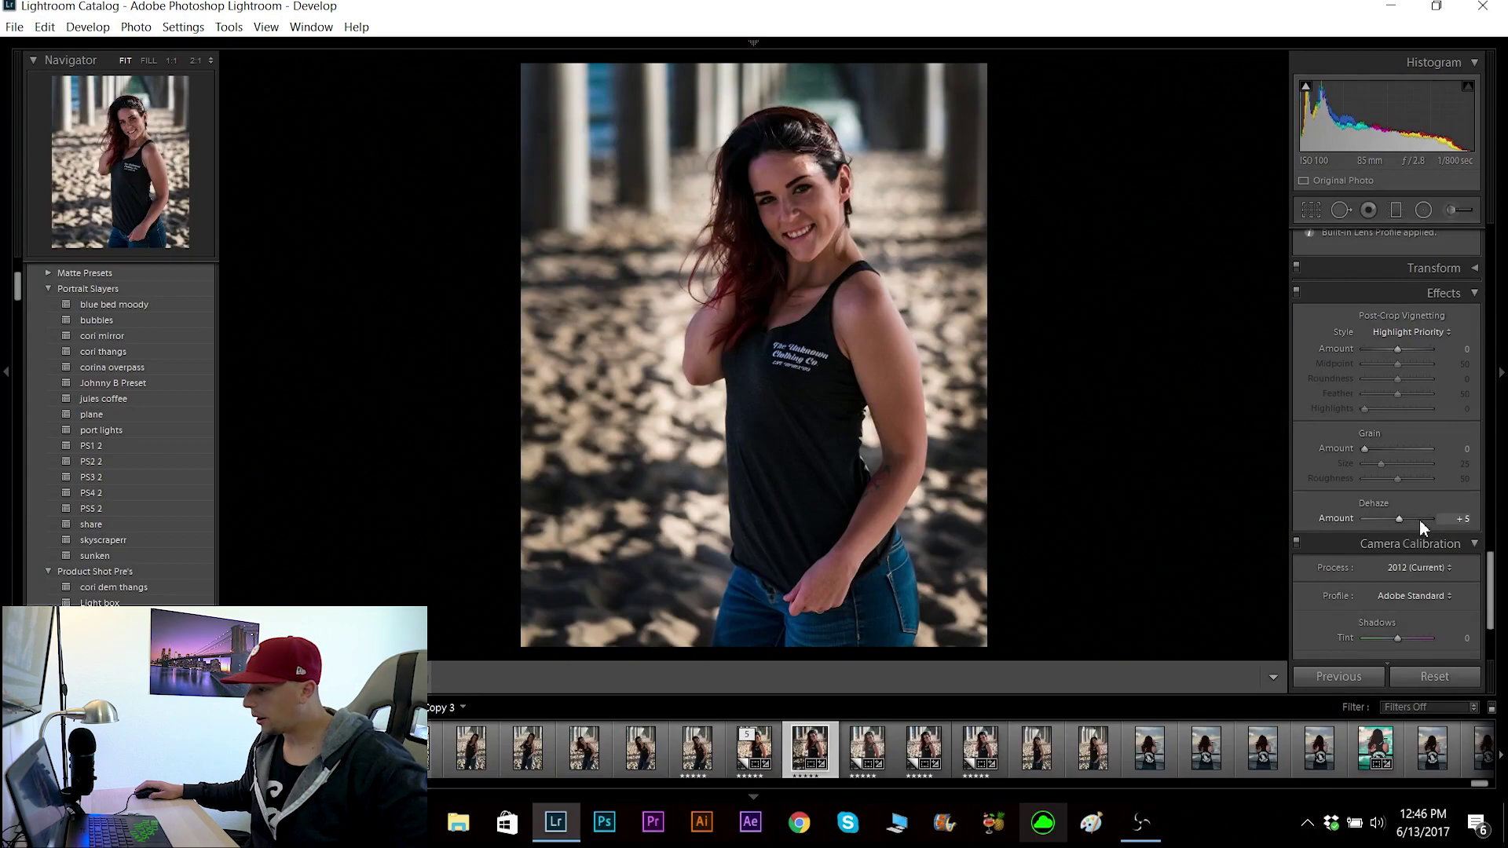
left_click(1400, 517)
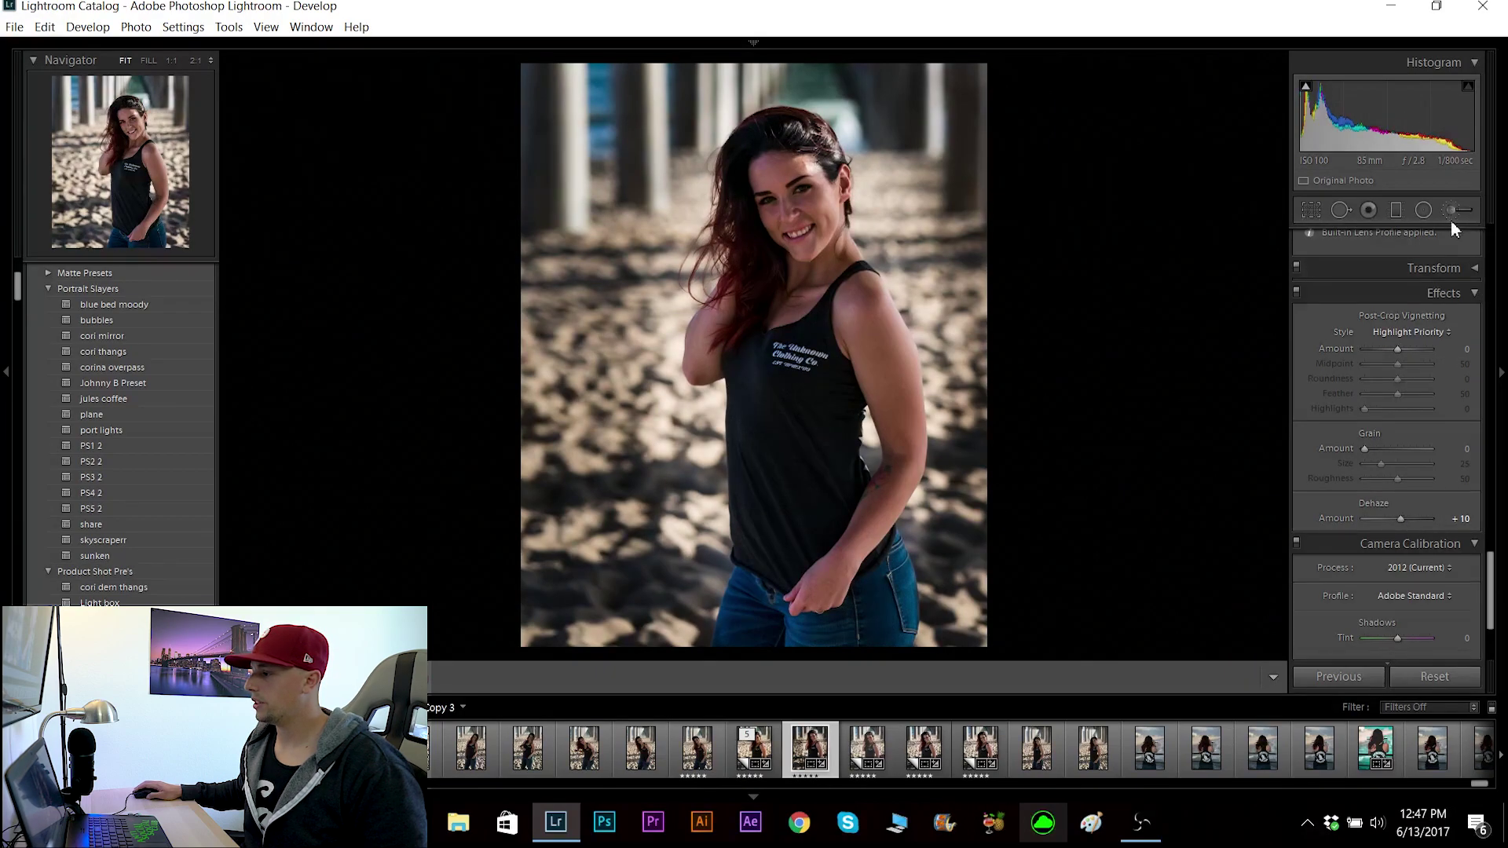
Step: Add a second oval radial filter around the model at Exposure -0.94, returning to global settings
left_click(1424, 210)
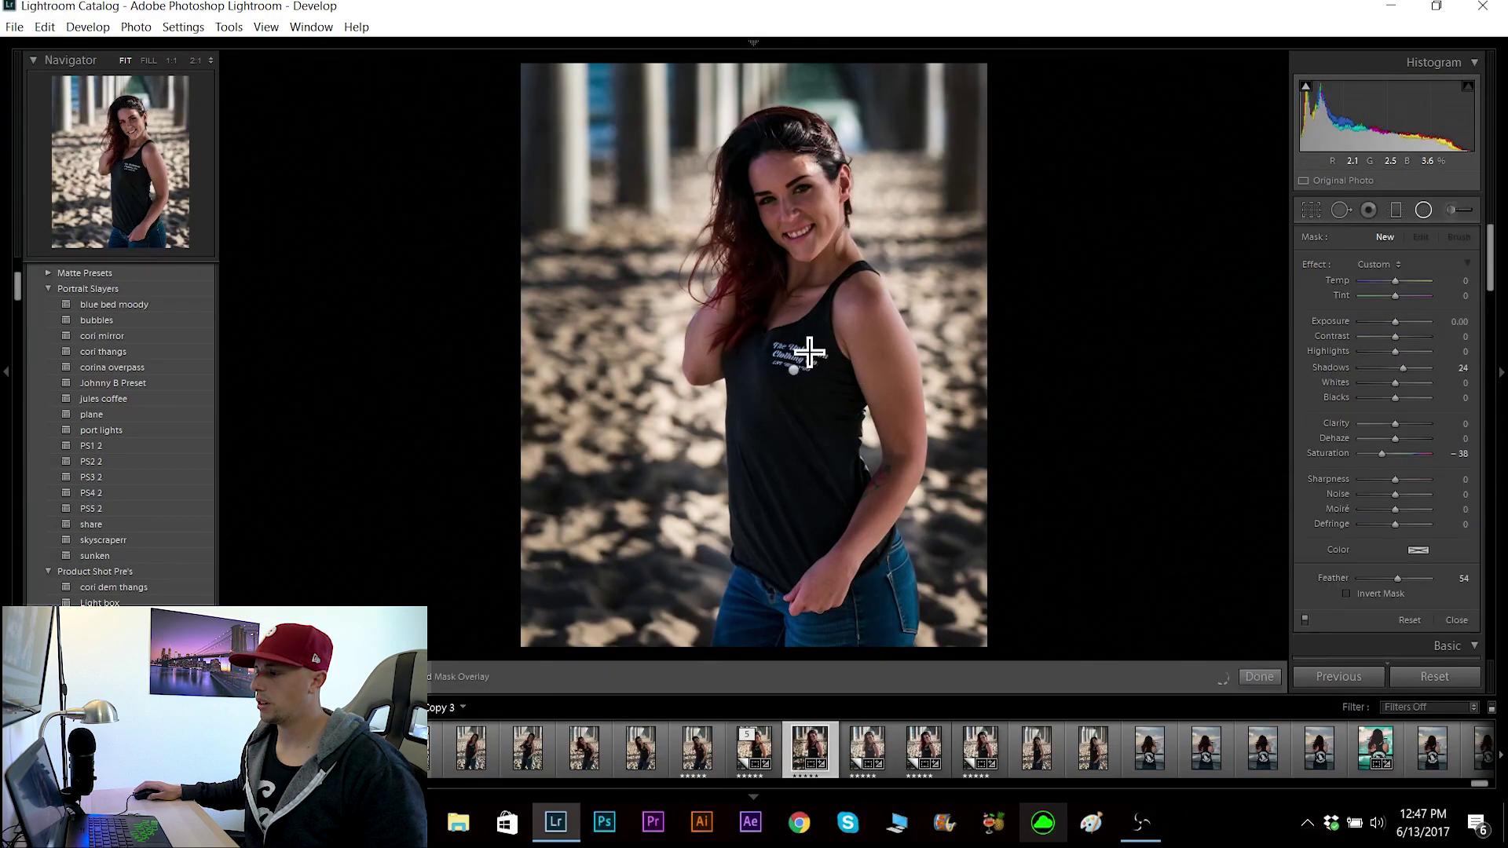
left_click(795, 370)
left_click_drag(1395, 322, 1386, 324)
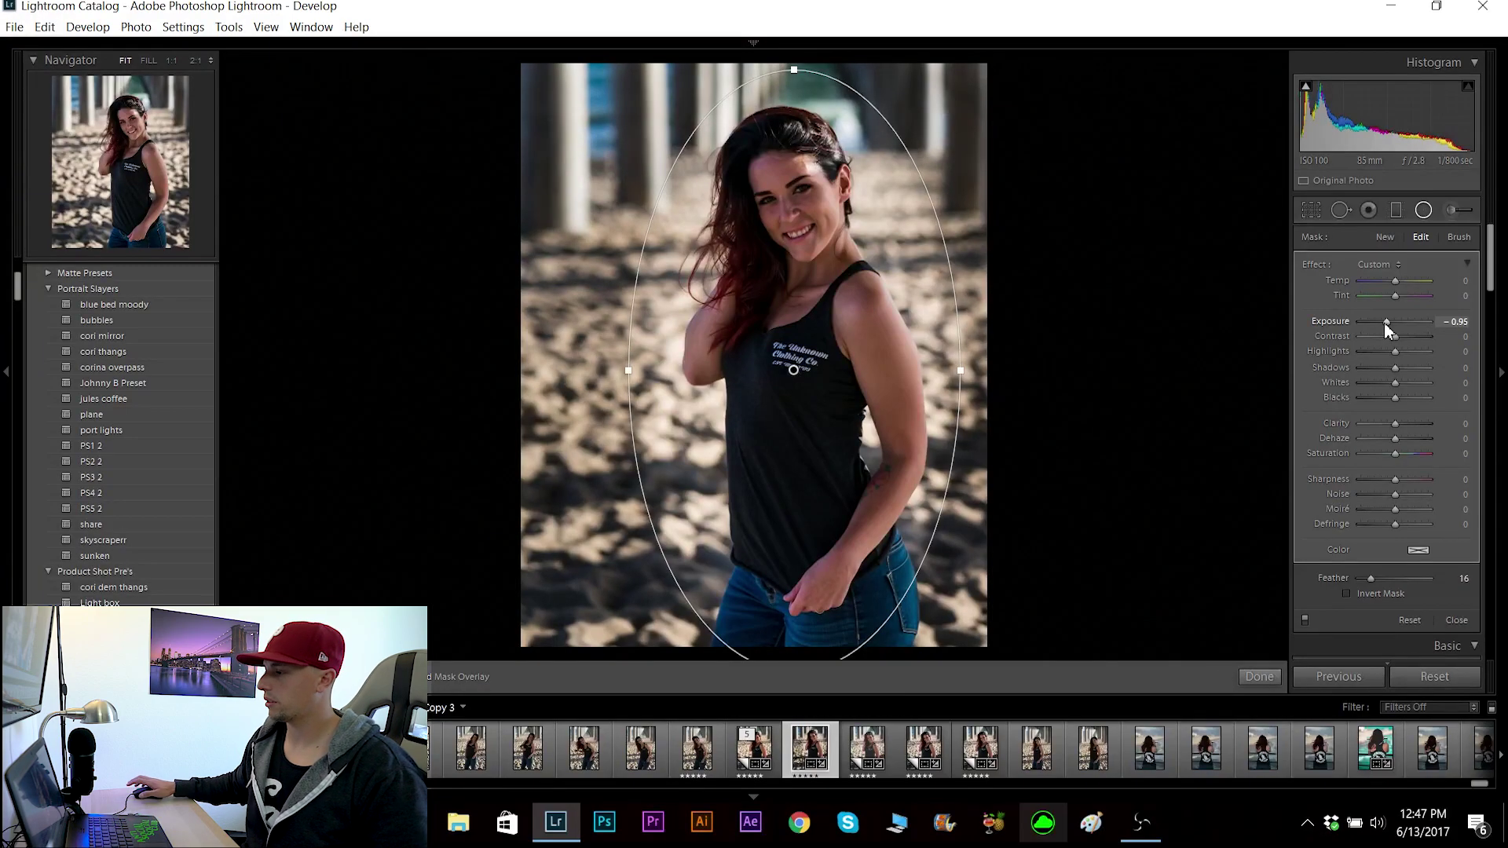
left_click_drag(1384, 322, 1383, 323)
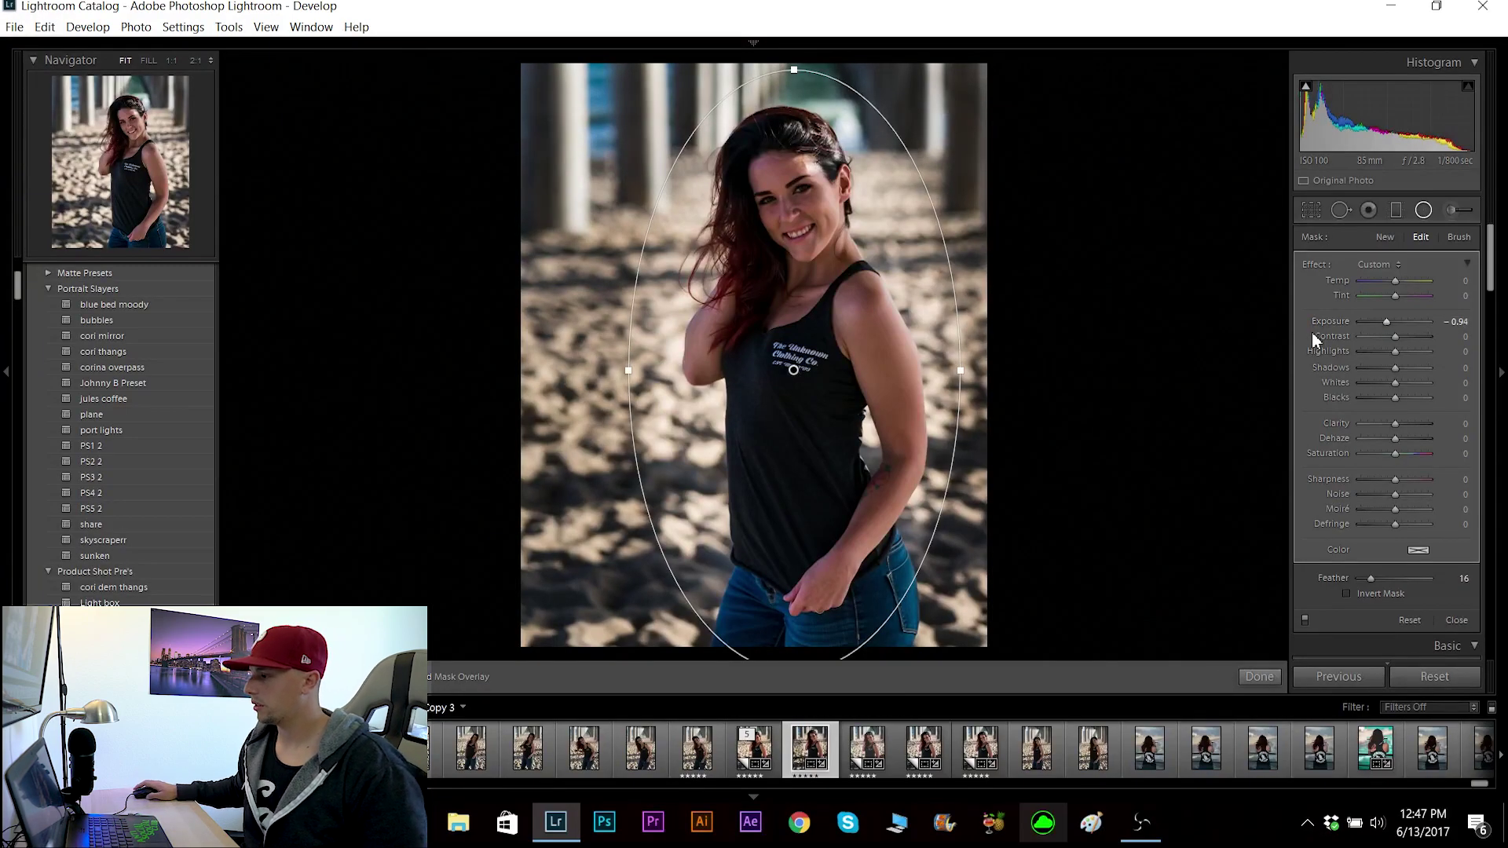
left_click(1453, 212)
left_click(1453, 220)
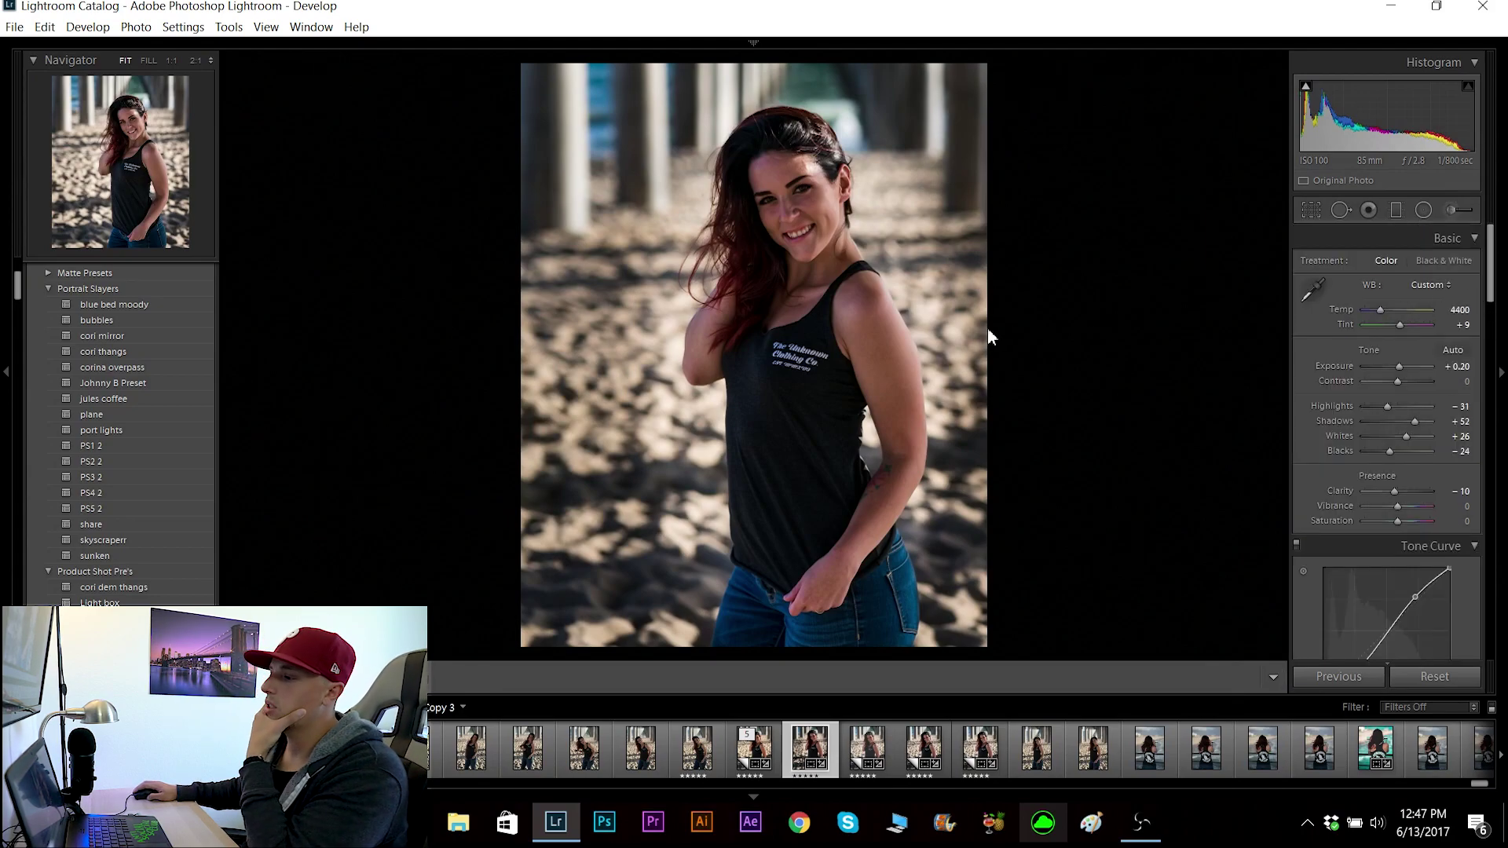
Step: Compare Before/After side by side, then zoom to 1:1 on the model's face and smile
key("y")
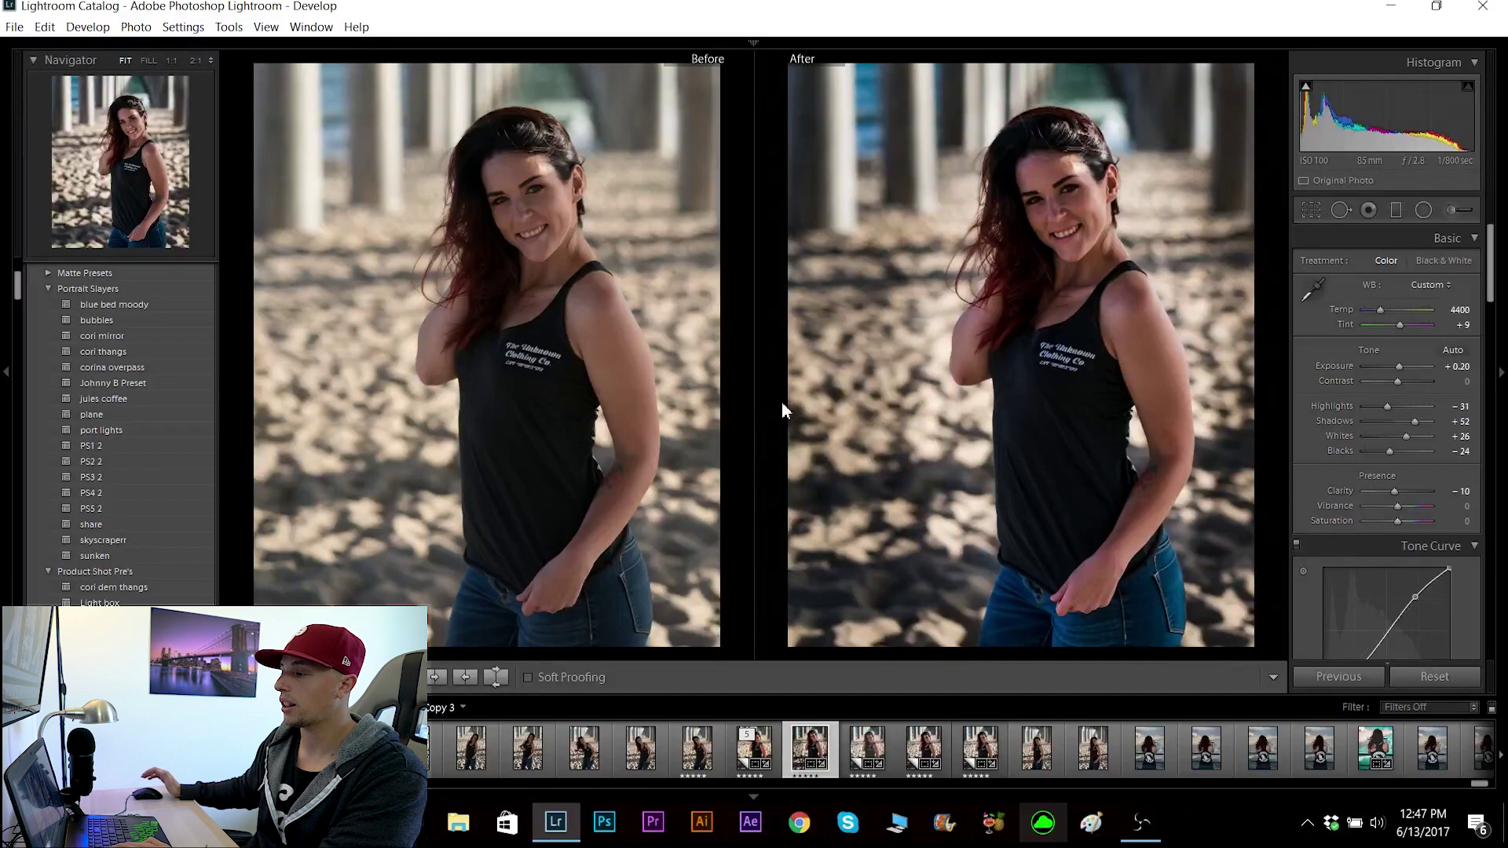
key("y")
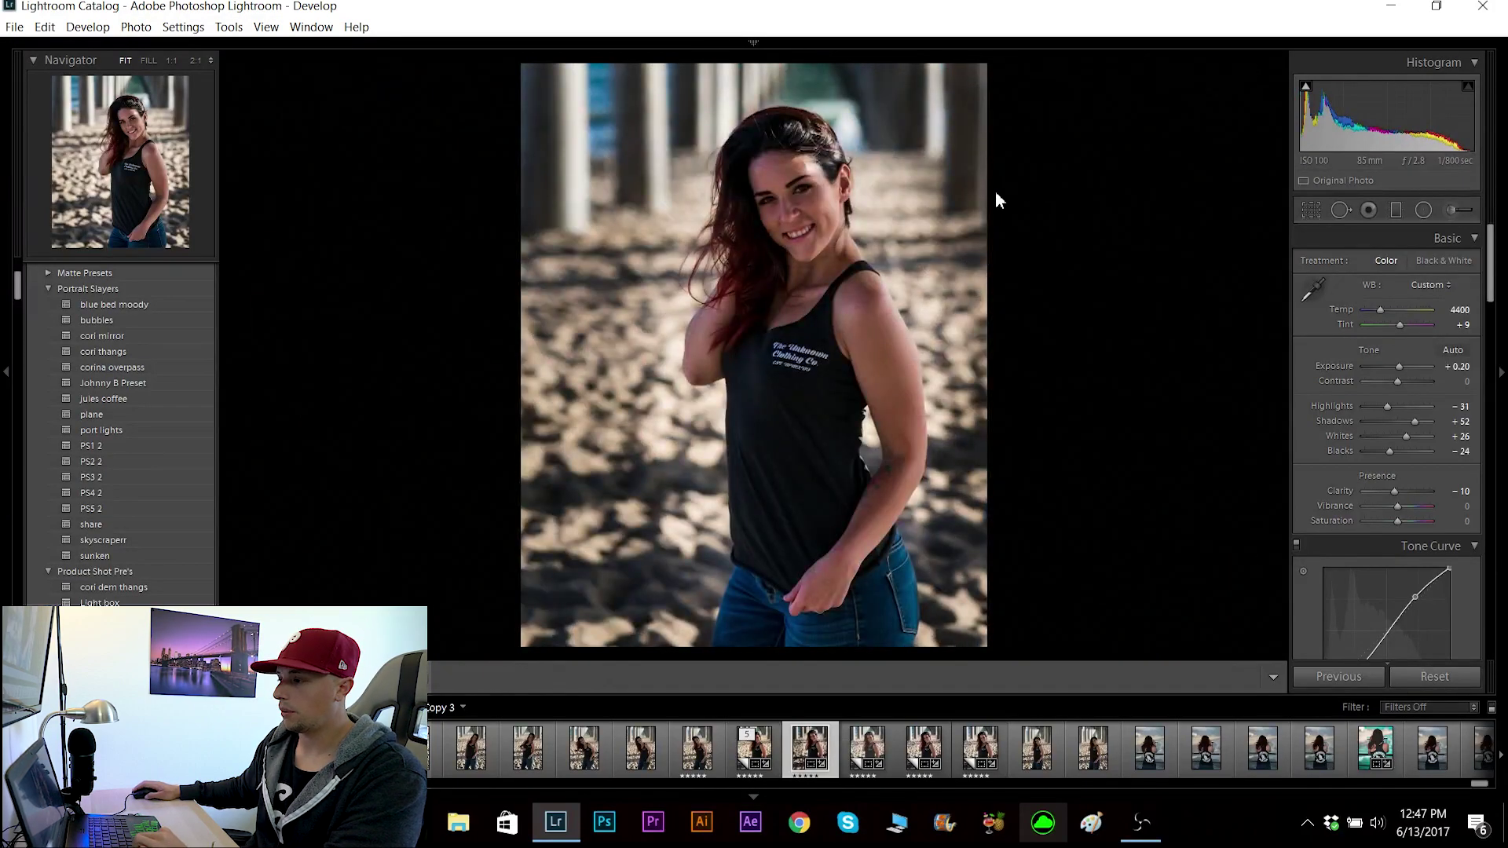
left_click(808, 195)
left_click_drag(817, 185, 822, 253)
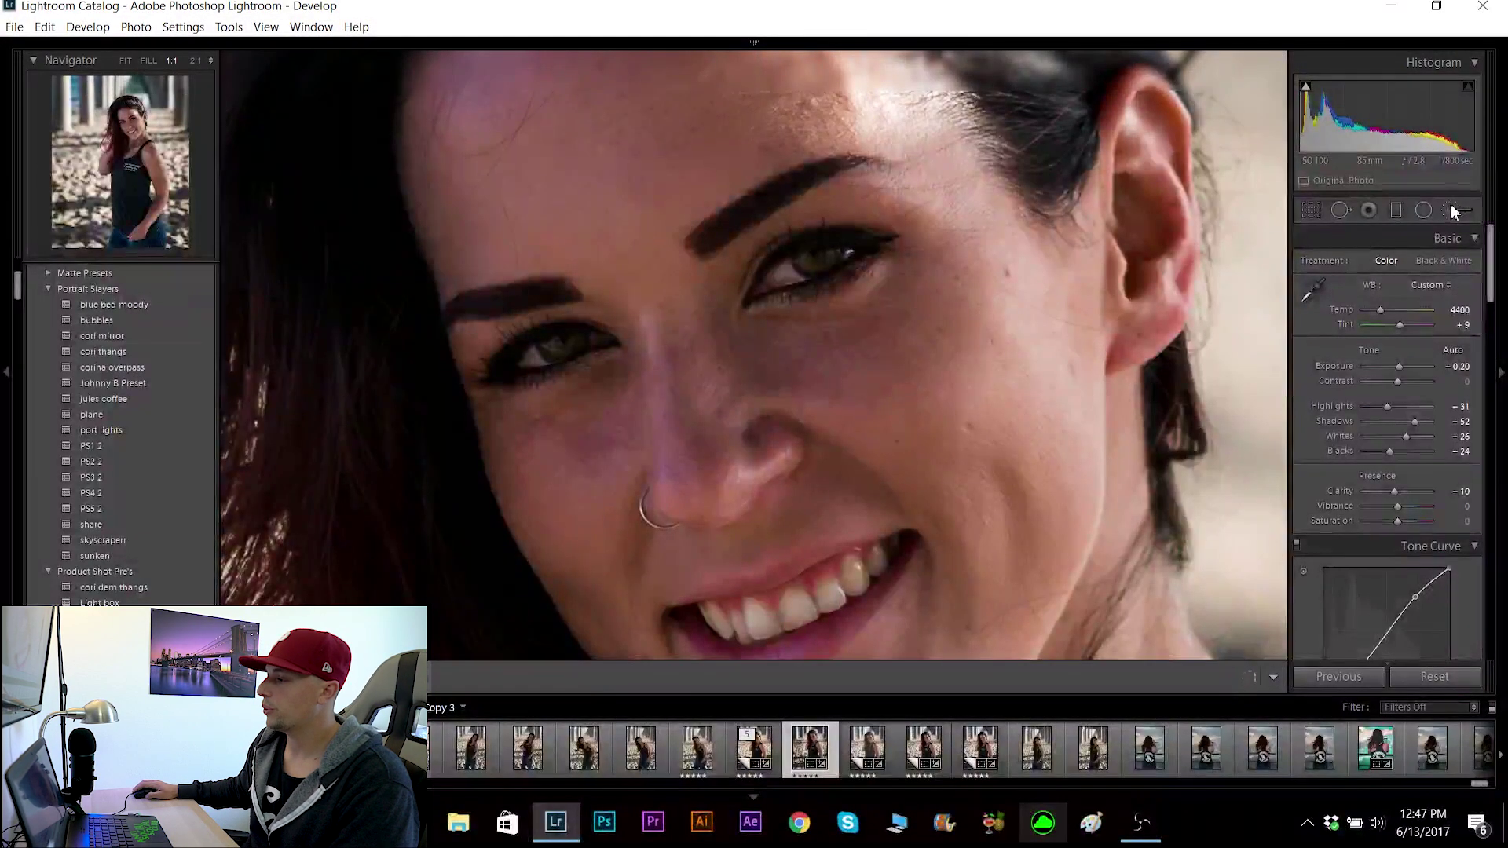
Step: Paint an Iris Enhance brush adjustment over both irises and raise its Exposure to 0.52
left_click(1451, 206)
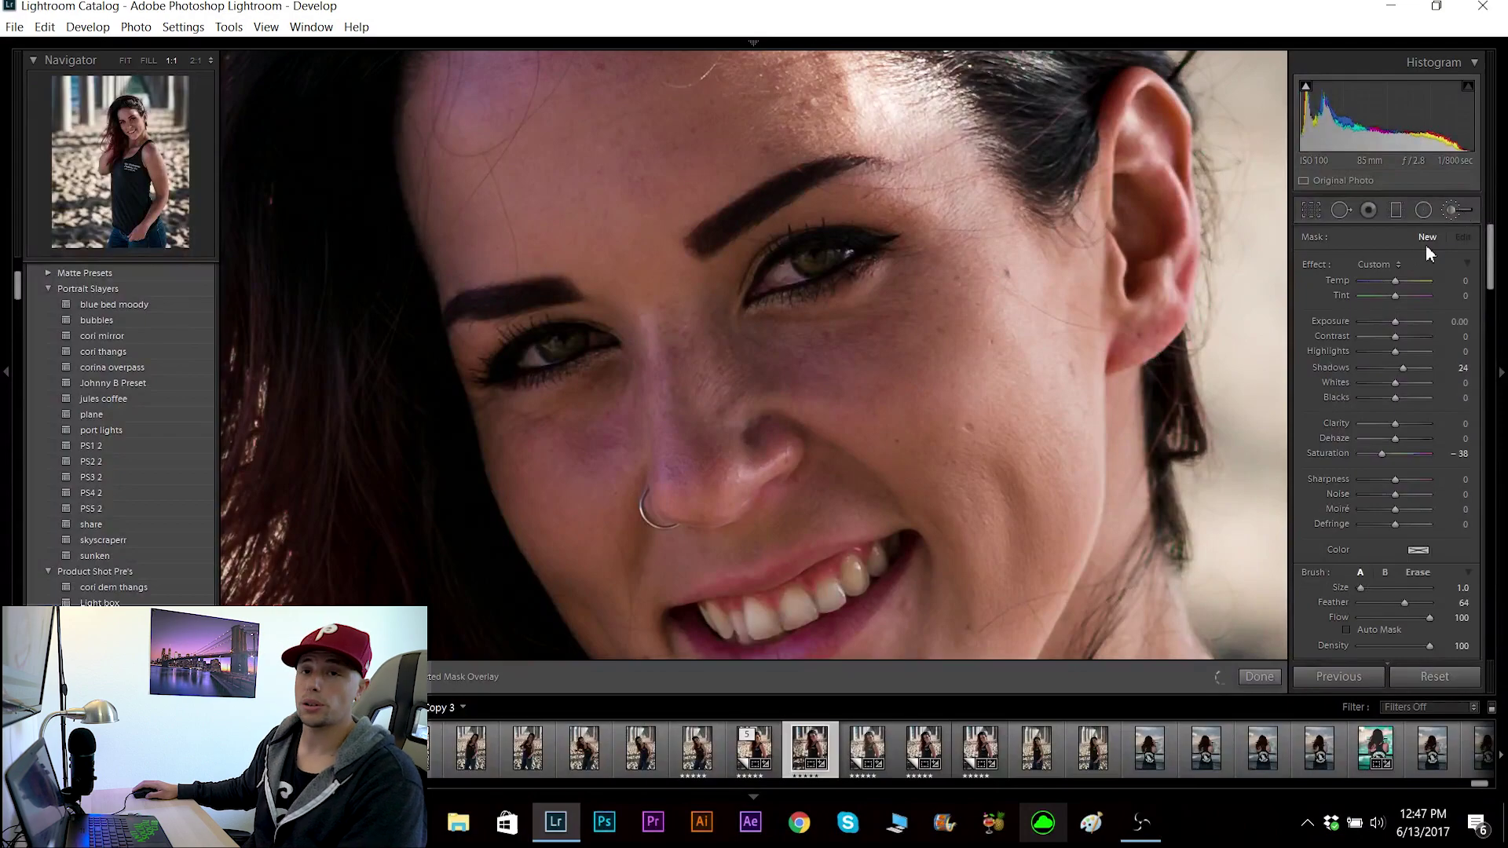
left_click(1382, 264)
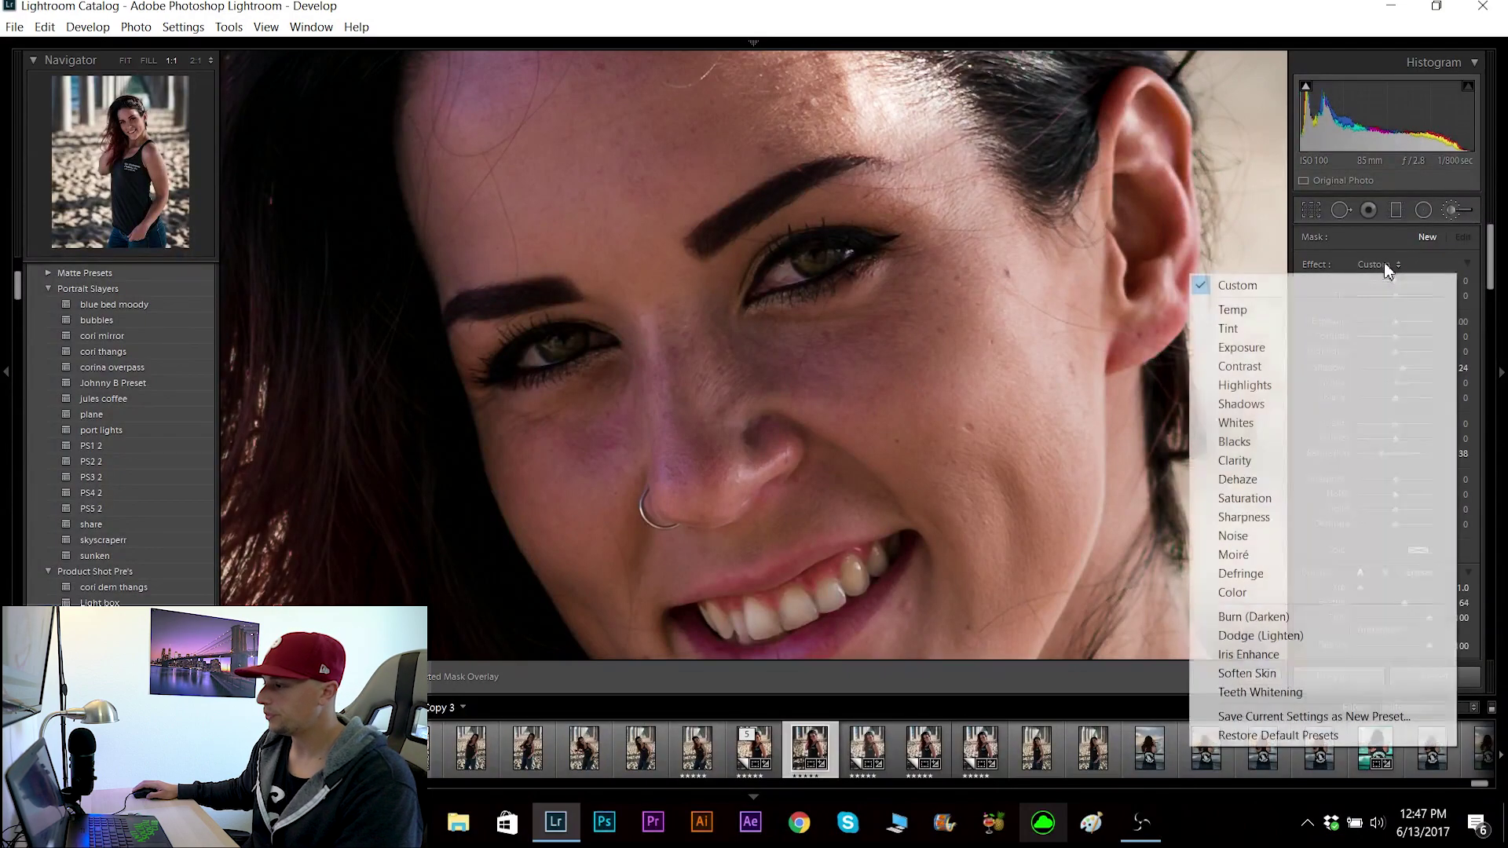
left_click(1323, 657)
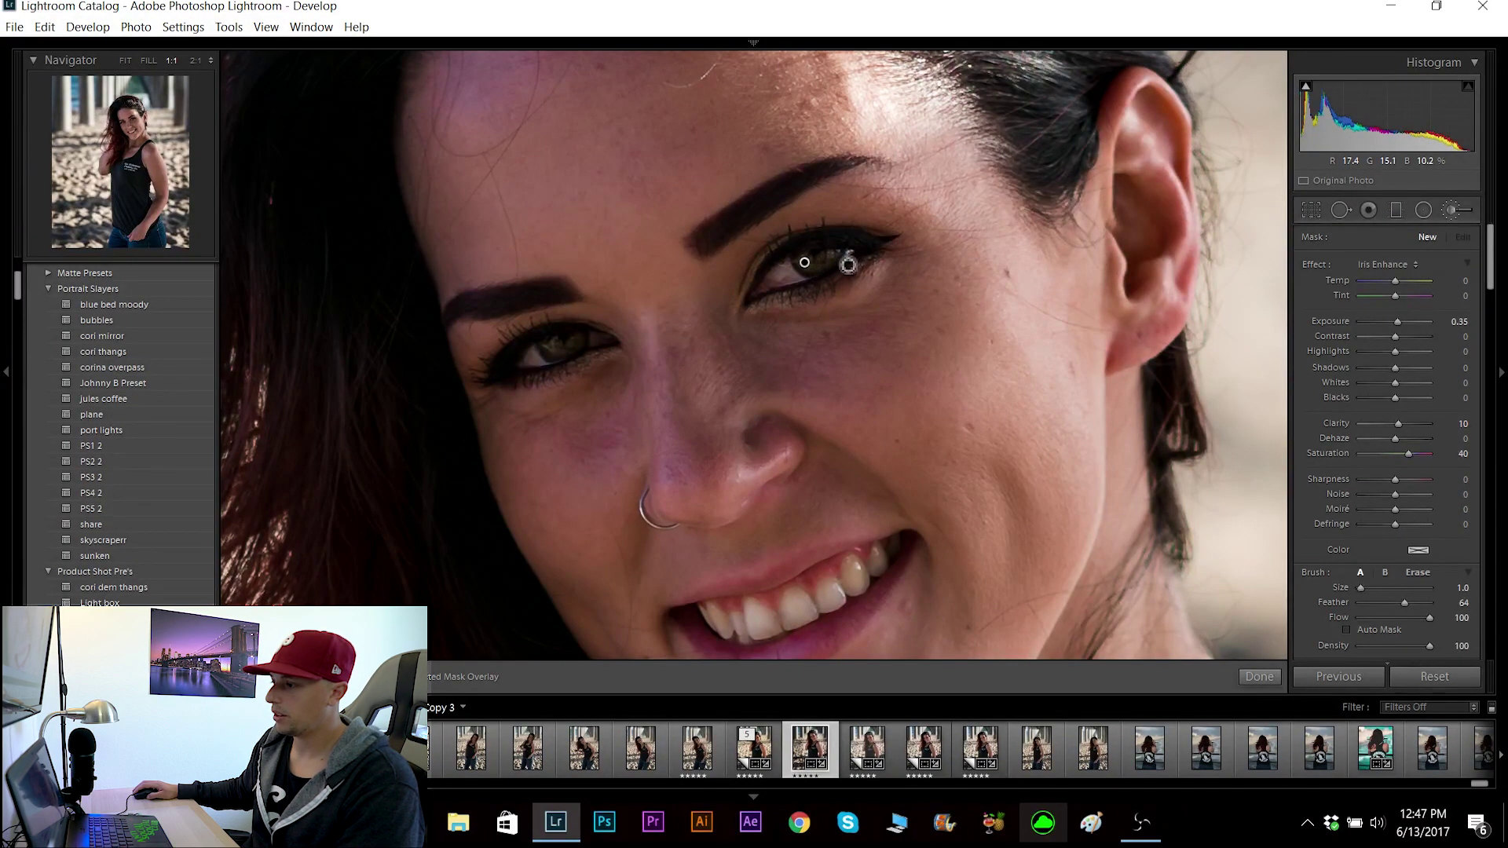
left_click_drag(813, 264, 846, 261)
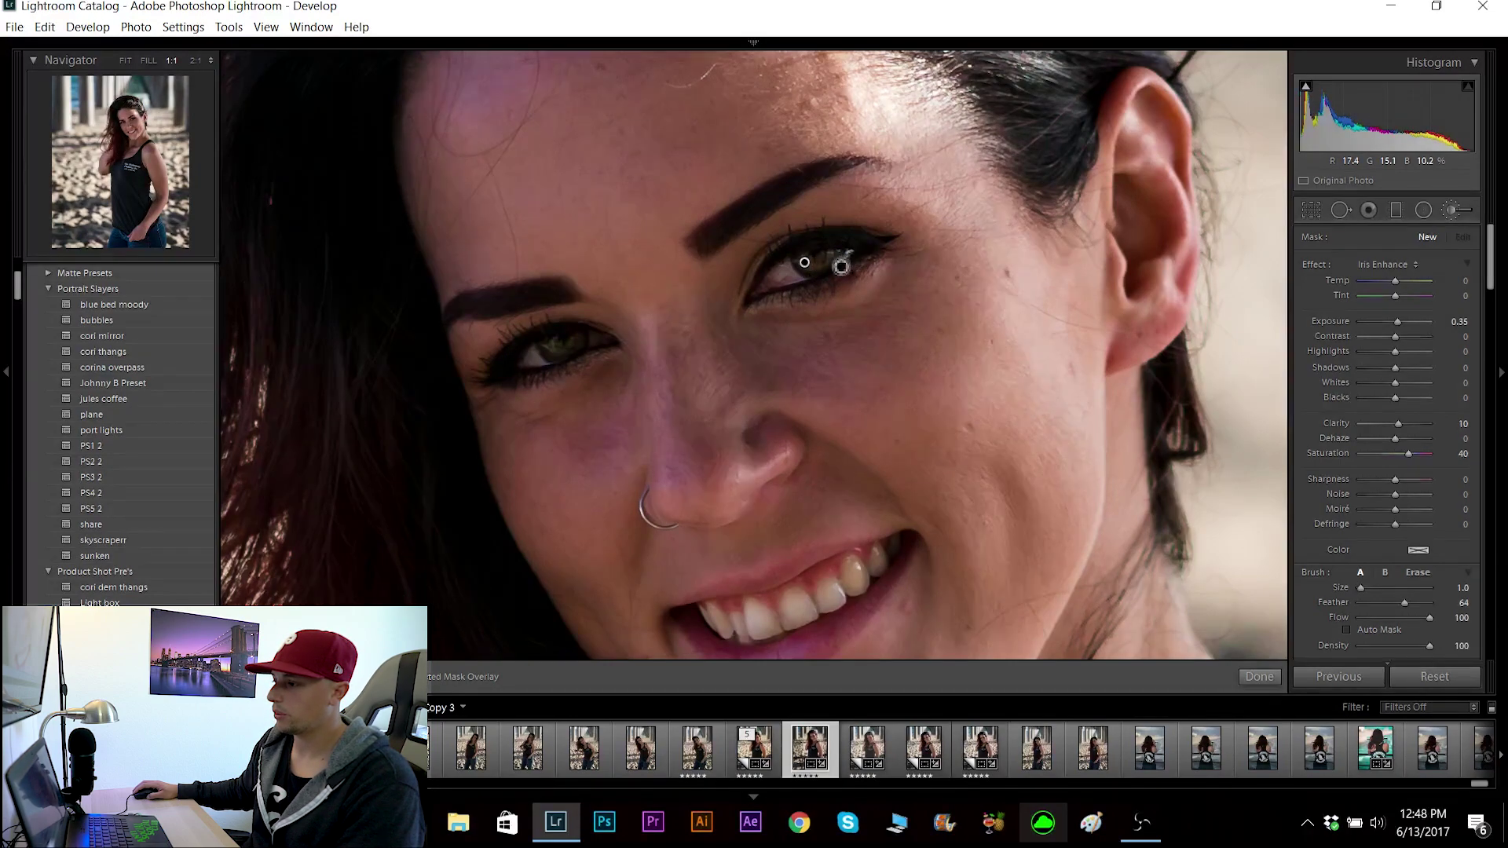
mouse_move(840, 266)
left_mouse_down()
mouse_move(824, 278)
mouse_move(804, 264)
left_mouse_up()
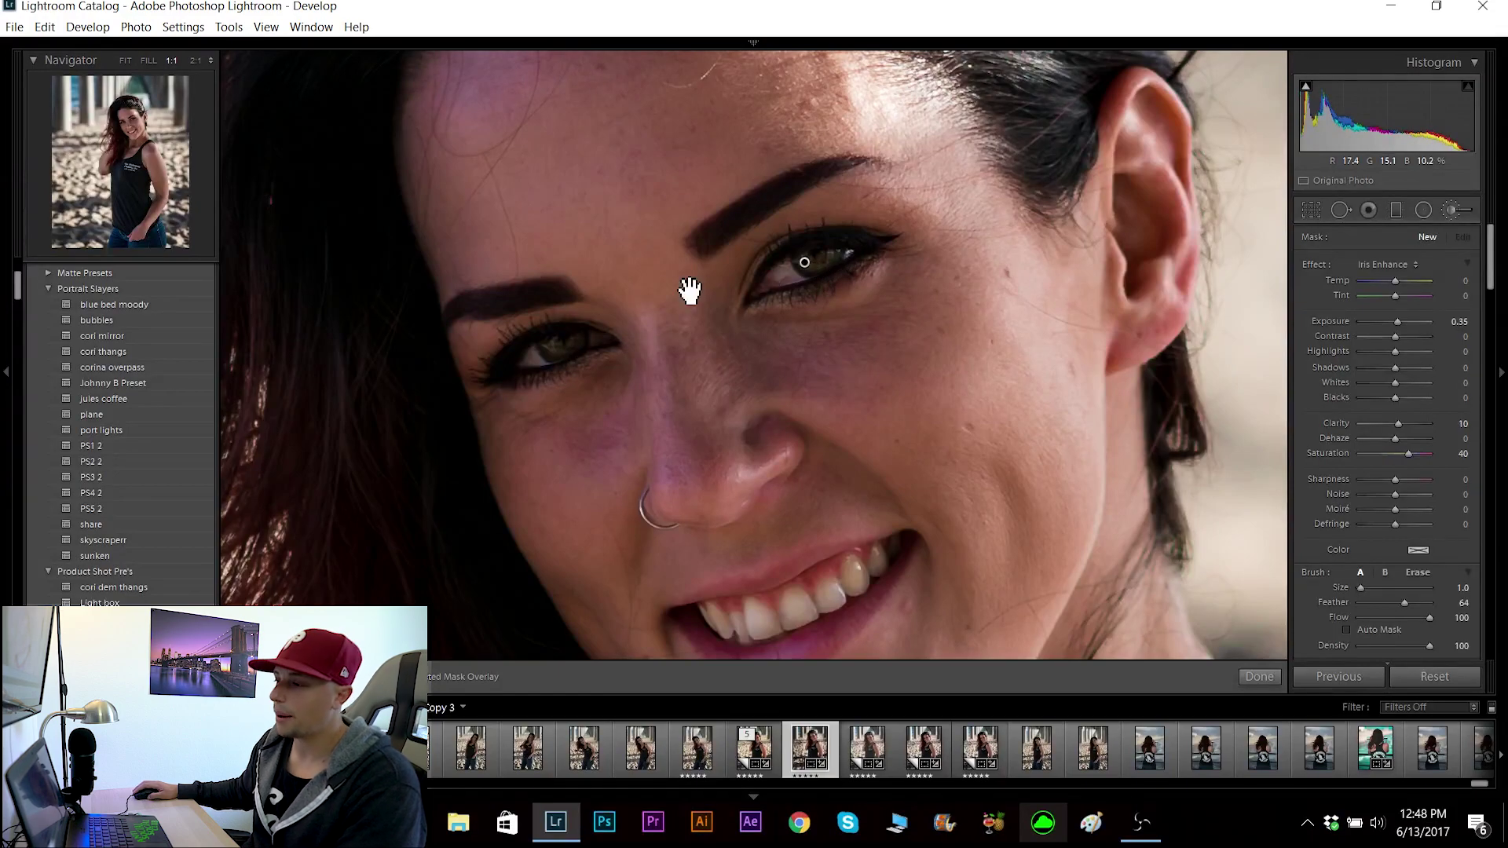
scroll(606, 340, "up", 1)
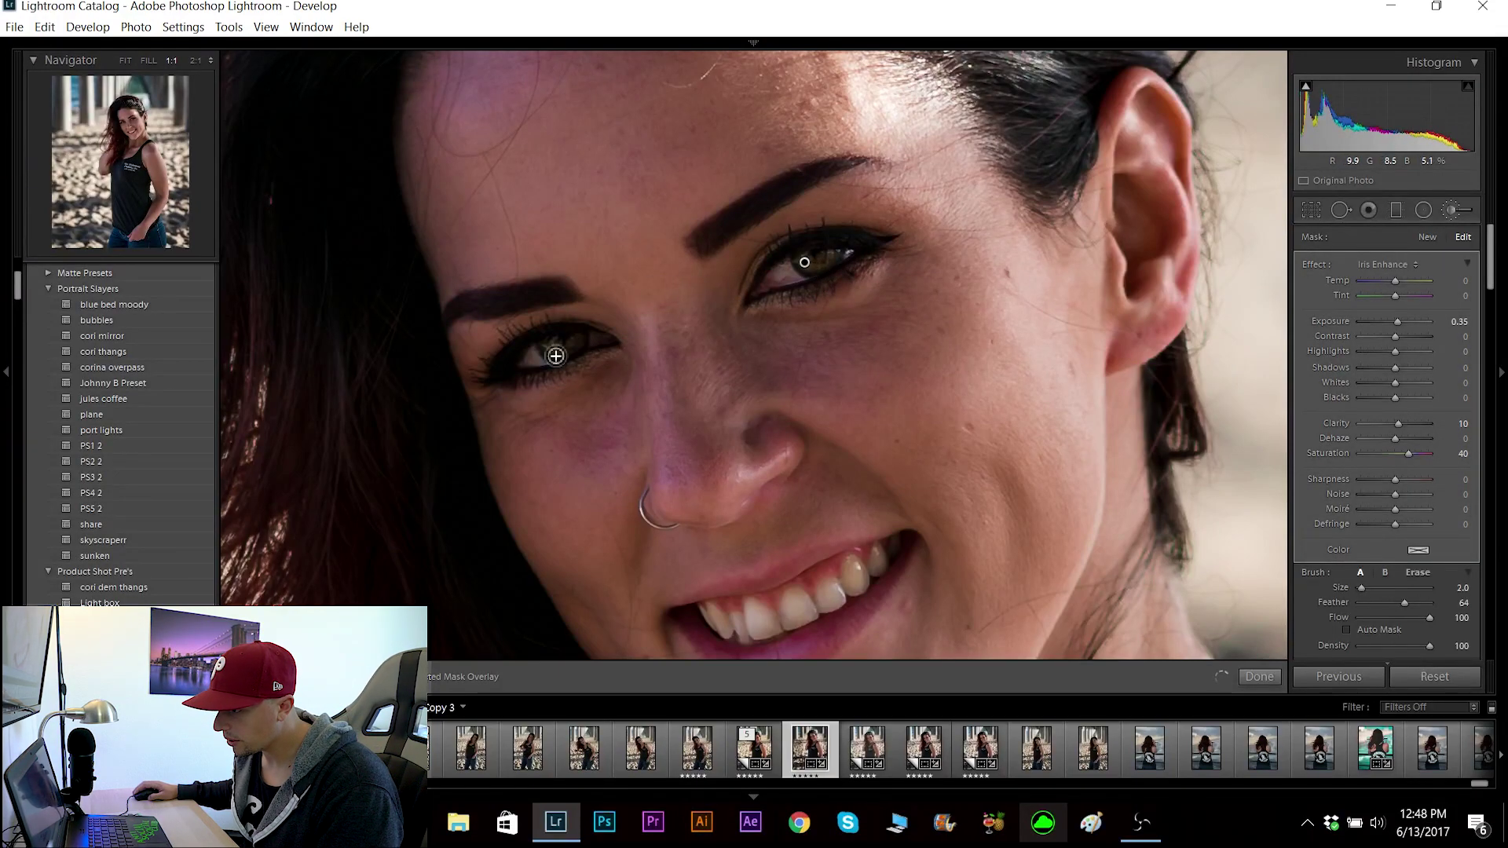
mouse_move(587, 346)
left_mouse_down()
mouse_move(553, 346)
mouse_move(575, 351)
left_mouse_up()
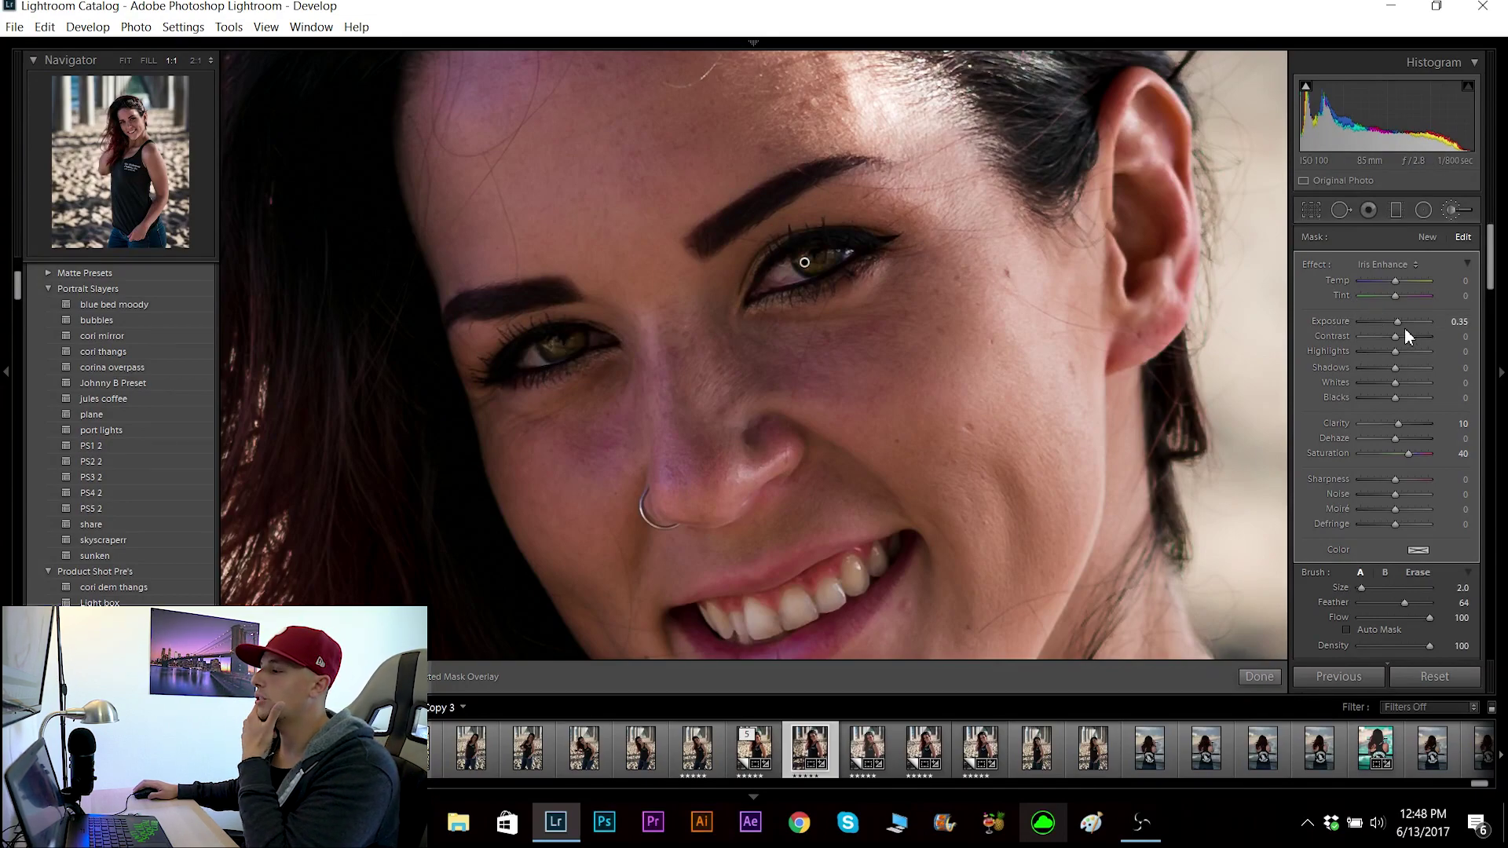
left_click_drag(1399, 322, 1397, 320)
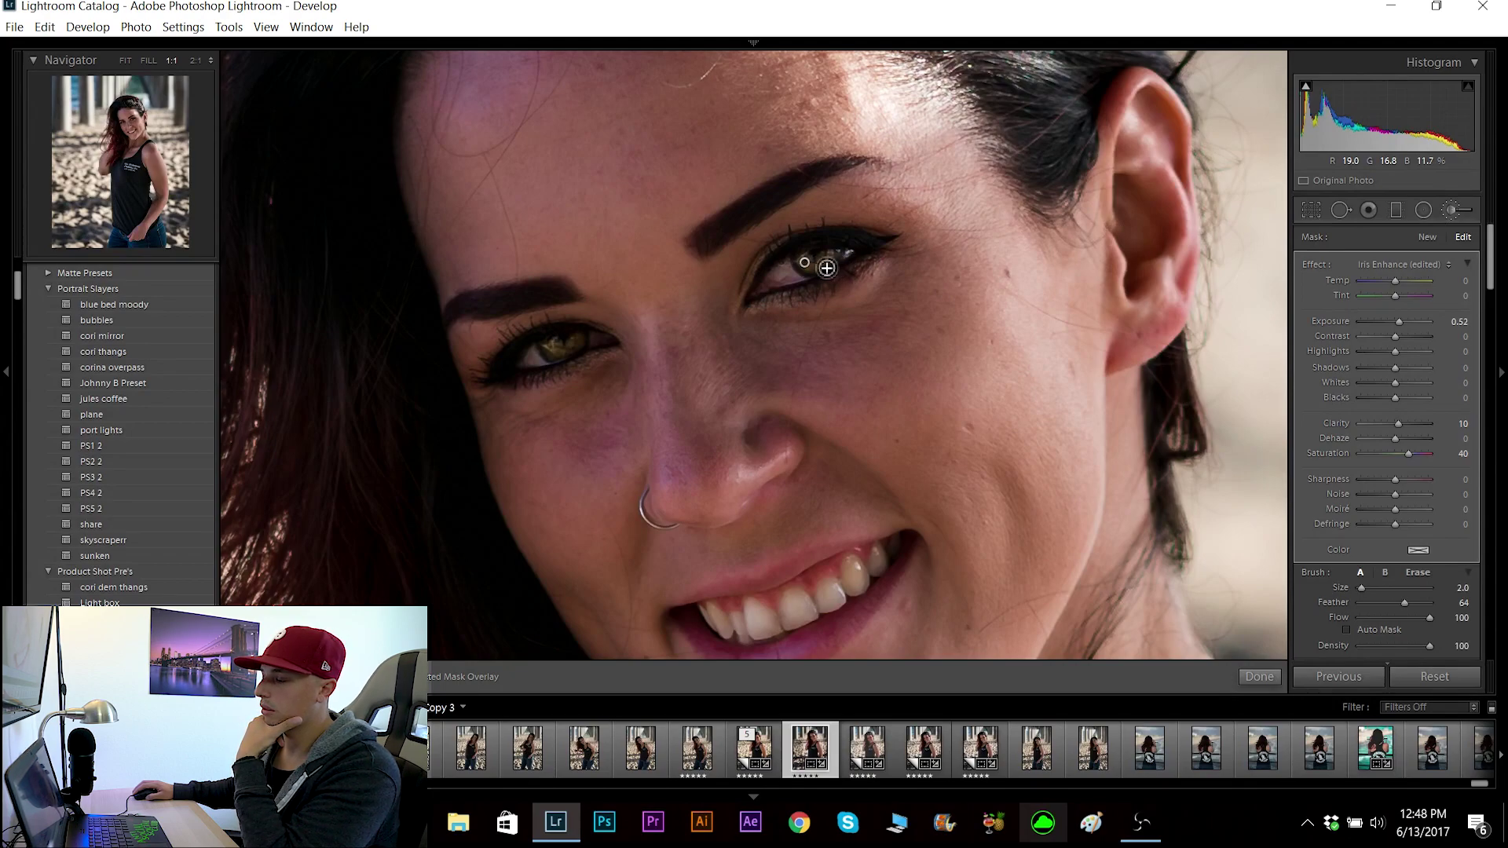
Step: Close the iris brush adjustment and zoom 1:1 onto the model's teeth
left_click(934, 373)
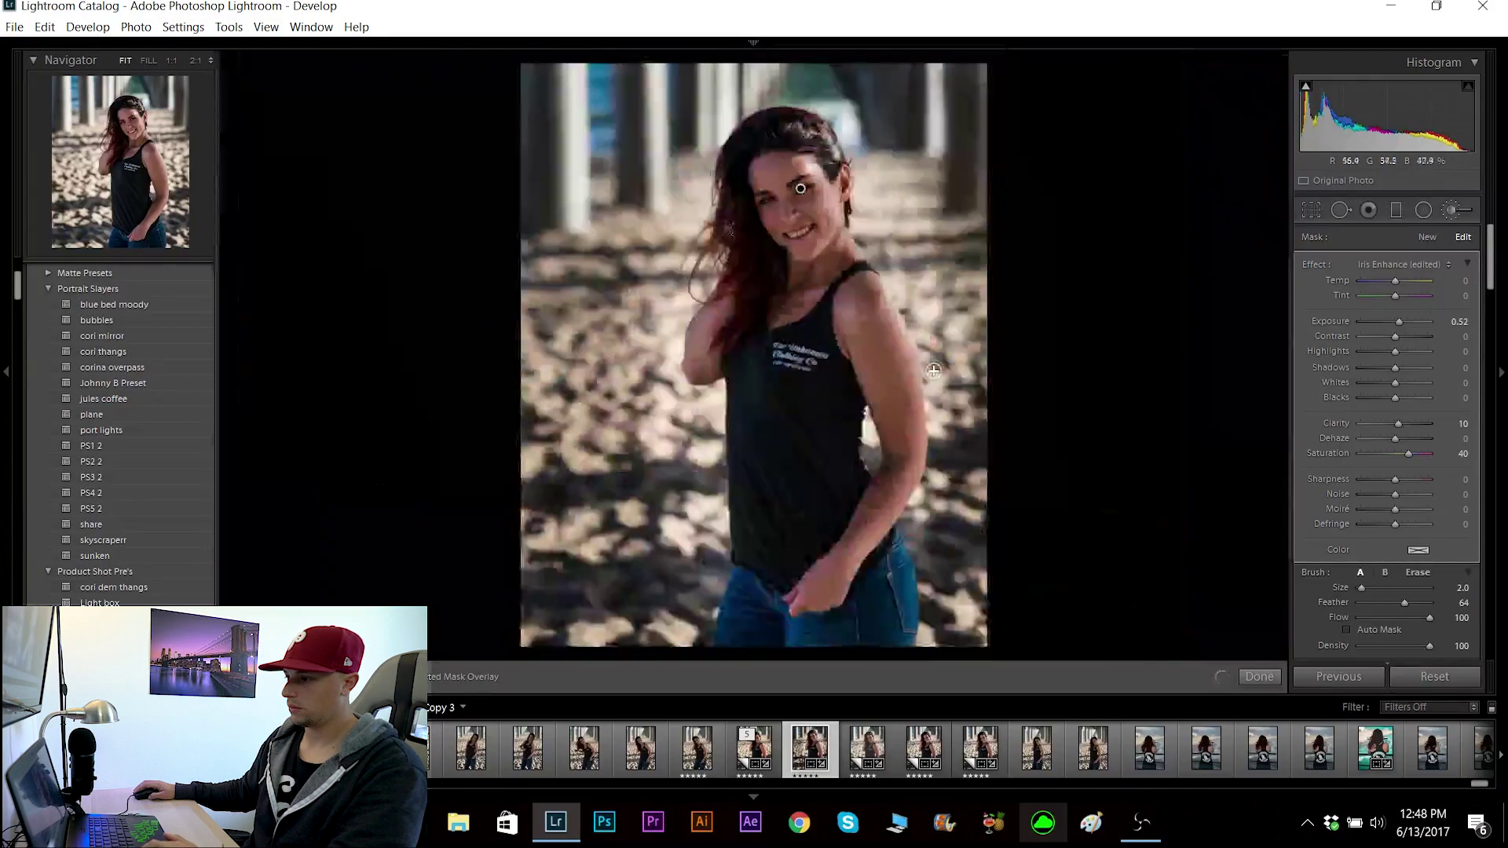
left_click(1453, 219)
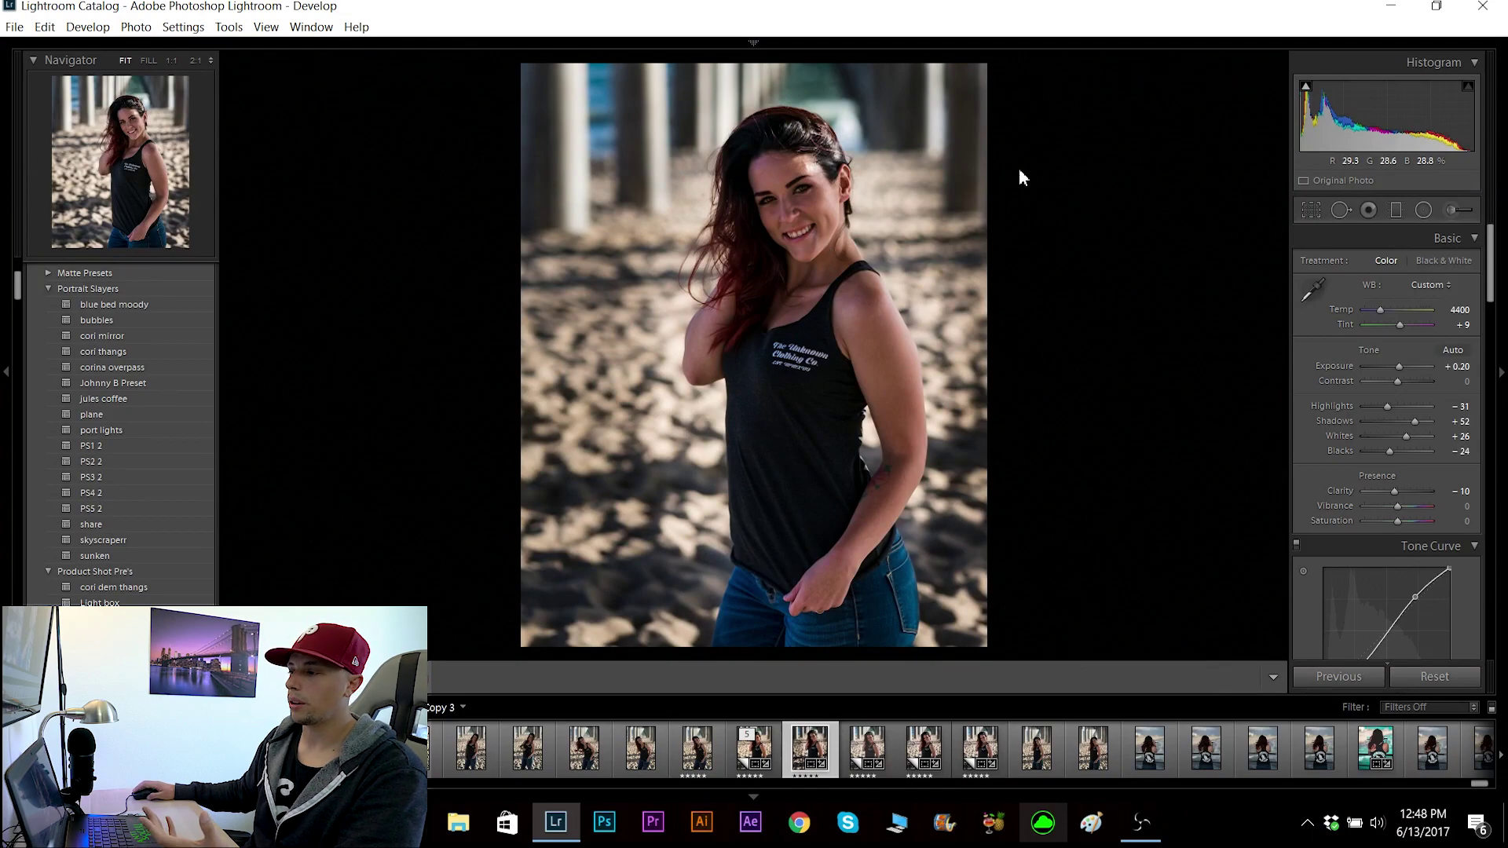
left_click(800, 253)
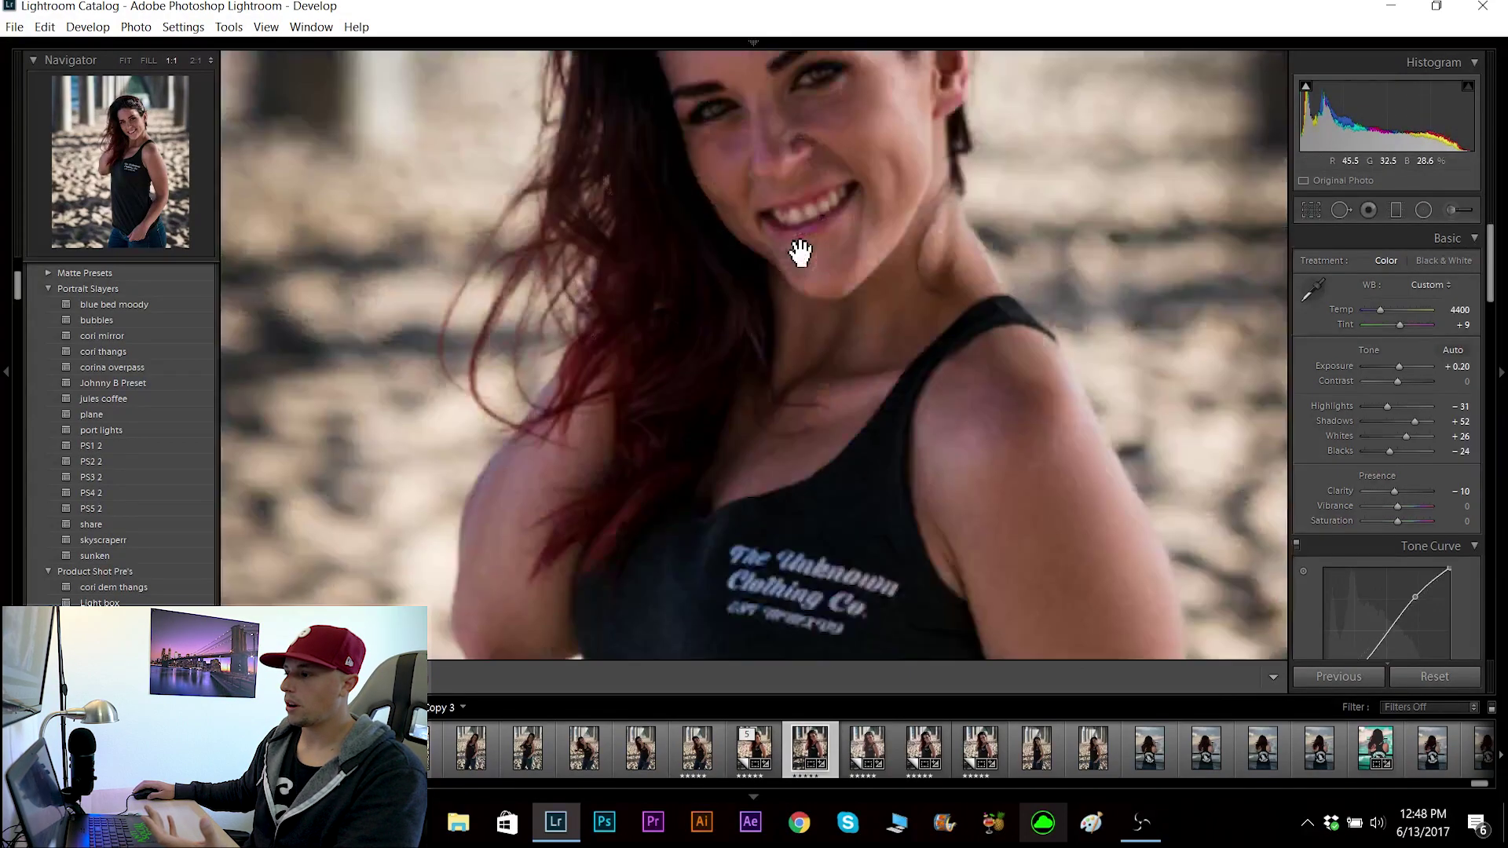
left_click_drag(960, 193, 890, 438)
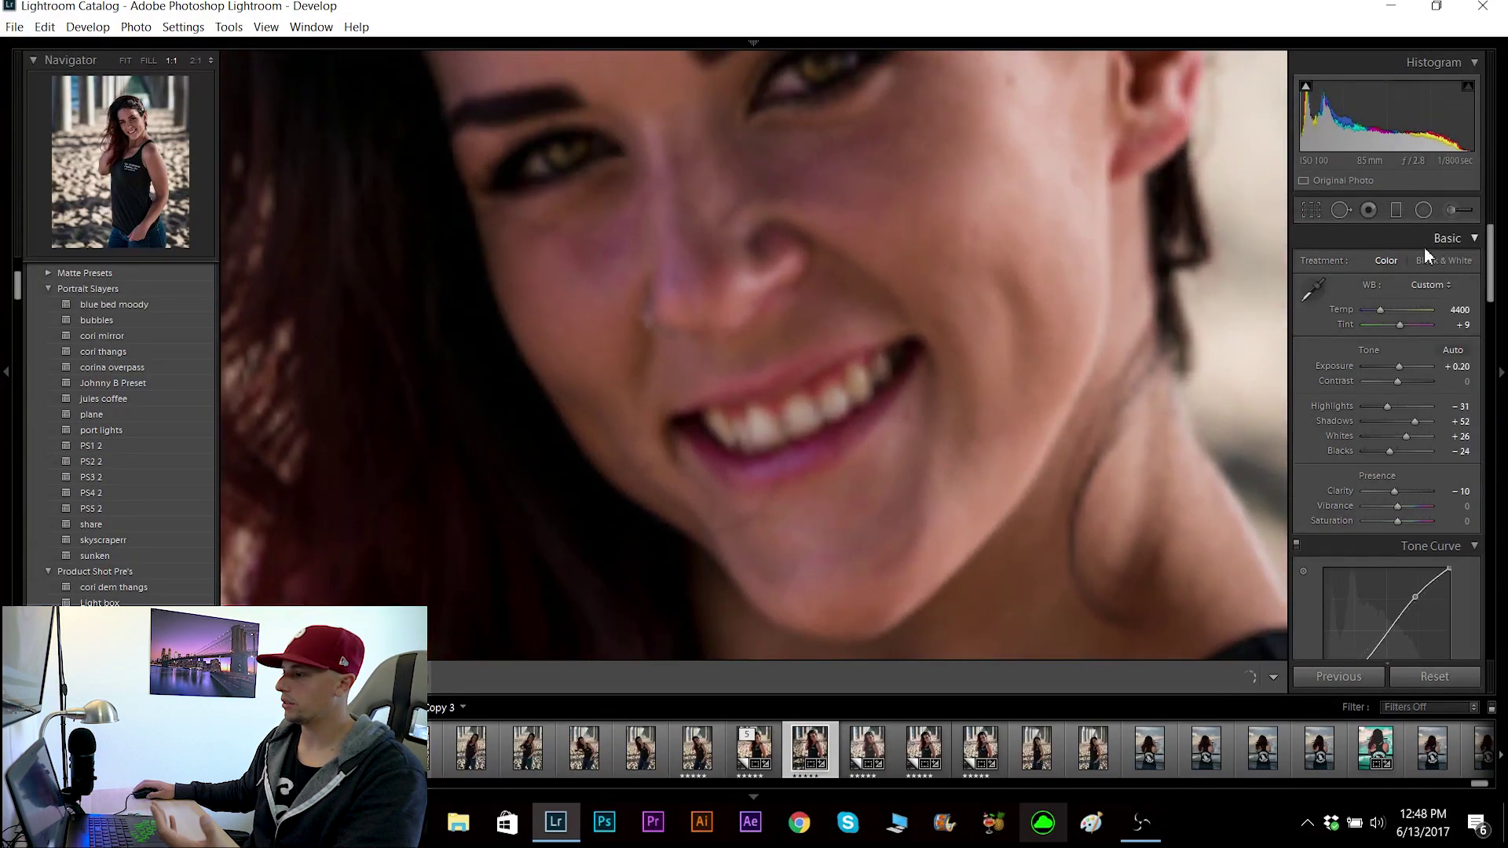
Step: Paint a Teeth Whitening brush adjustment over the front and remaining teeth, shrinking the brush
left_click(1458, 209)
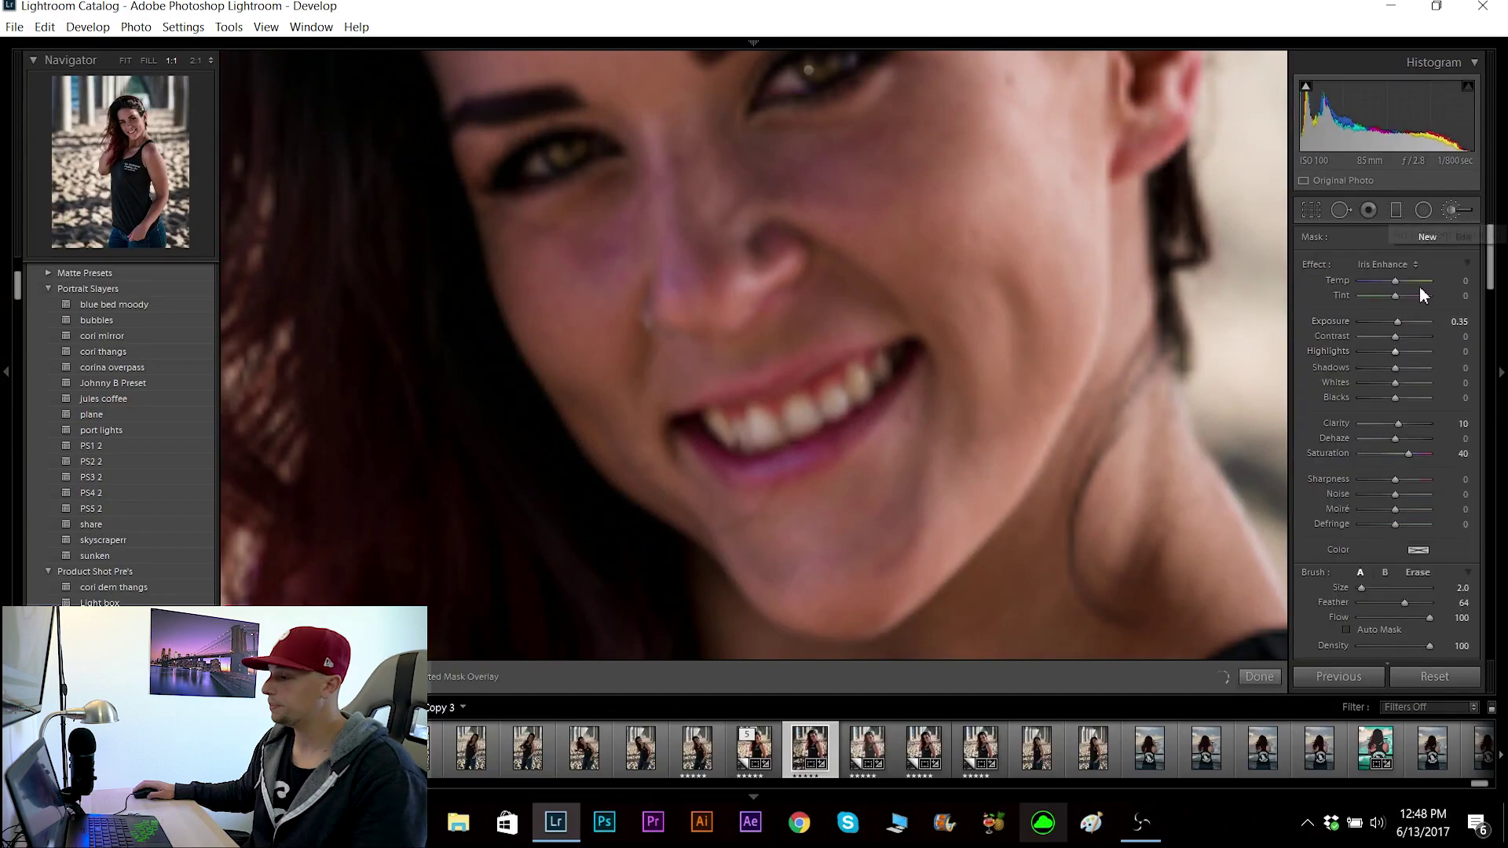
left_click(1379, 262)
left_click(1319, 666)
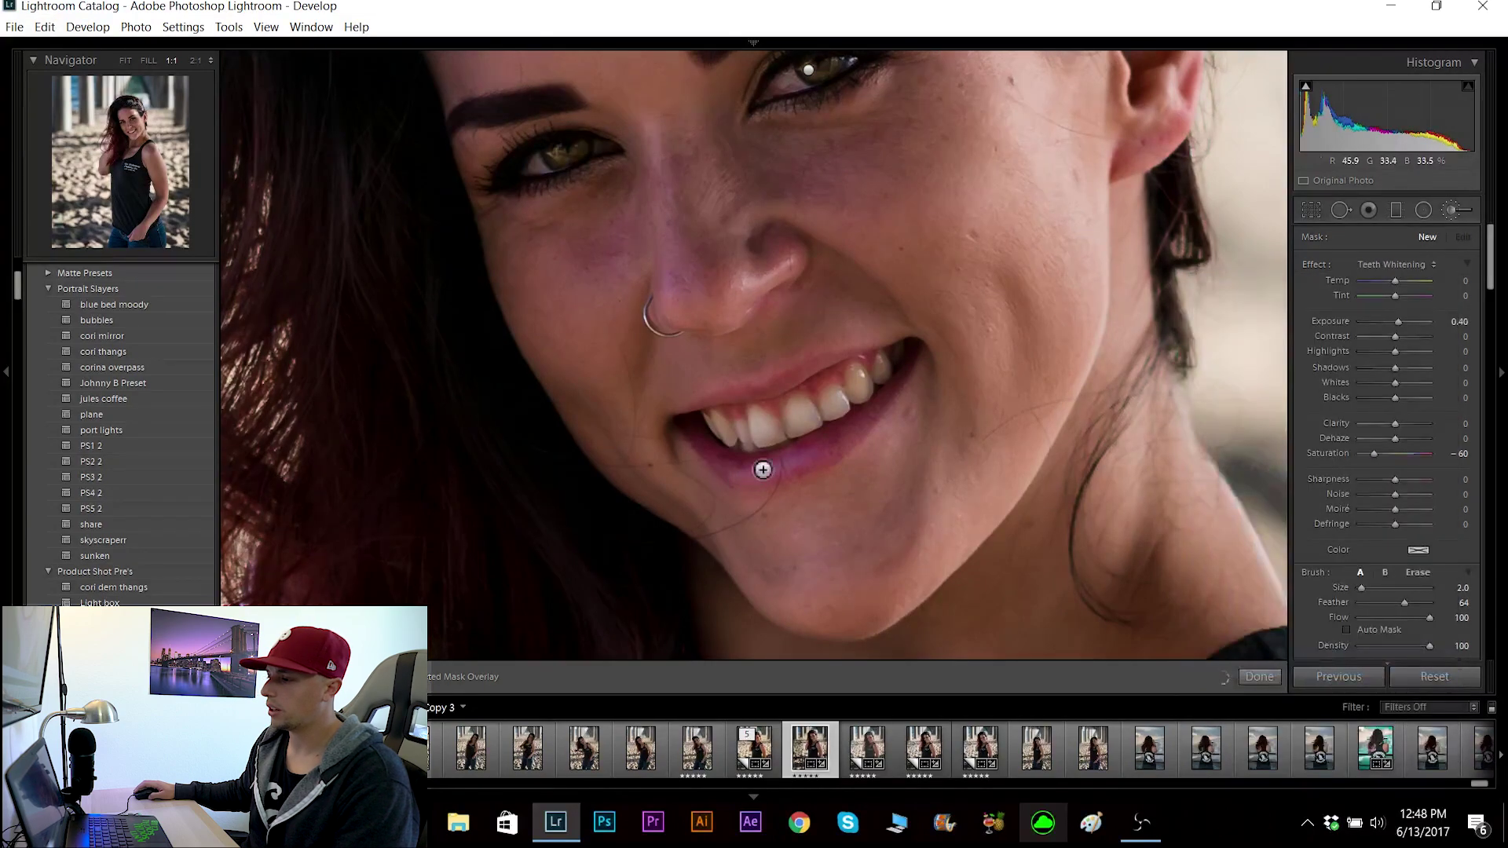
scroll(792, 425, "down", 2)
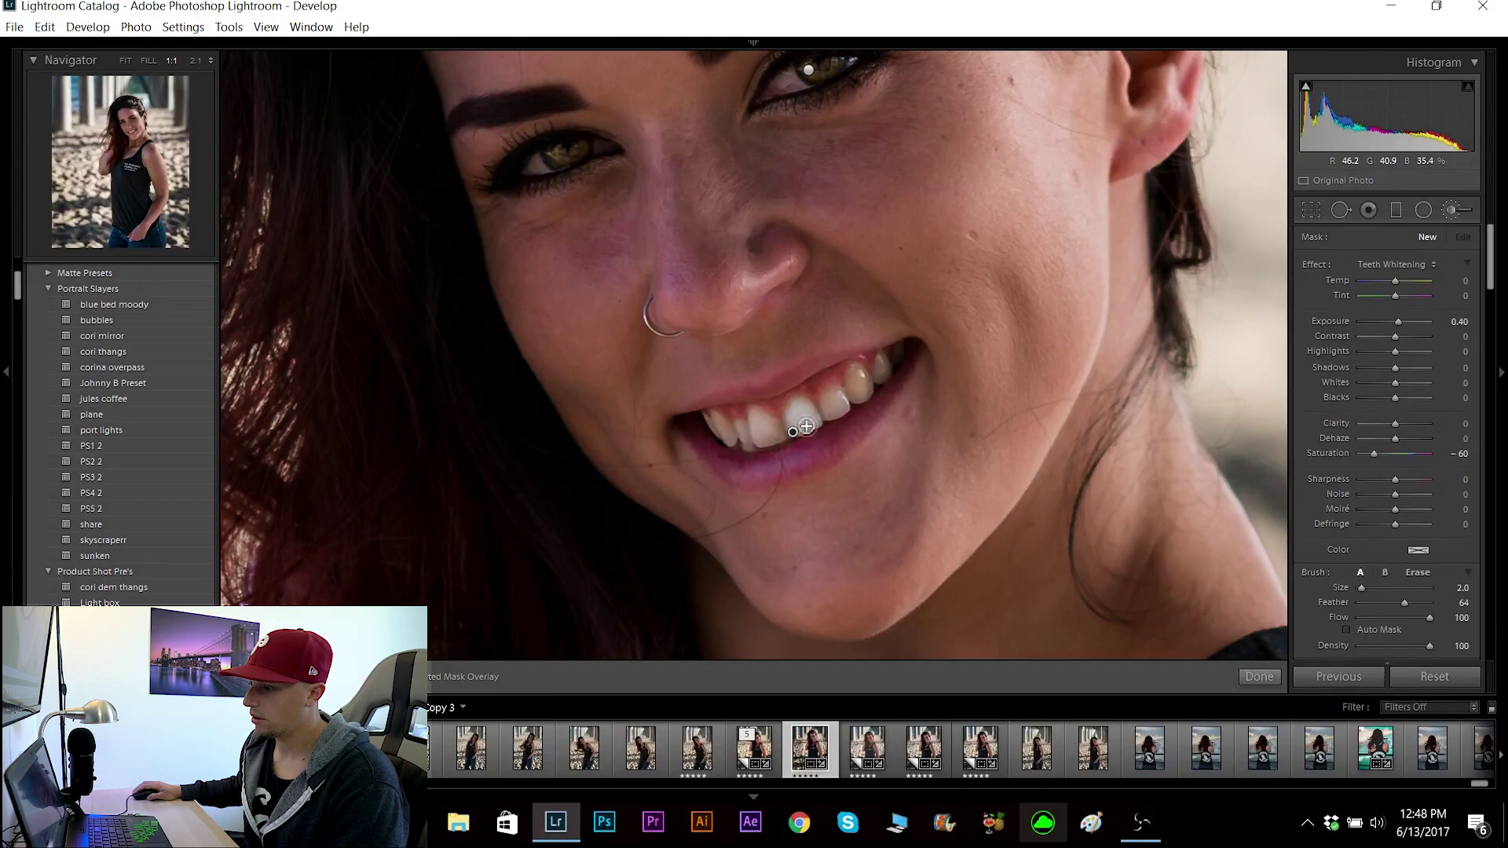
key("h")
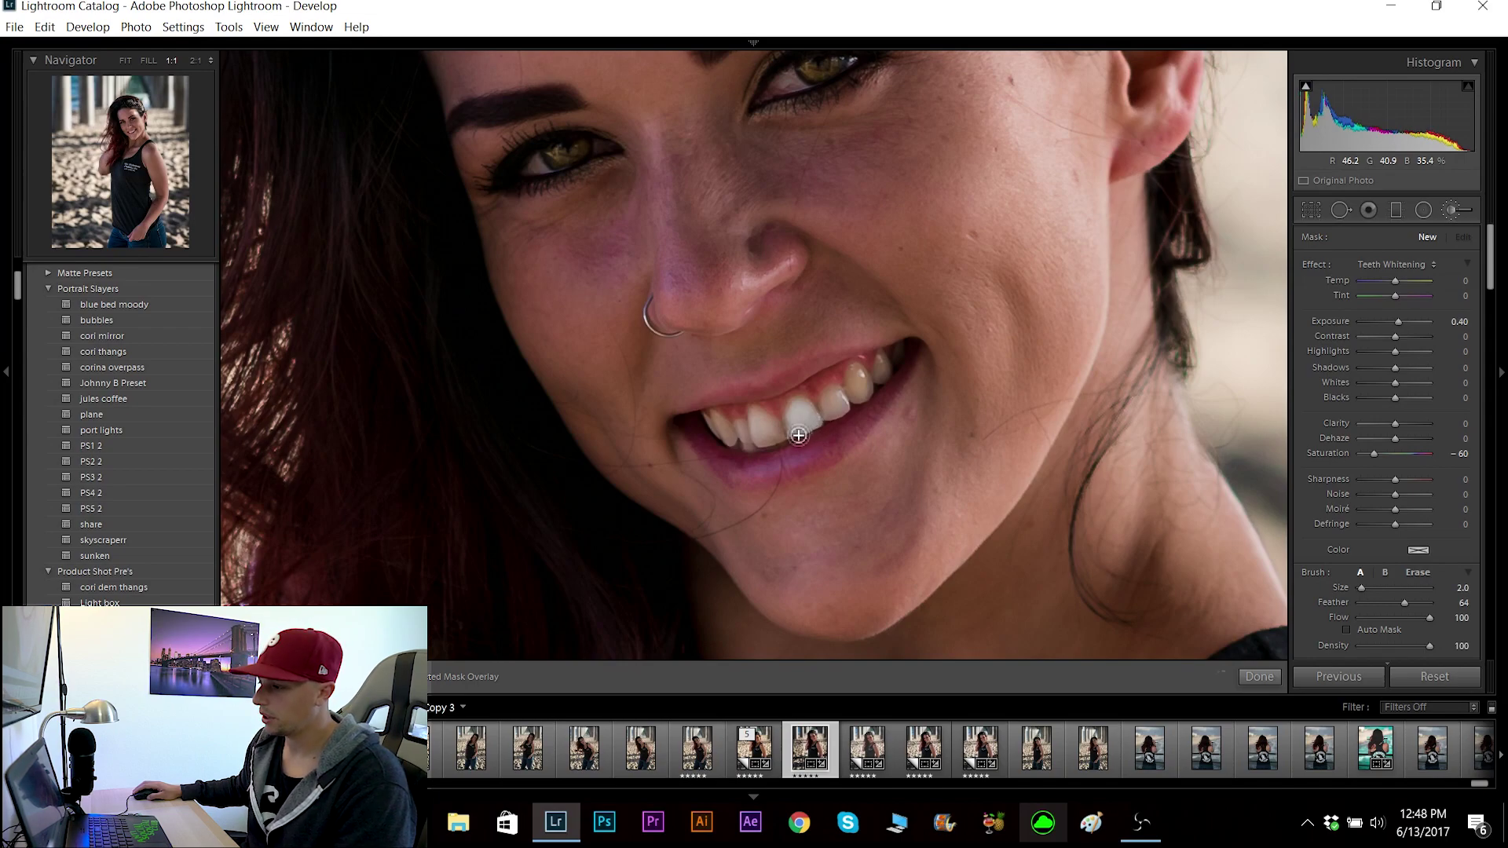
left_click_drag(798, 435, 818, 425)
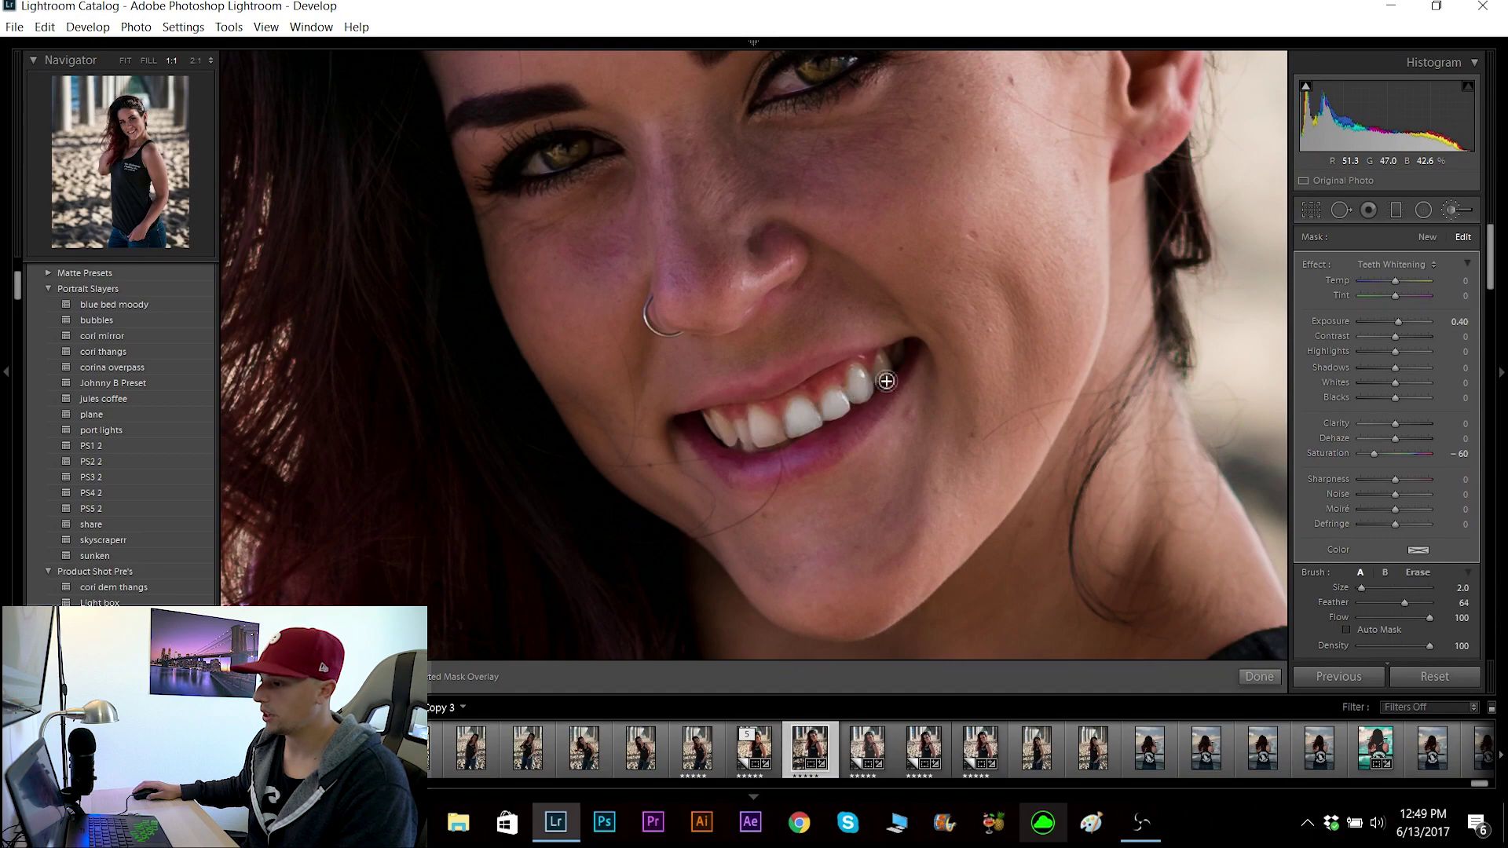
mouse_move(886, 380)
left_mouse_down()
mouse_move(780, 446)
mouse_move(720, 425)
mouse_move(789, 446)
mouse_move(727, 441)
left_mouse_up()
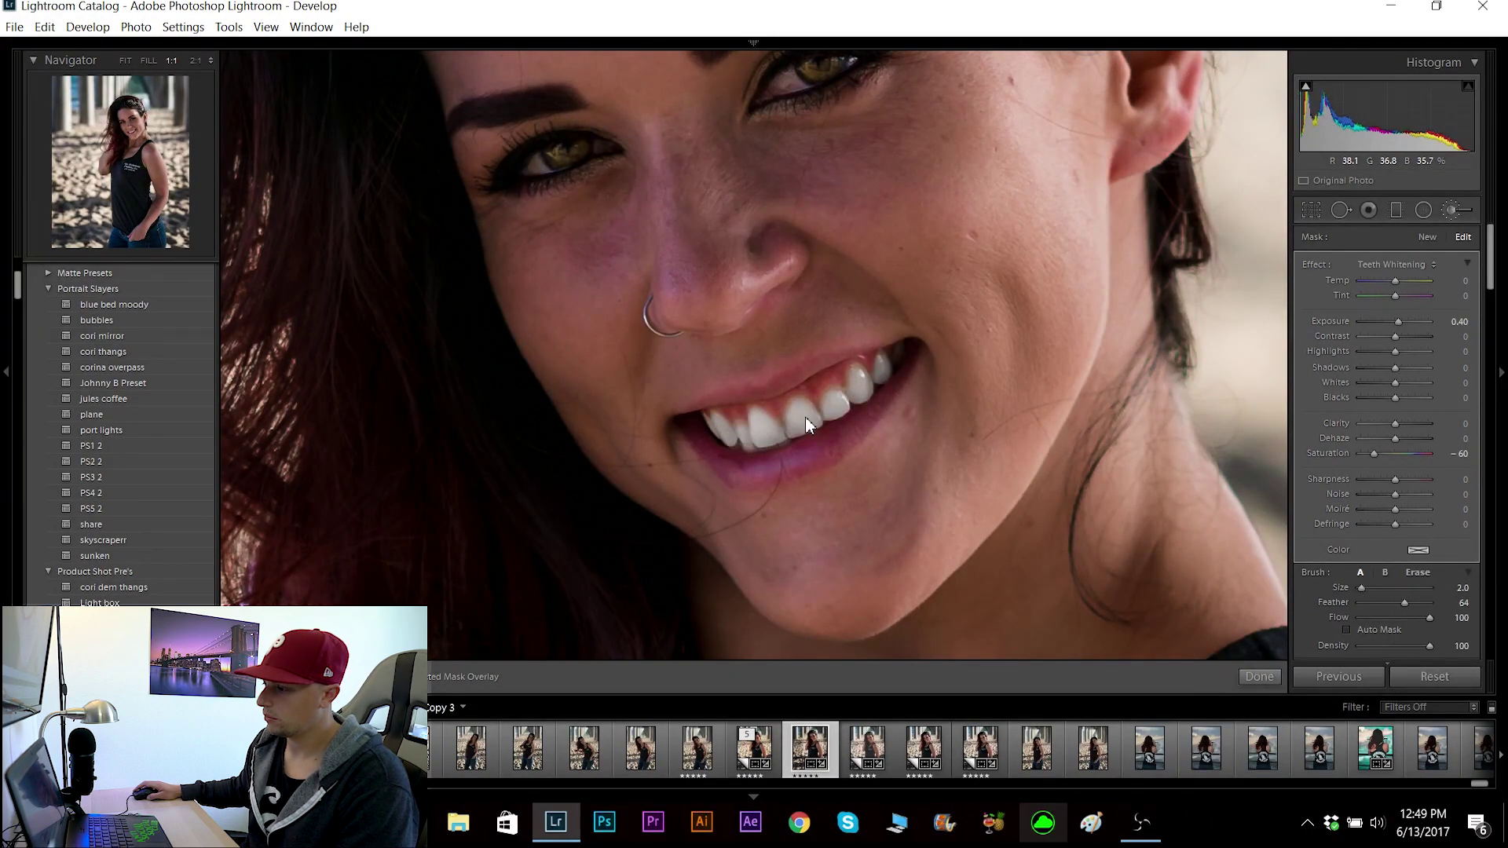
key("bracketleft")
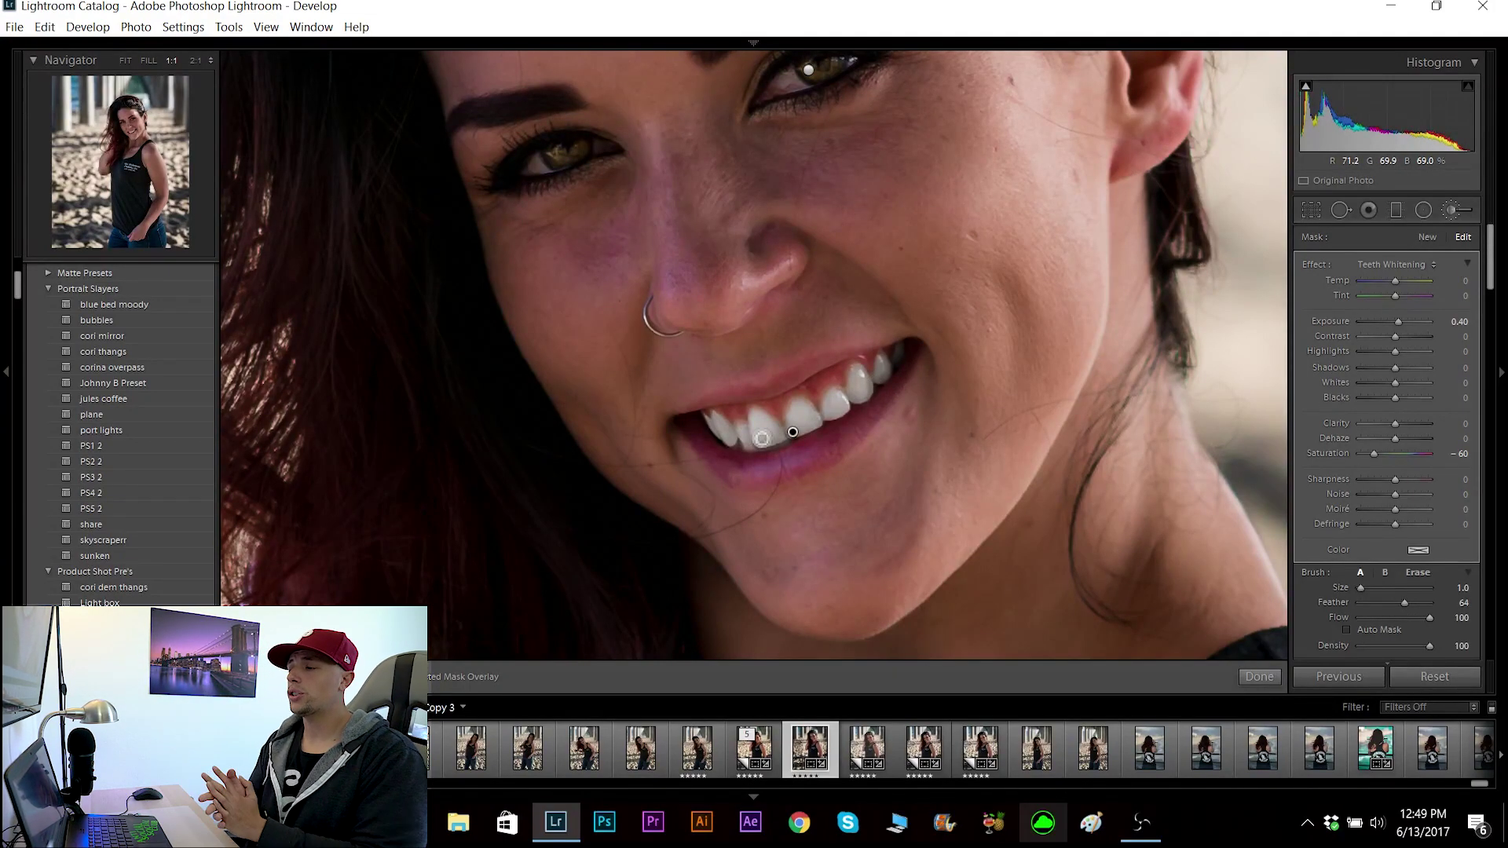
Step: Close the Adjustment Brush and zoom in on her face to inspect the whitened teeth and eyes
key("z")
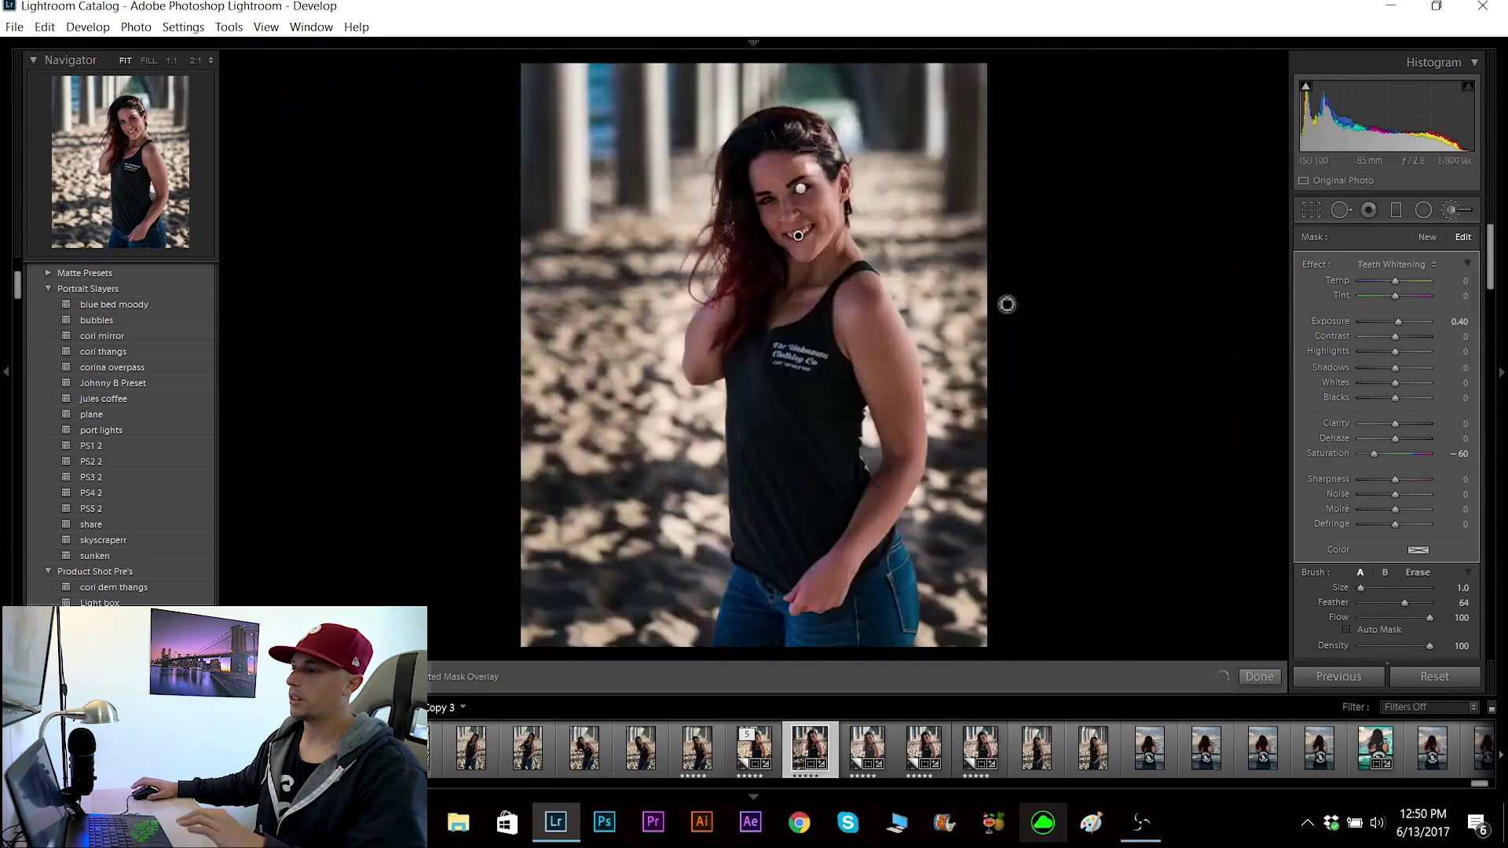
left_click(1458, 211)
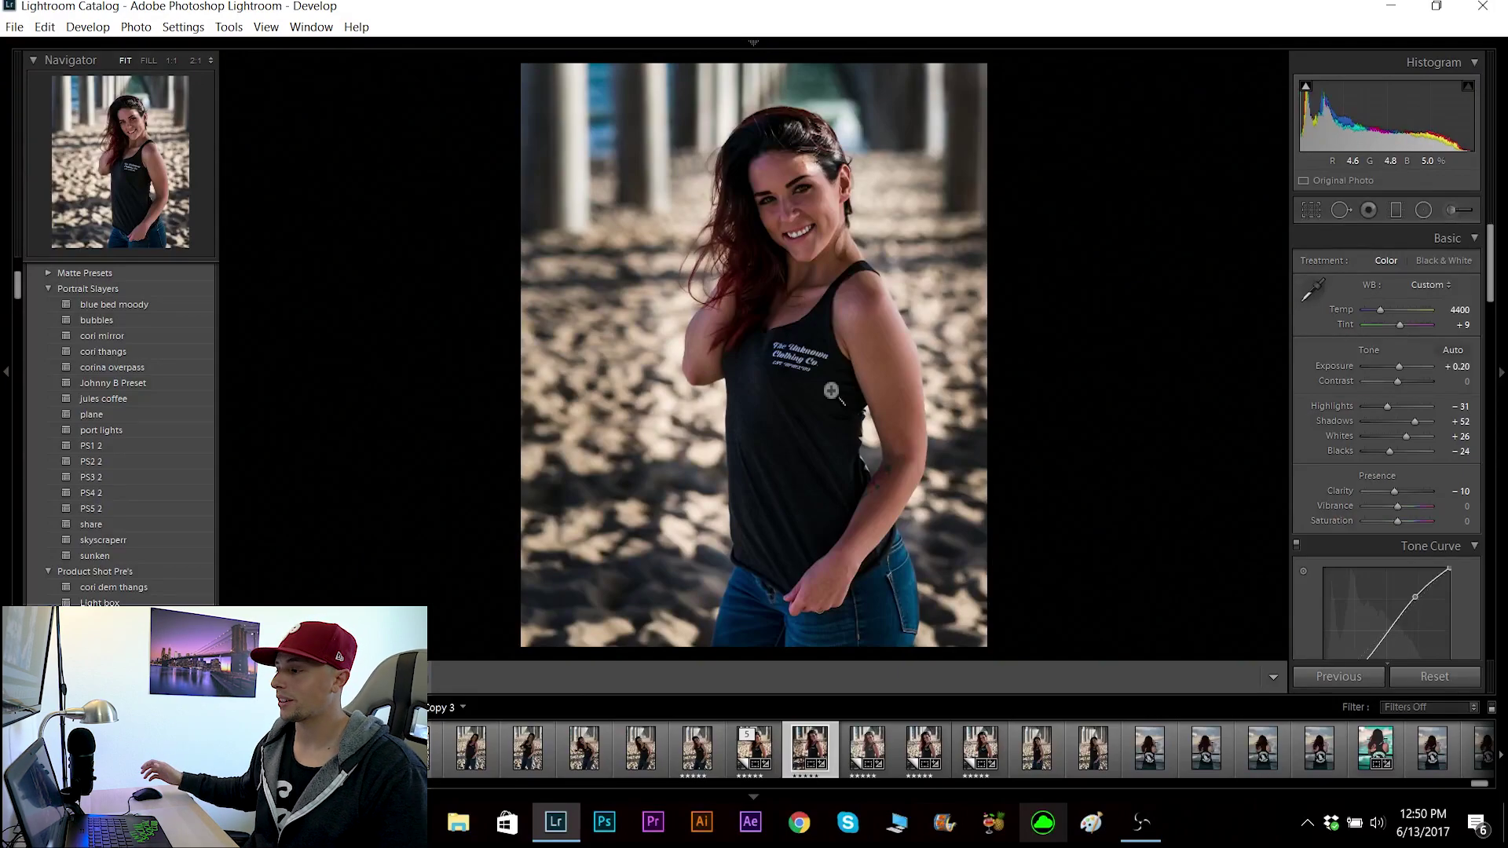
left_click(835, 240)
left_click(835, 240)
left_click_drag(747, 189, 902, 397)
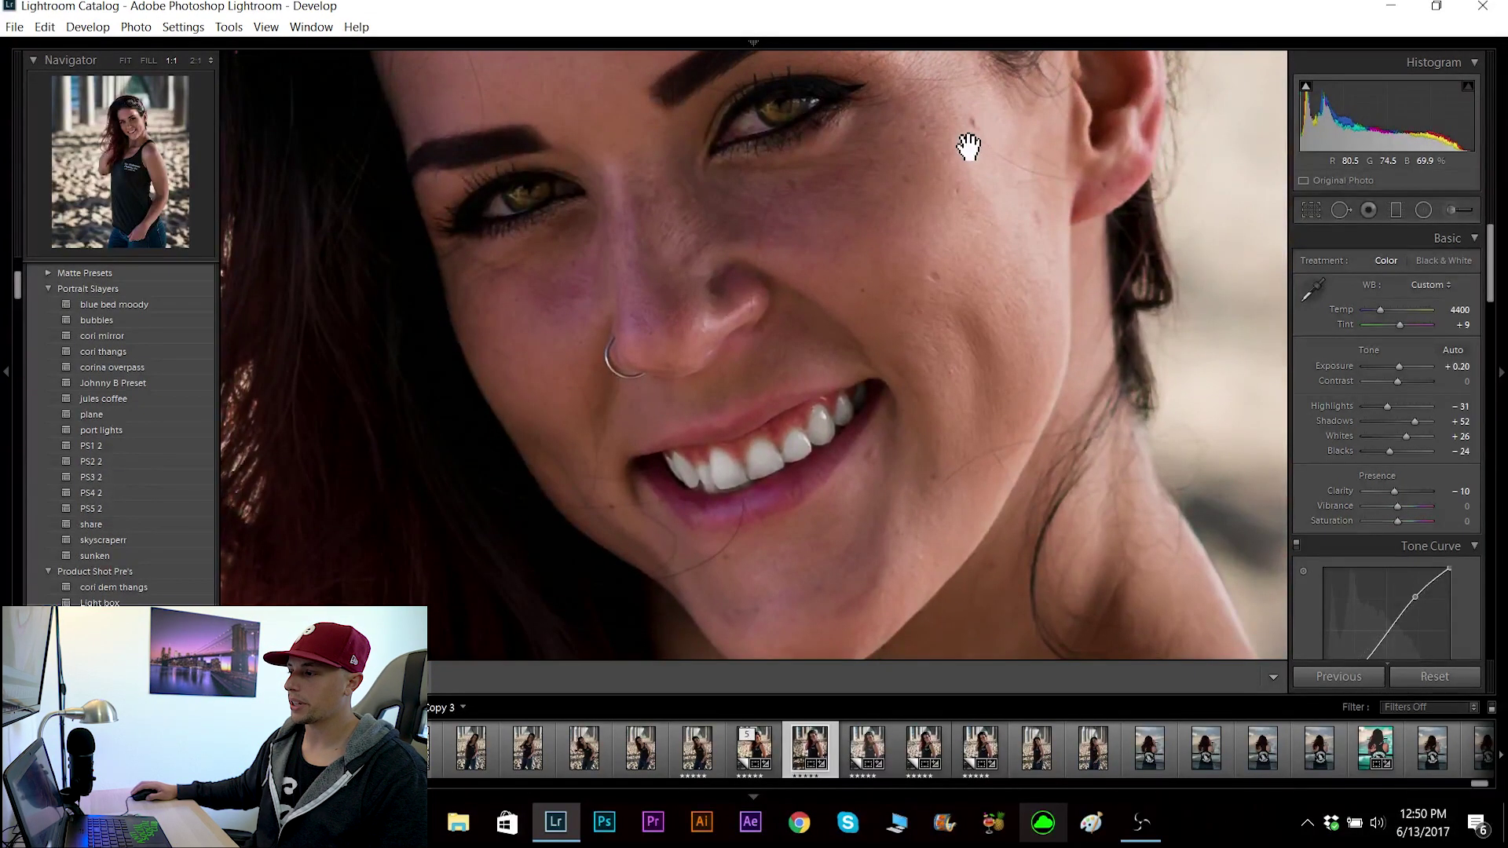
left_click(989, 545)
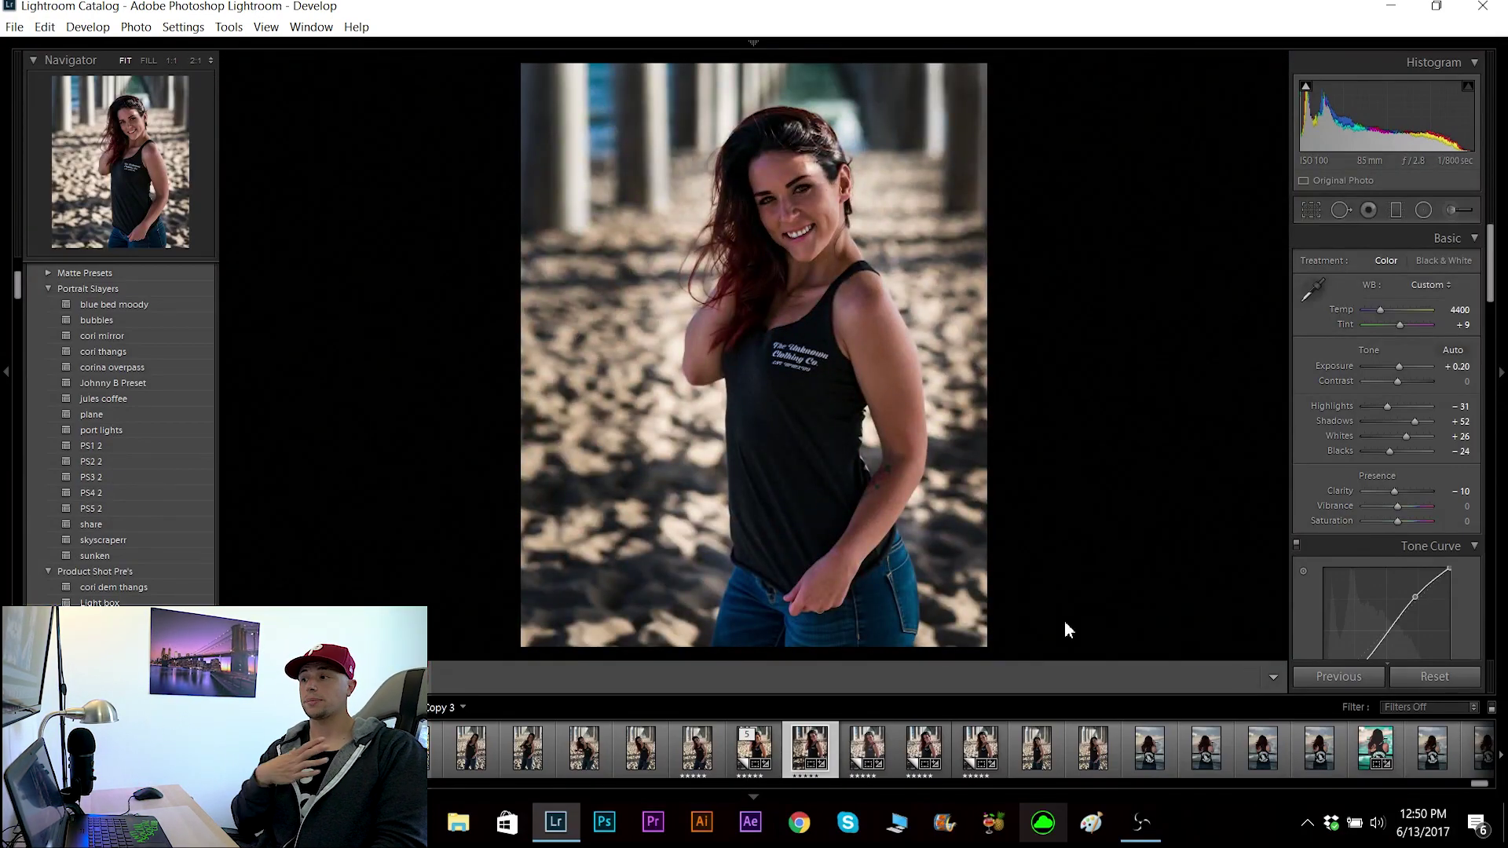
left_click(826, 201)
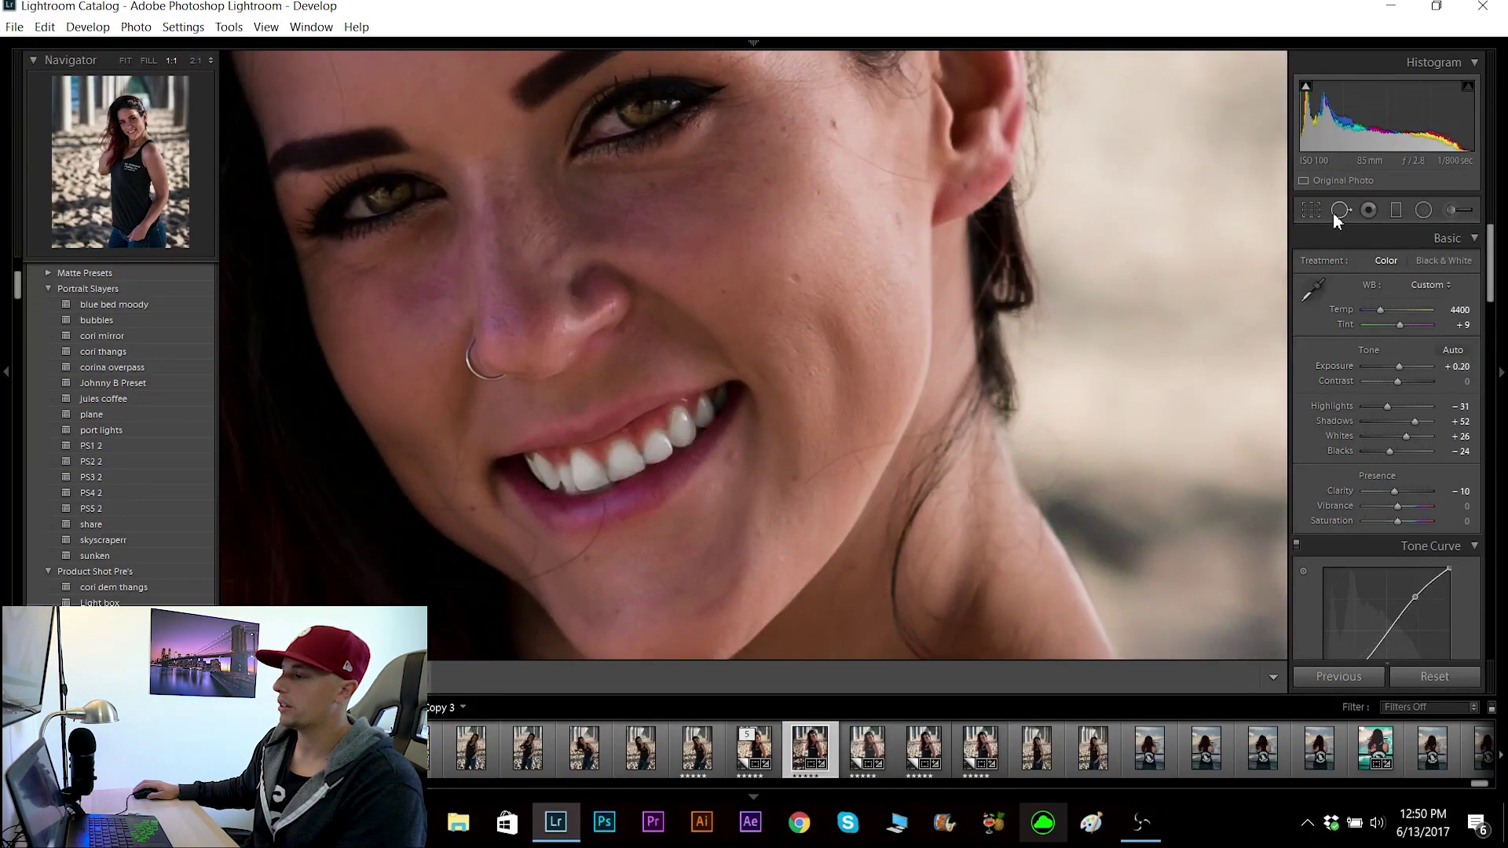
Step: Heal the blemishes on her cheek with Spot Removal in Heal mode at size 14
left_click(1339, 210)
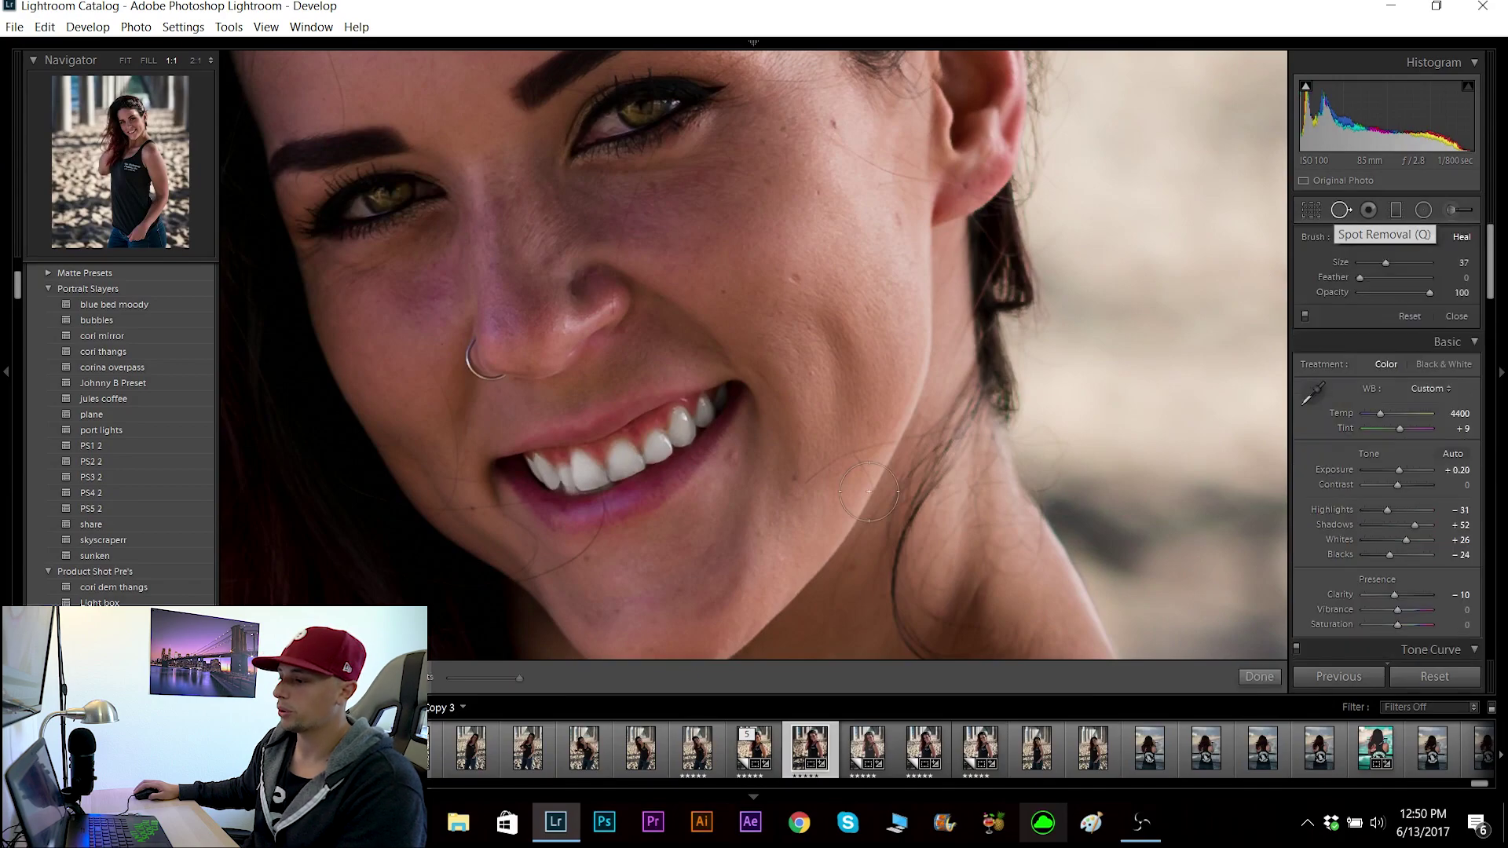
scroll(803, 279, "down", 4)
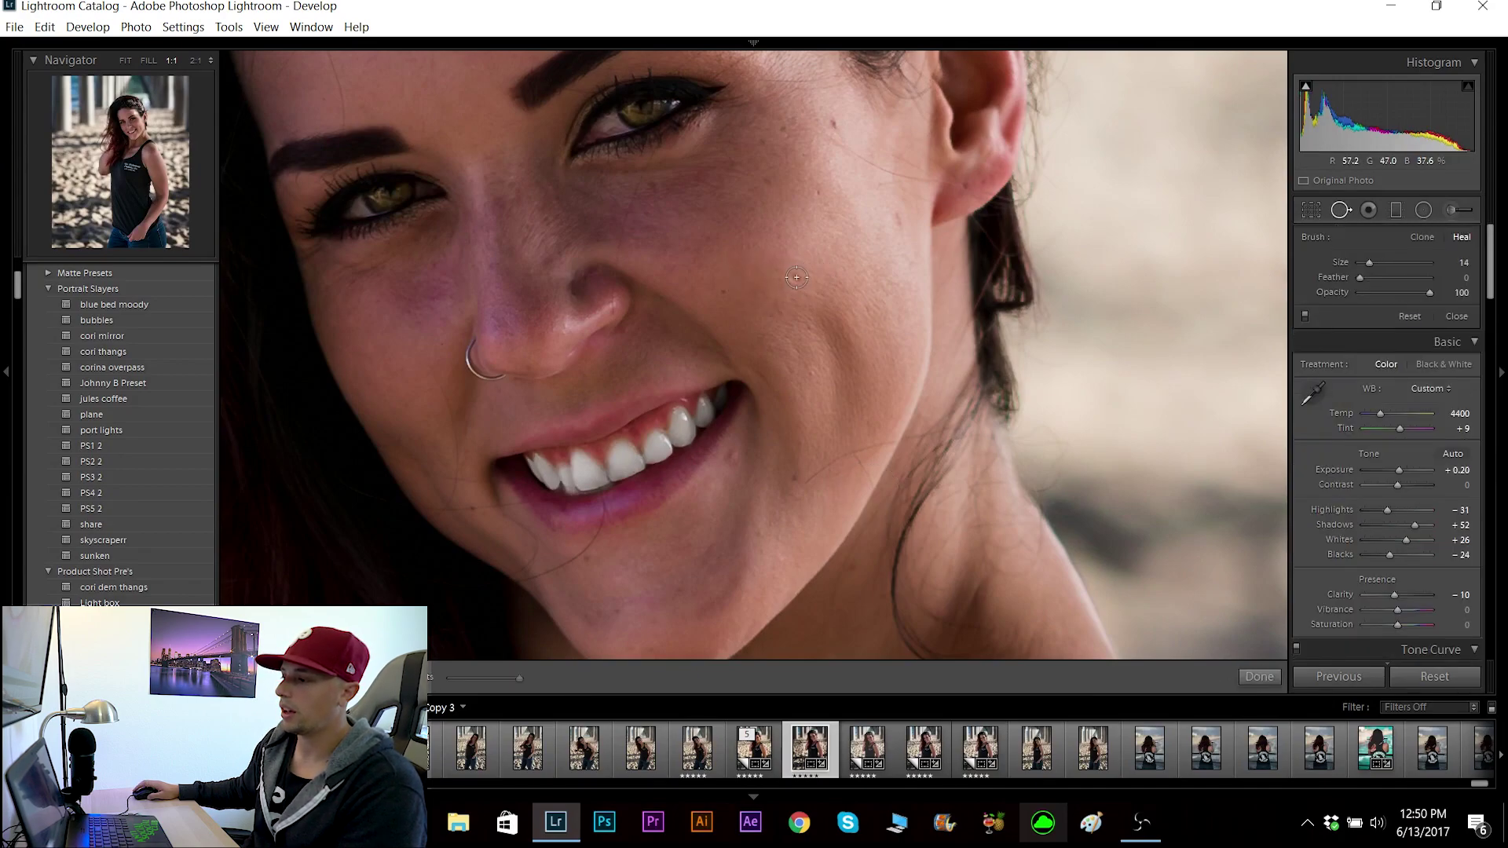
left_click(796, 276)
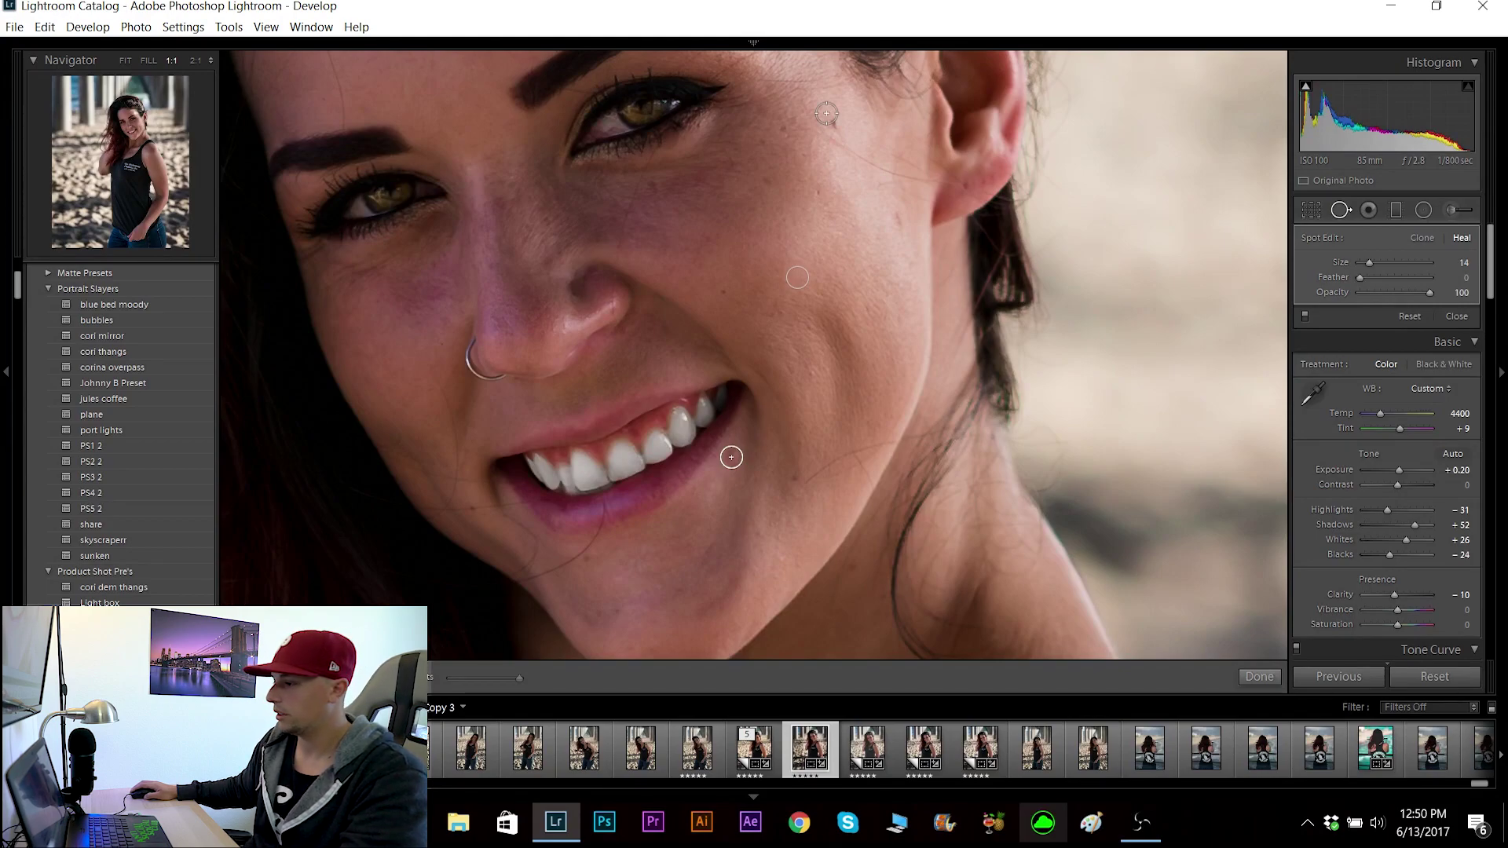
left_click(872, 197)
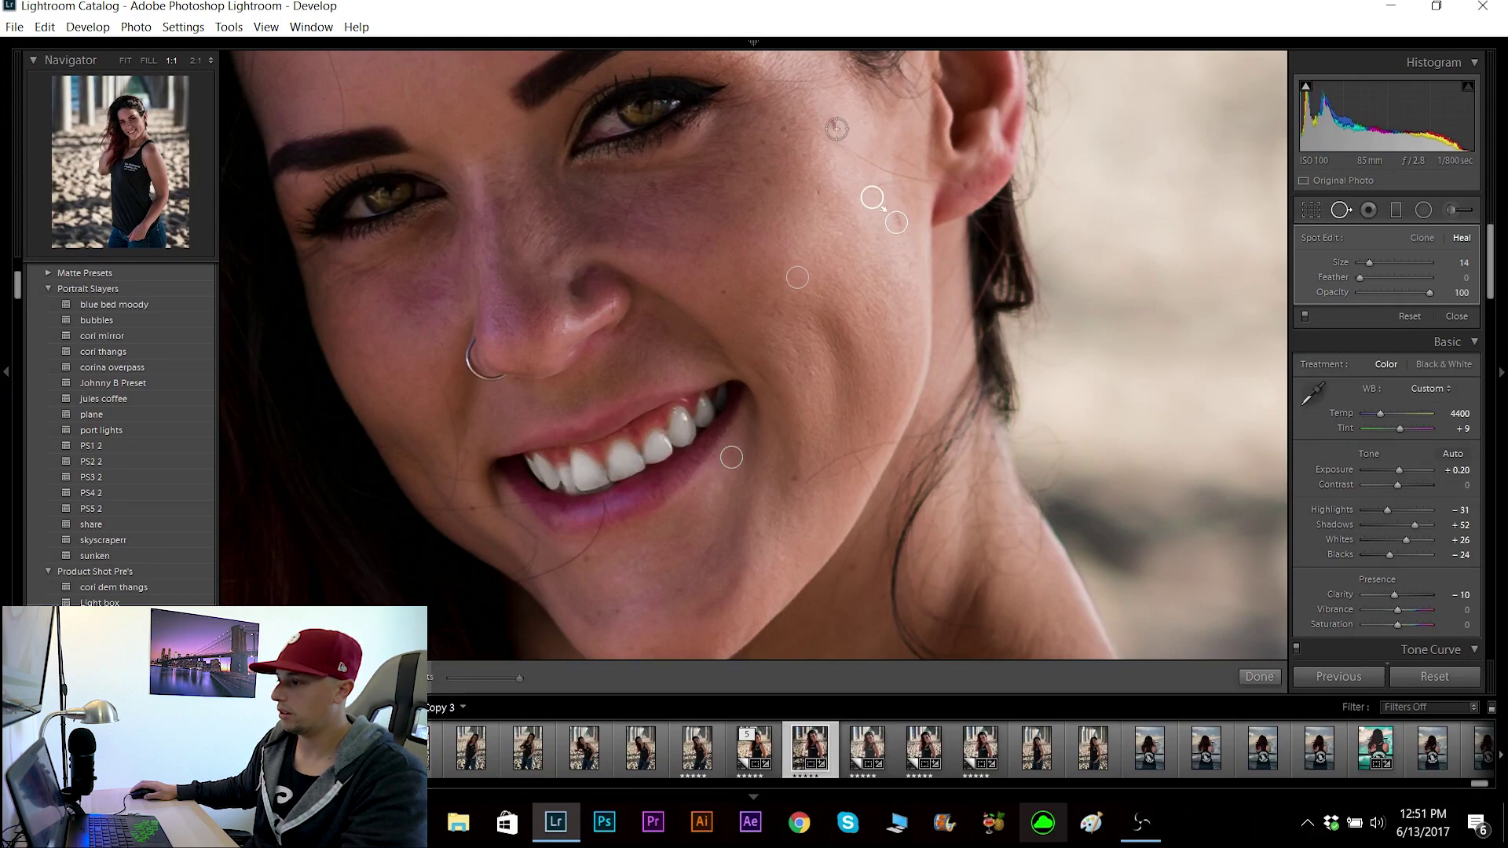
Step: Add a subtle Highlight Priority post-crop vignette with Amount -10 in Effects
left_click(886, 262)
key("q")
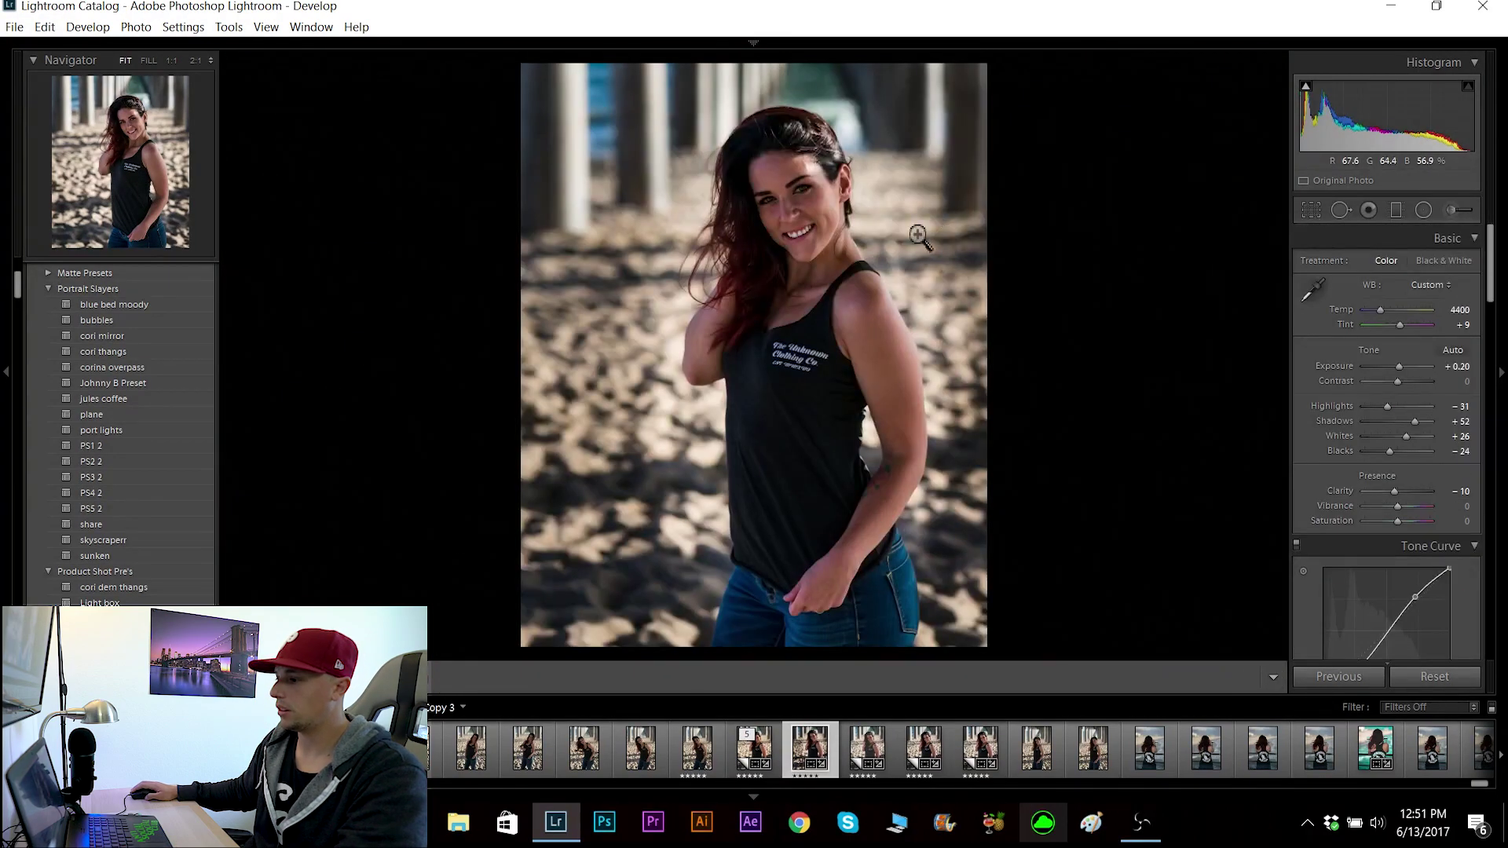
scroll(1495, 301, "down", 3)
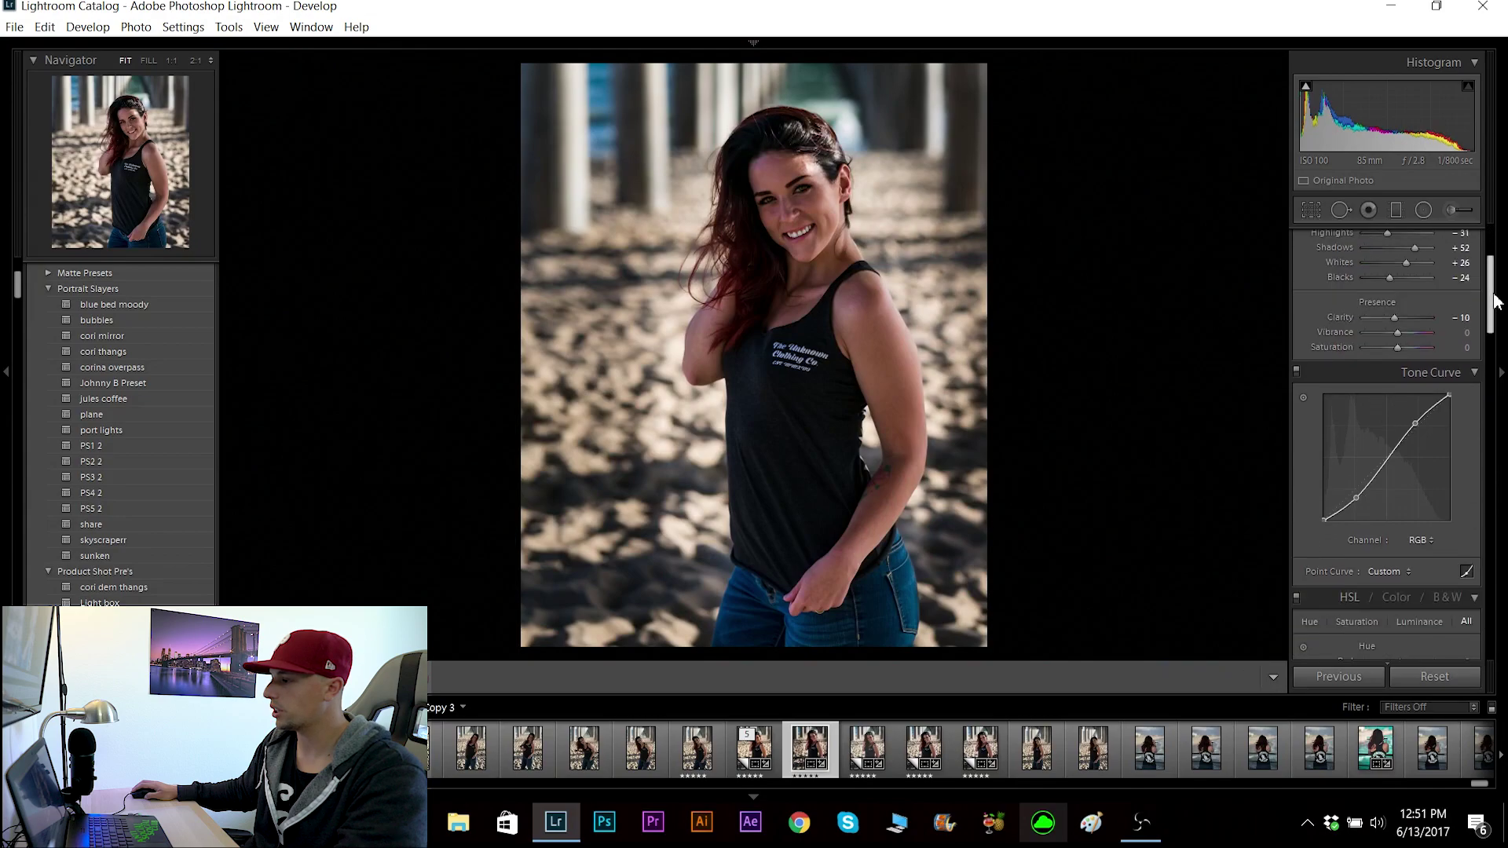
left_click_drag(1495, 300, 1504, 576)
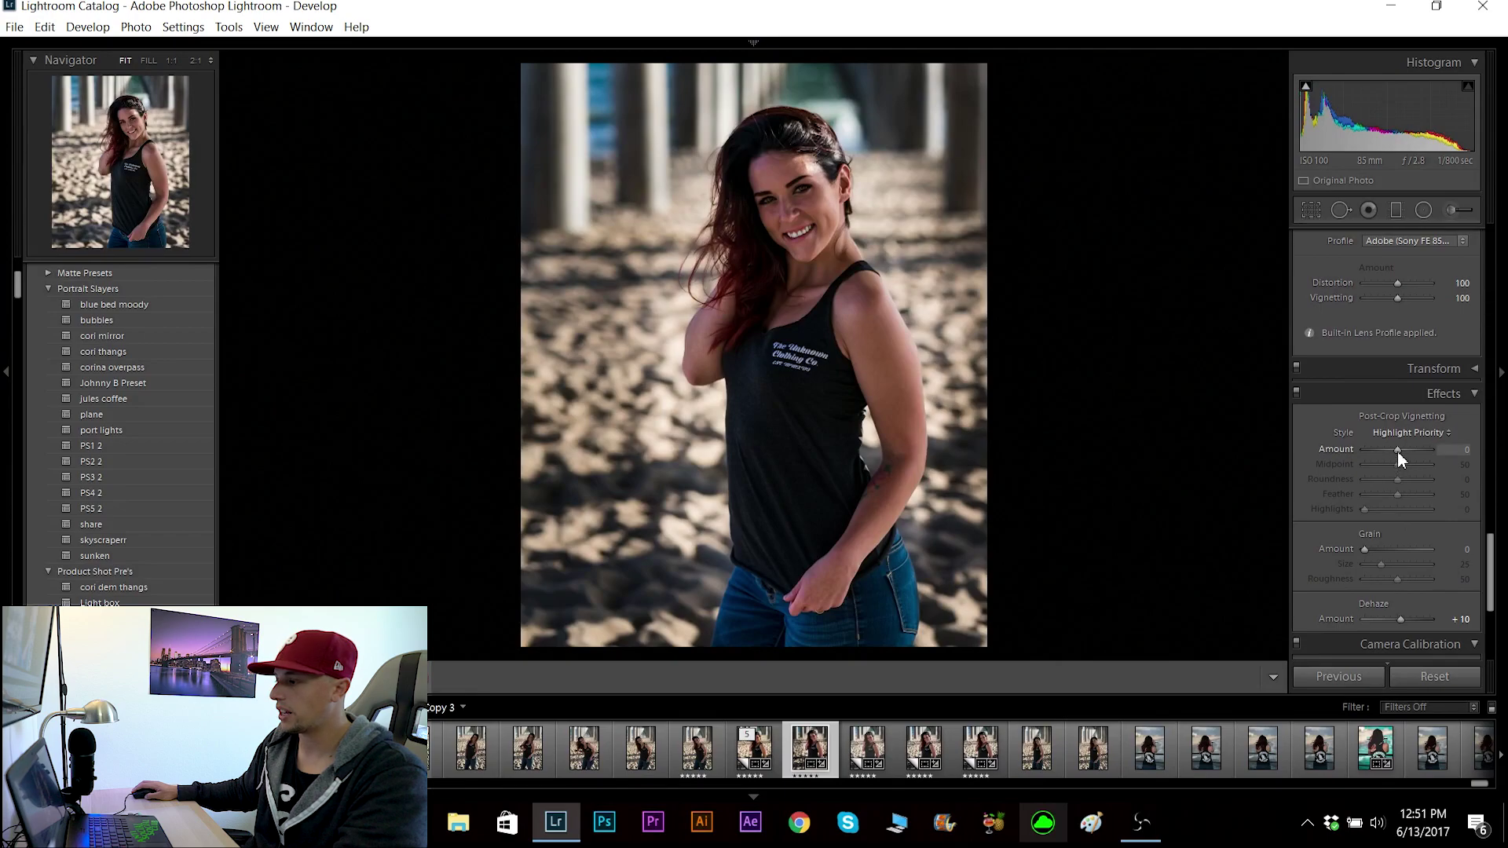
left_click_drag(1397, 451, 1394, 454)
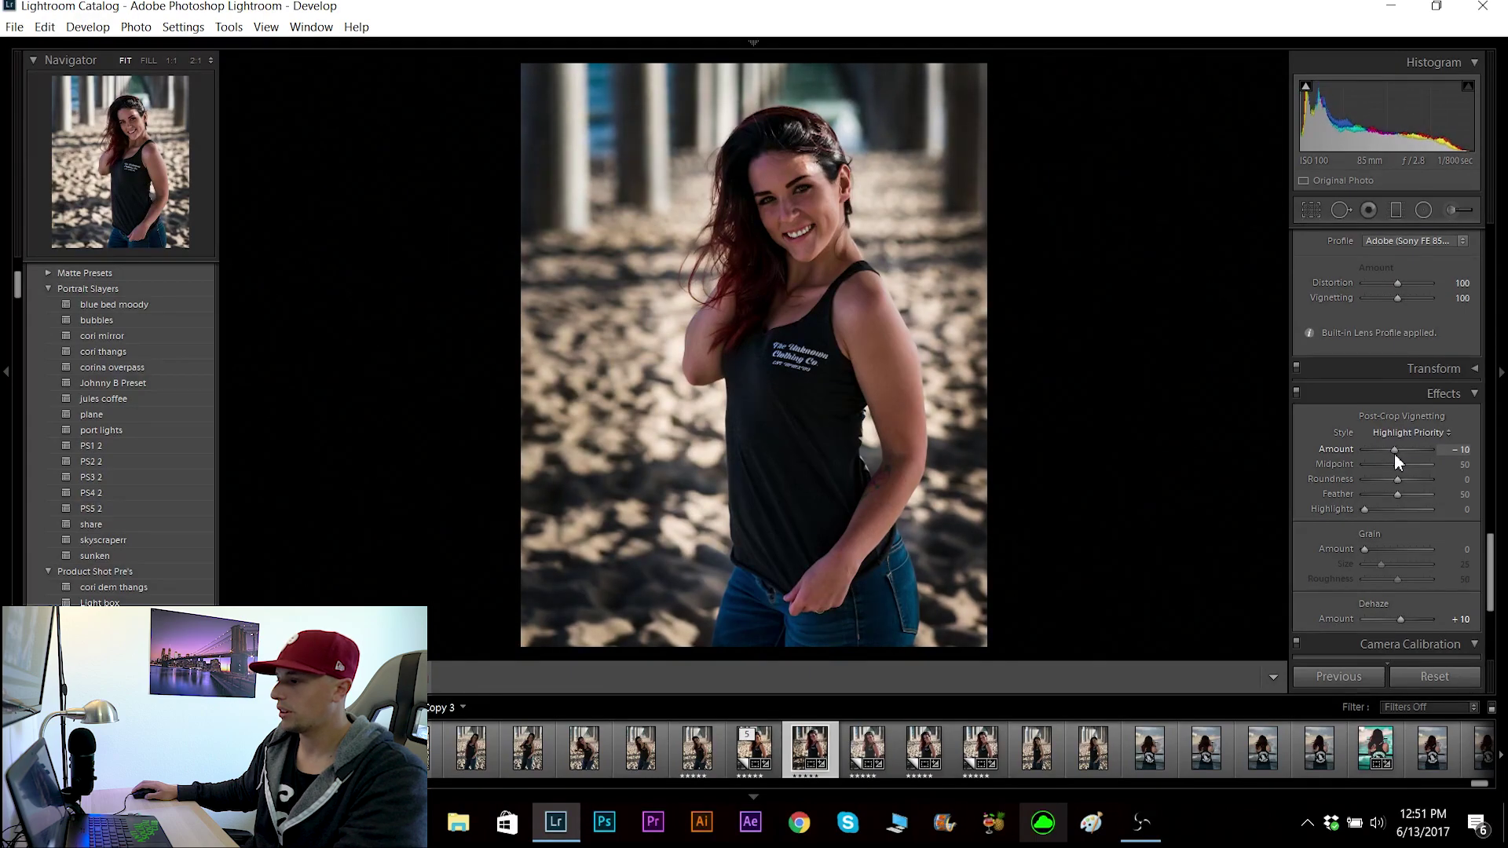
left_click_drag(1490, 555, 1485, 252)
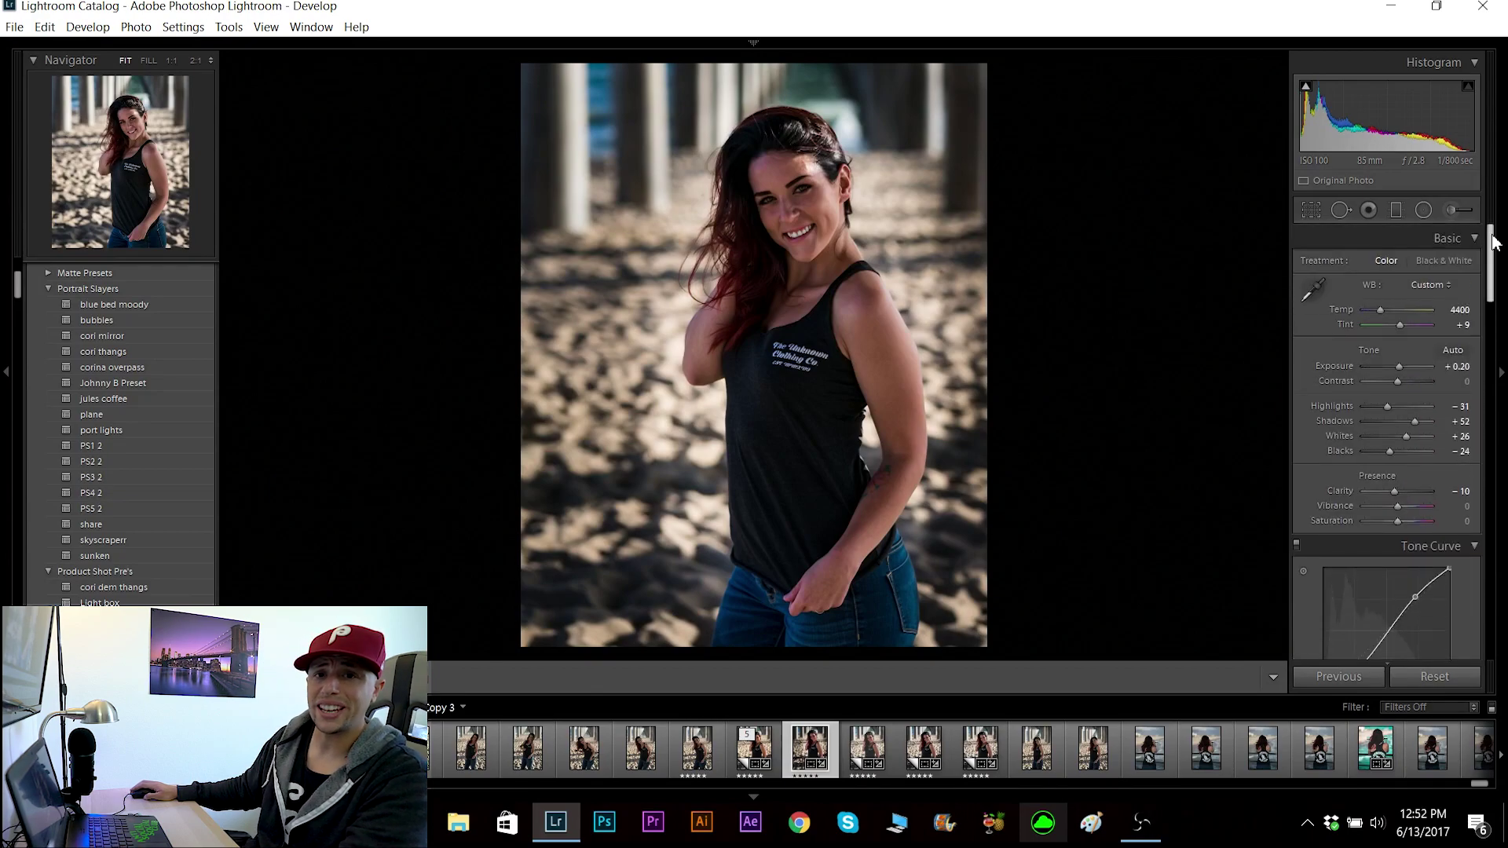
Step: Reset Shadows to compare, then undo the reset to keep Shadows at +57
double_click(1413, 422)
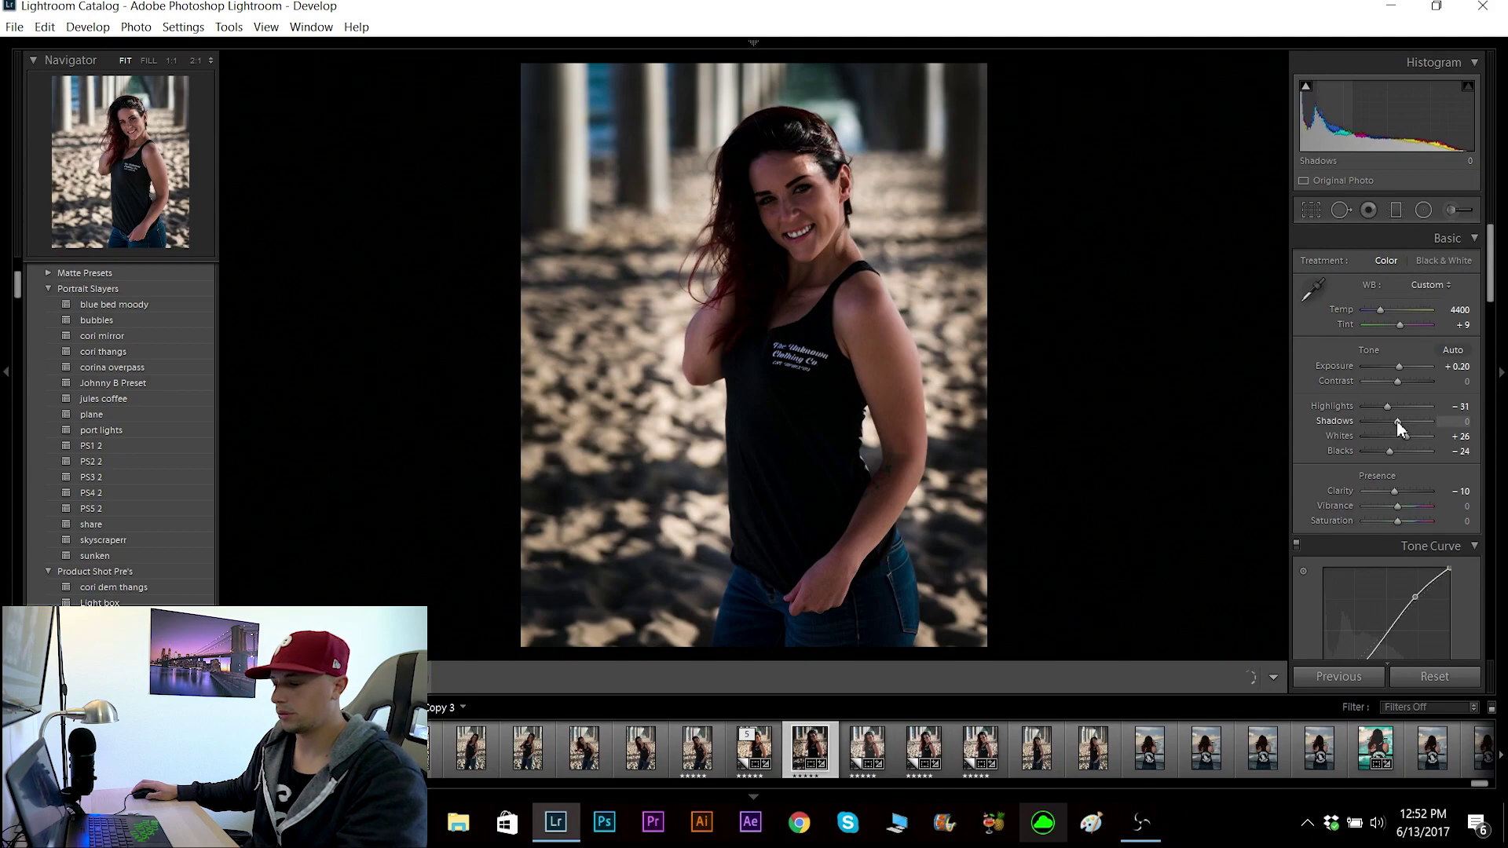
key("ctrl+z")
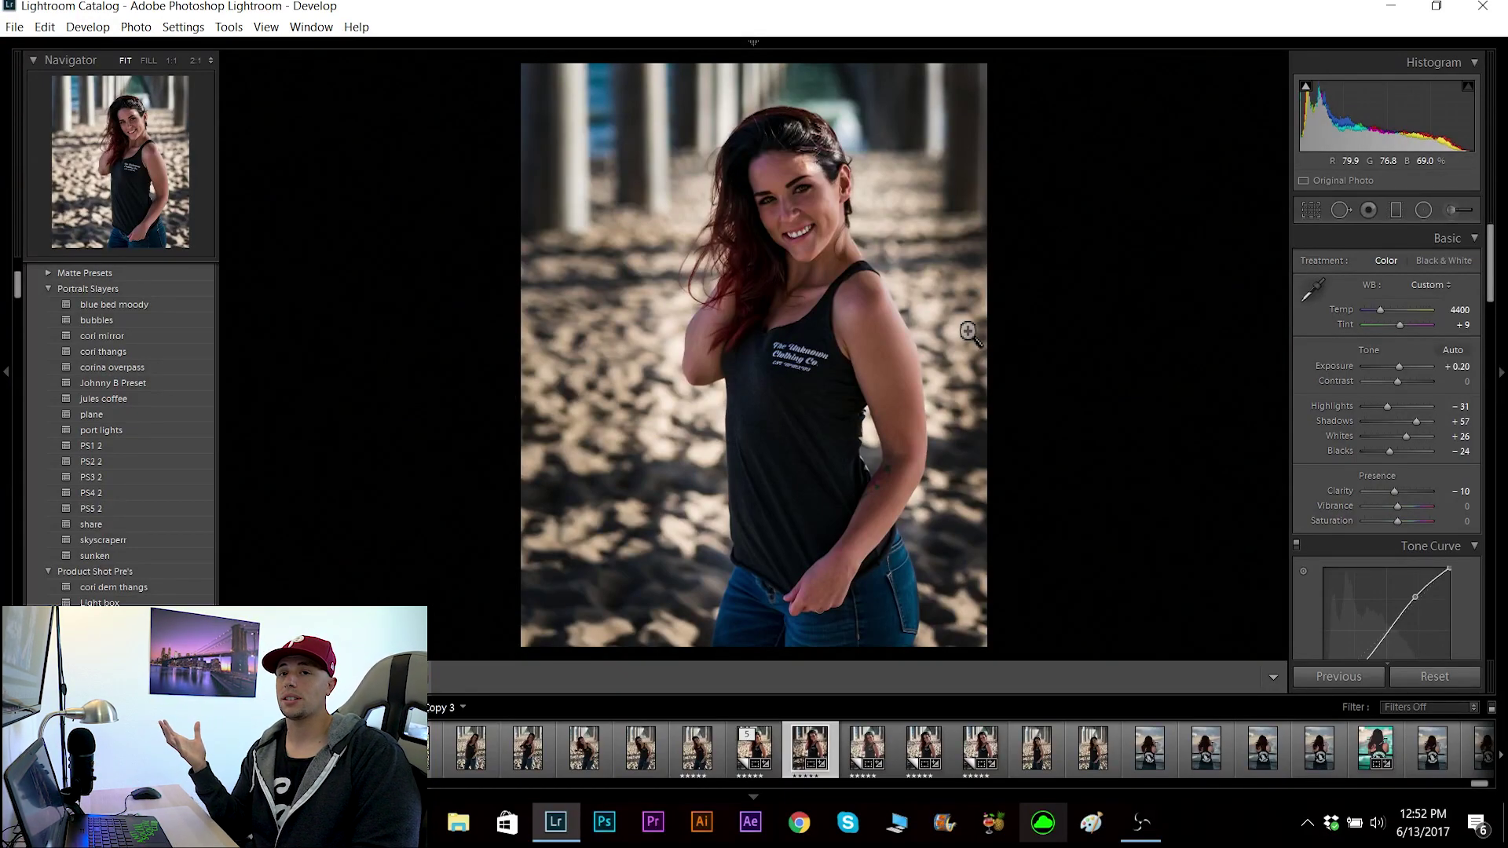
key("y")
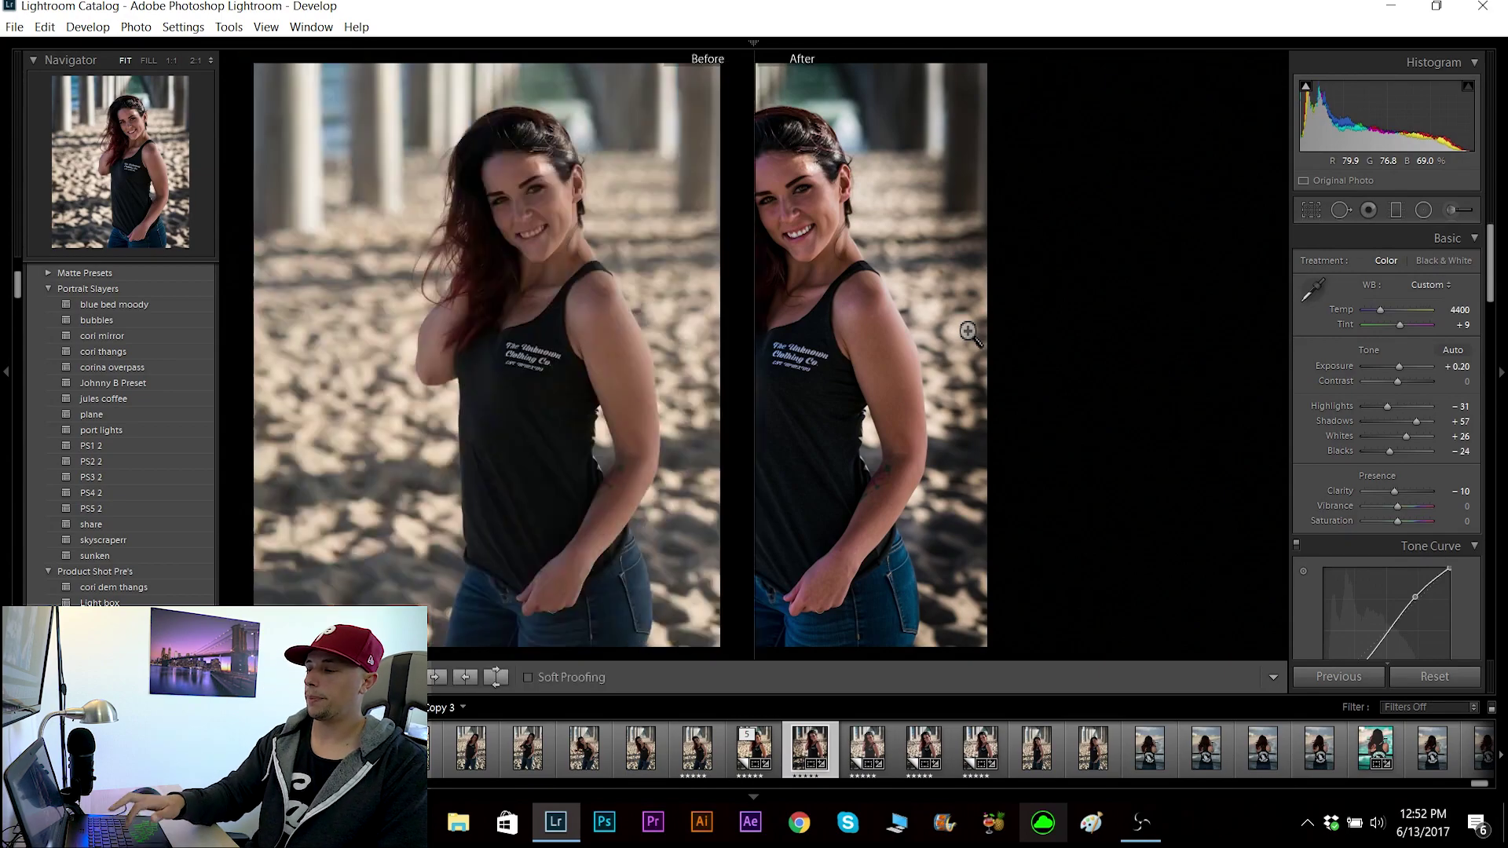